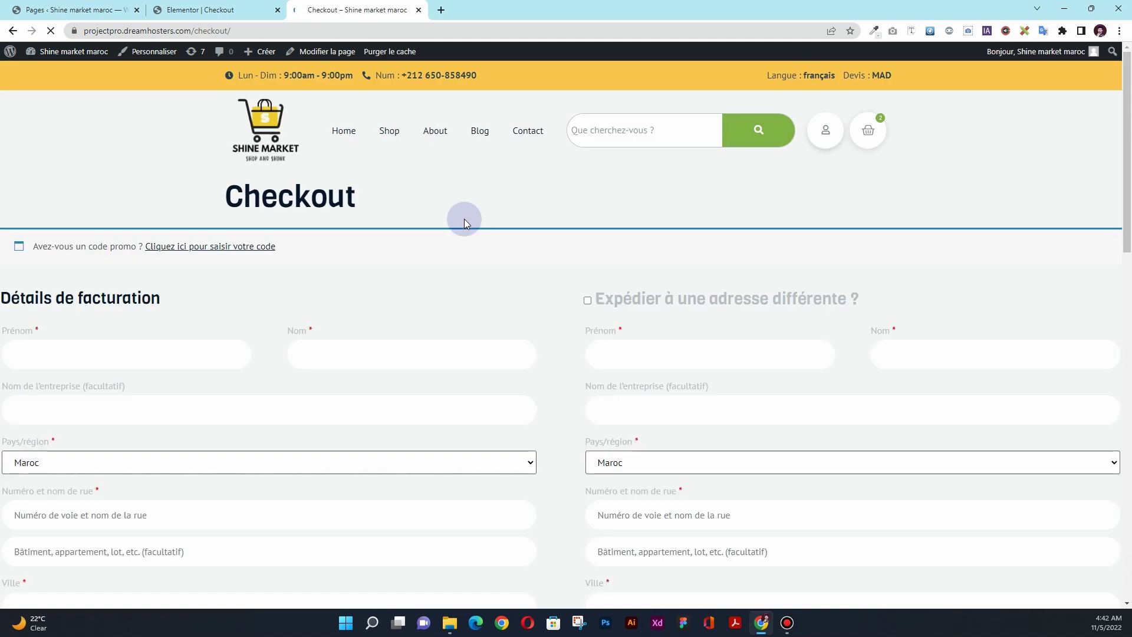
Compare the live Checkout page with the styled checkout design open in the Elementor editor.
scroll(456, 263, down, 14)
scroll(455, 269, up, 12)
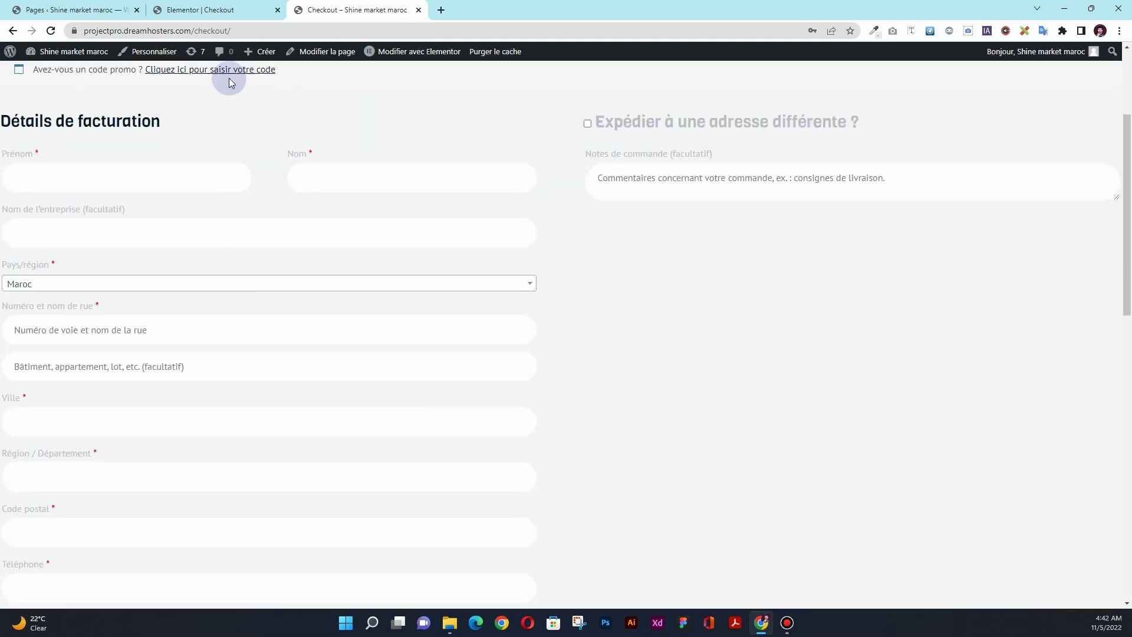
click(200, 10)
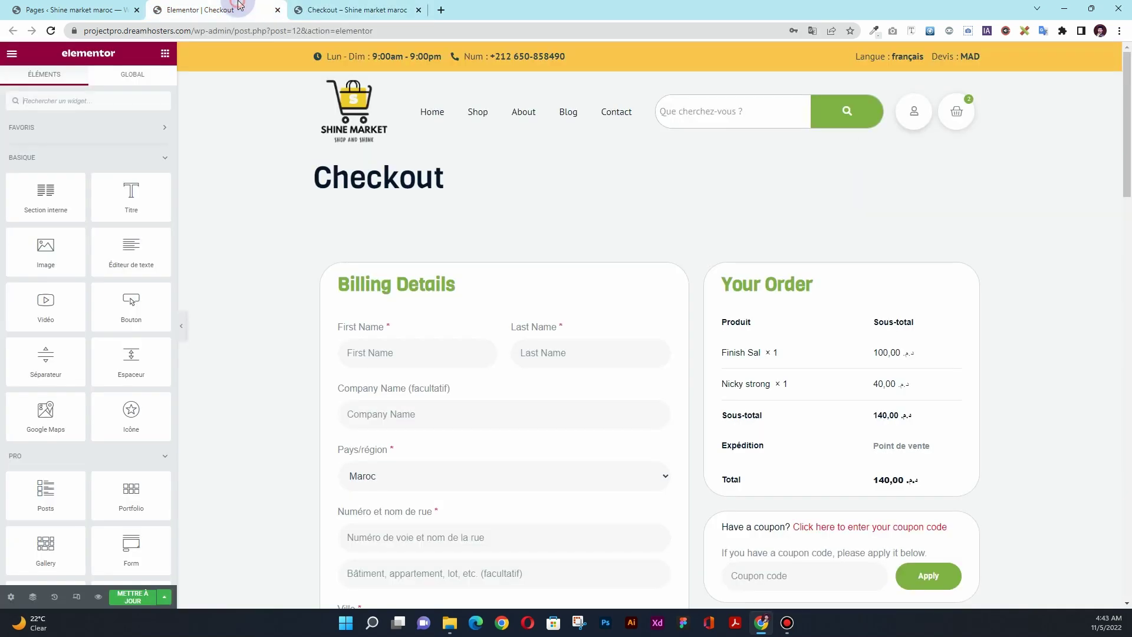
scroll(348, 325, down, 10)
scroll(347, 327, down, 10)
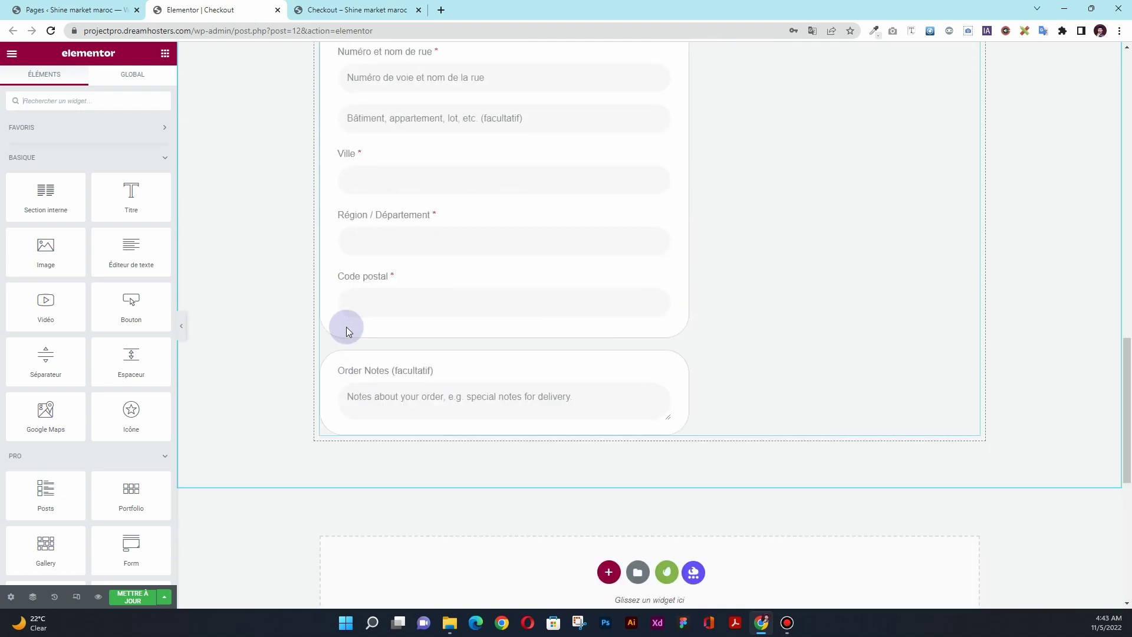
scroll(345, 326, up, 17)
scroll(346, 330, up, 5)
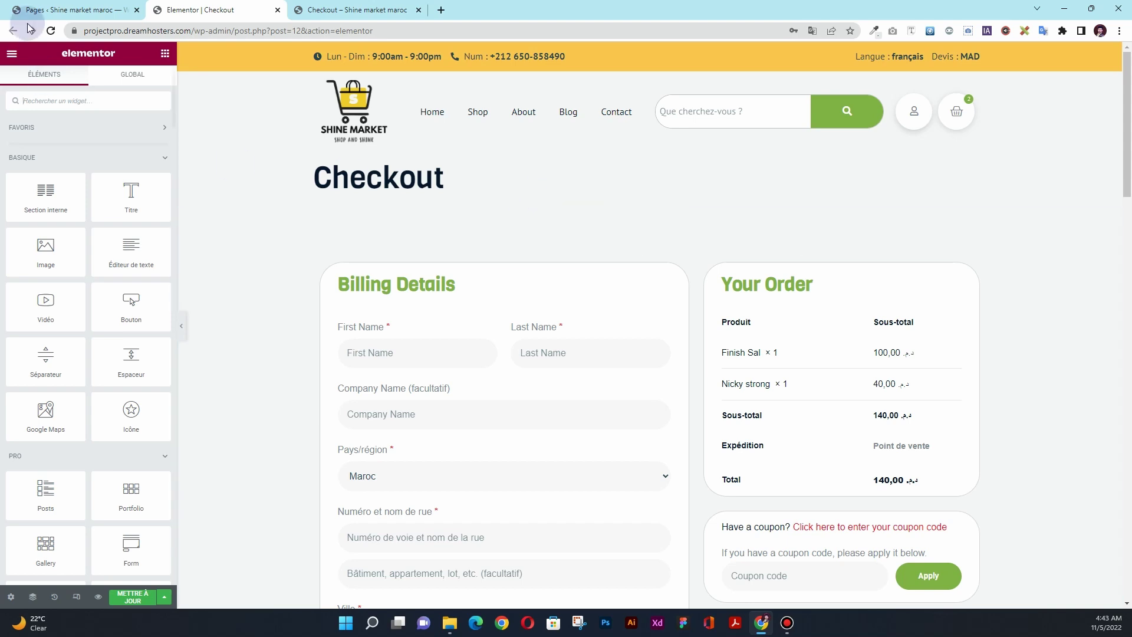
Open the Checkout page from the WordPress Pages list in Elementor and delete its existing checkout widget.
click(65, 9)
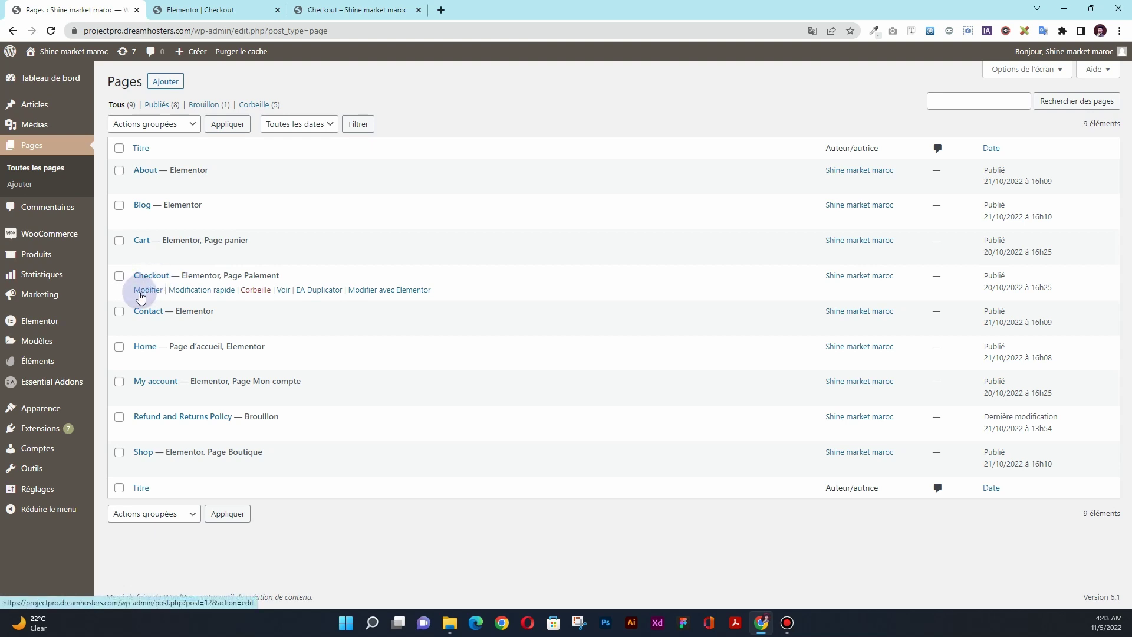
click(146, 294)
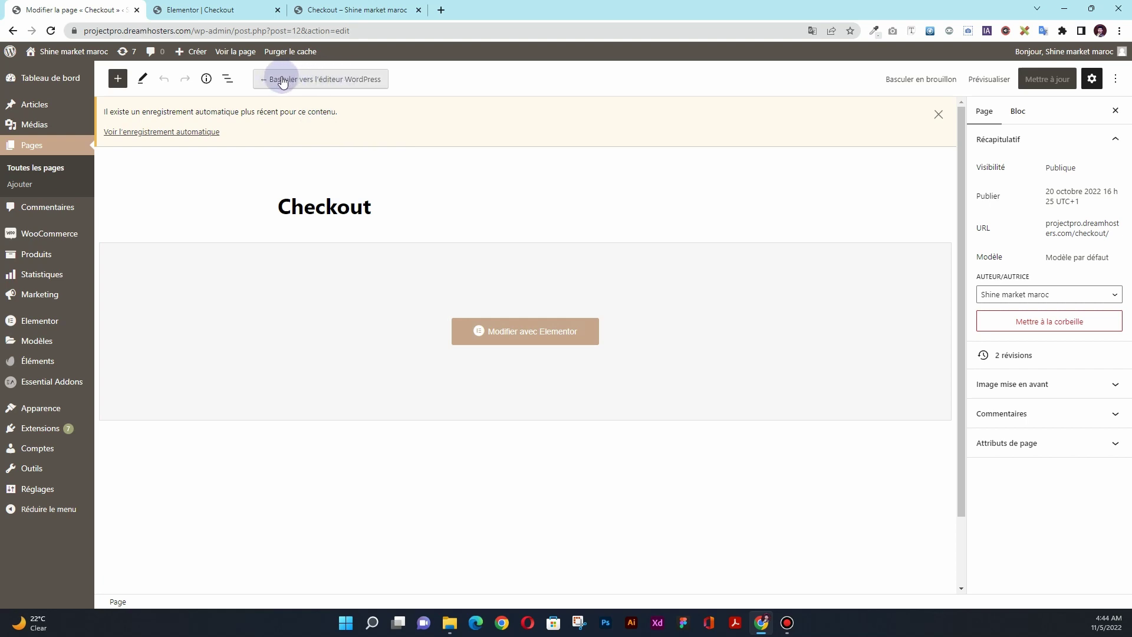
click(488, 341)
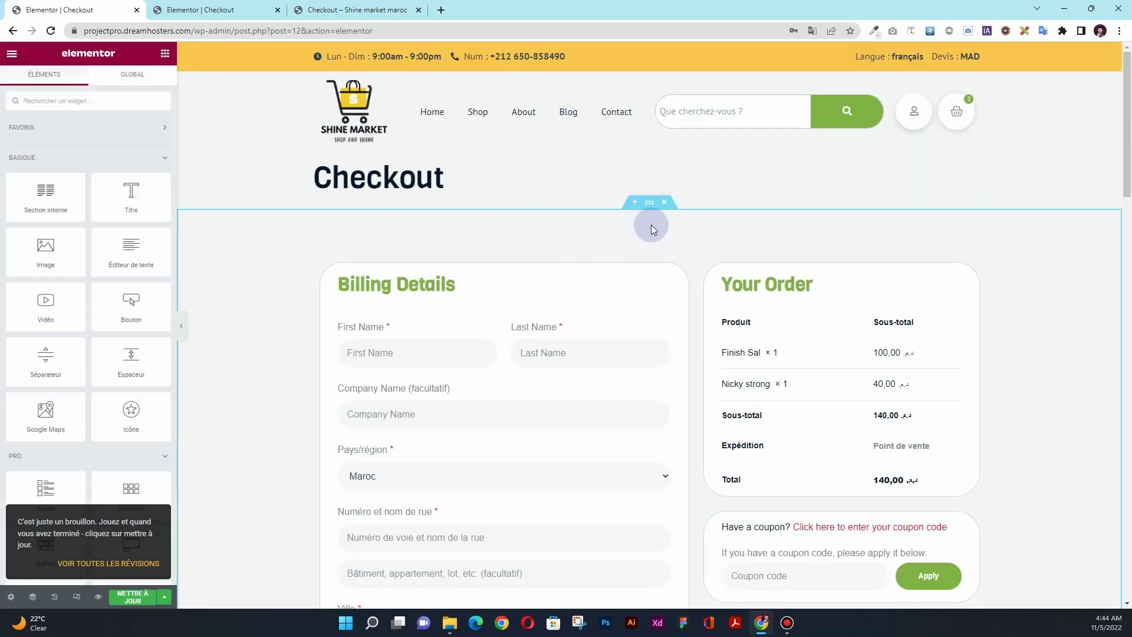
right_click(684, 271)
click(720, 435)
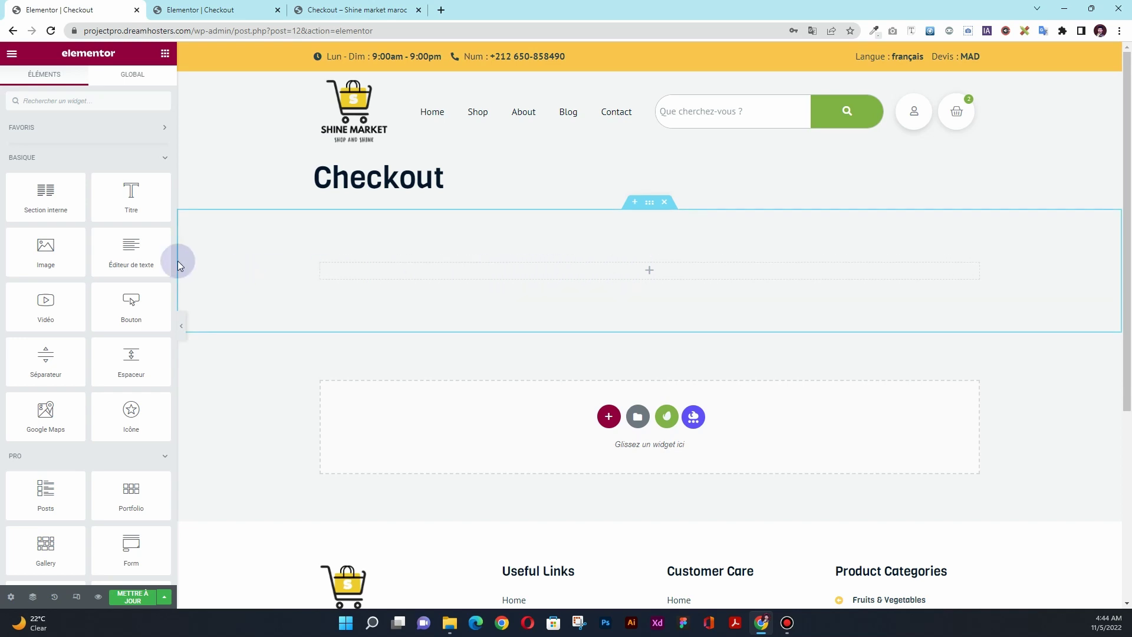
drag(121, 261, 442, 271)
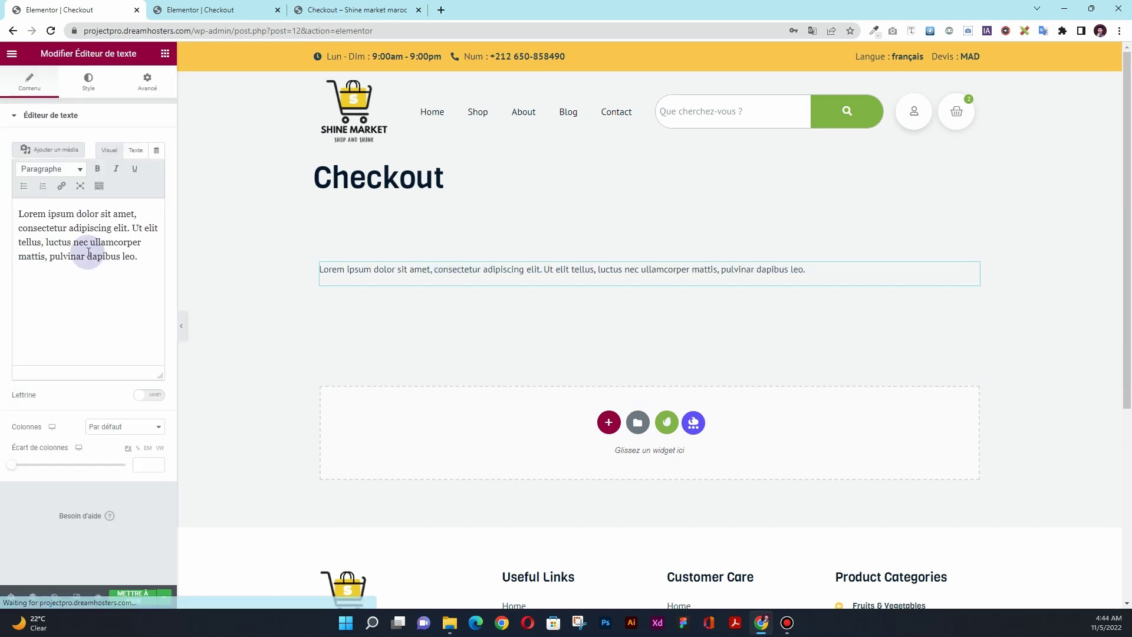
click(88, 253)
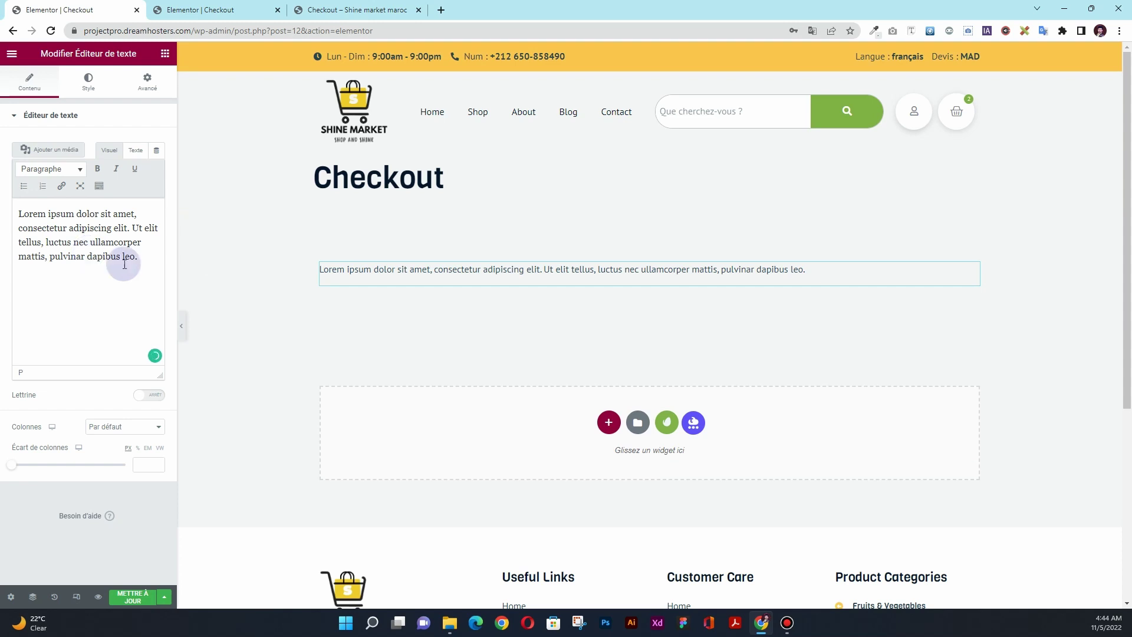
right_click(392, 269)
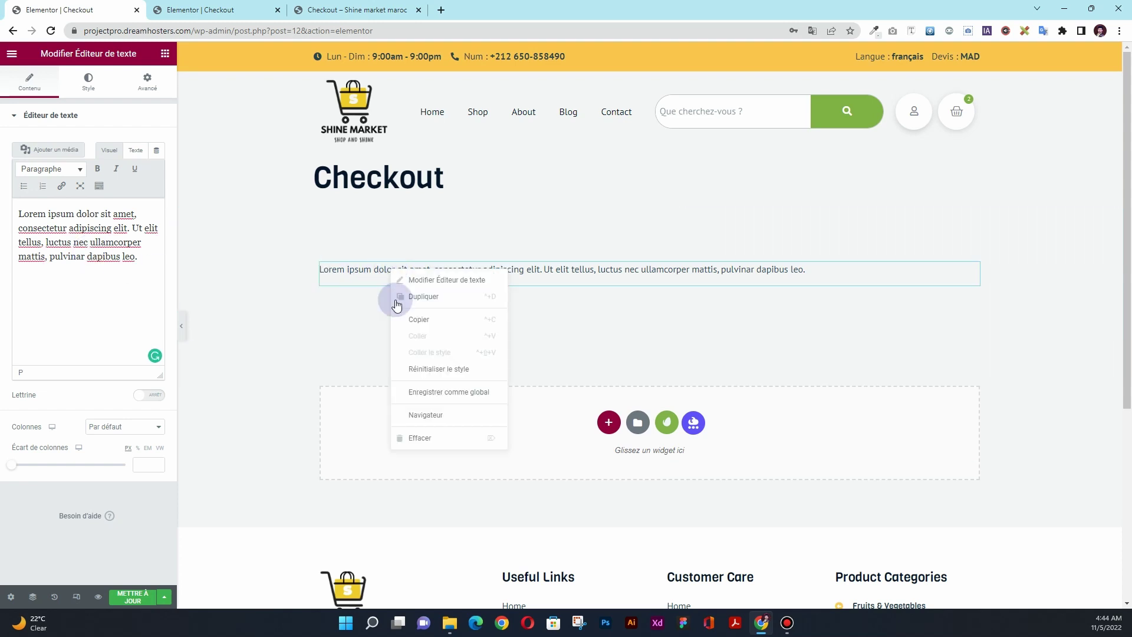
click(410, 436)
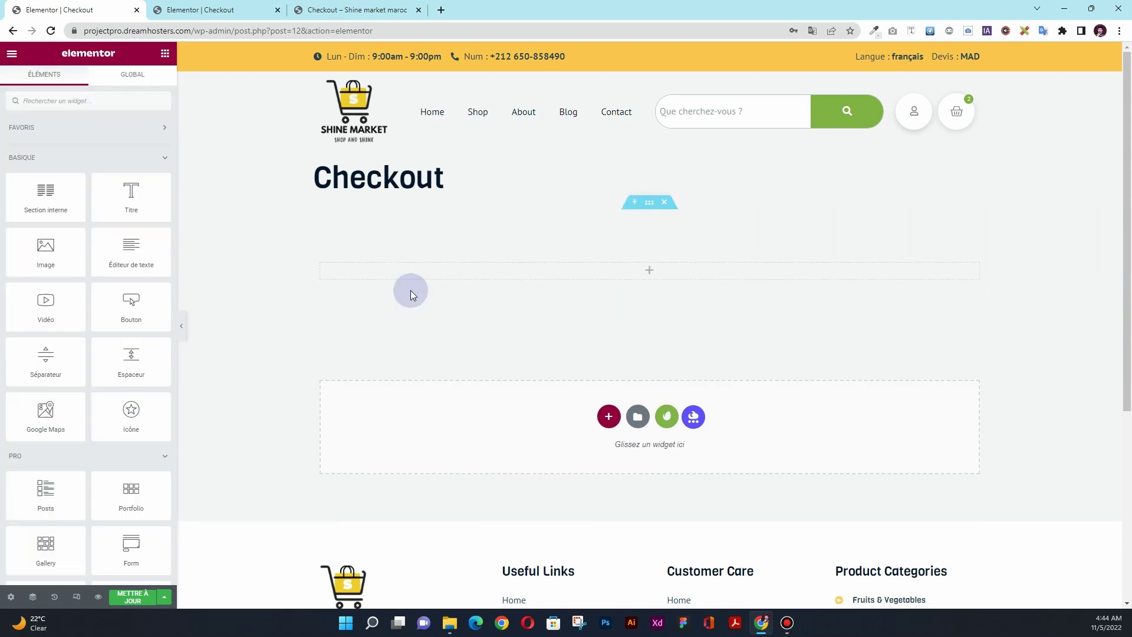
Search the widgets for "check" and place the Checkout widget in the empty section under the page title.
click(81, 102)
text(check)
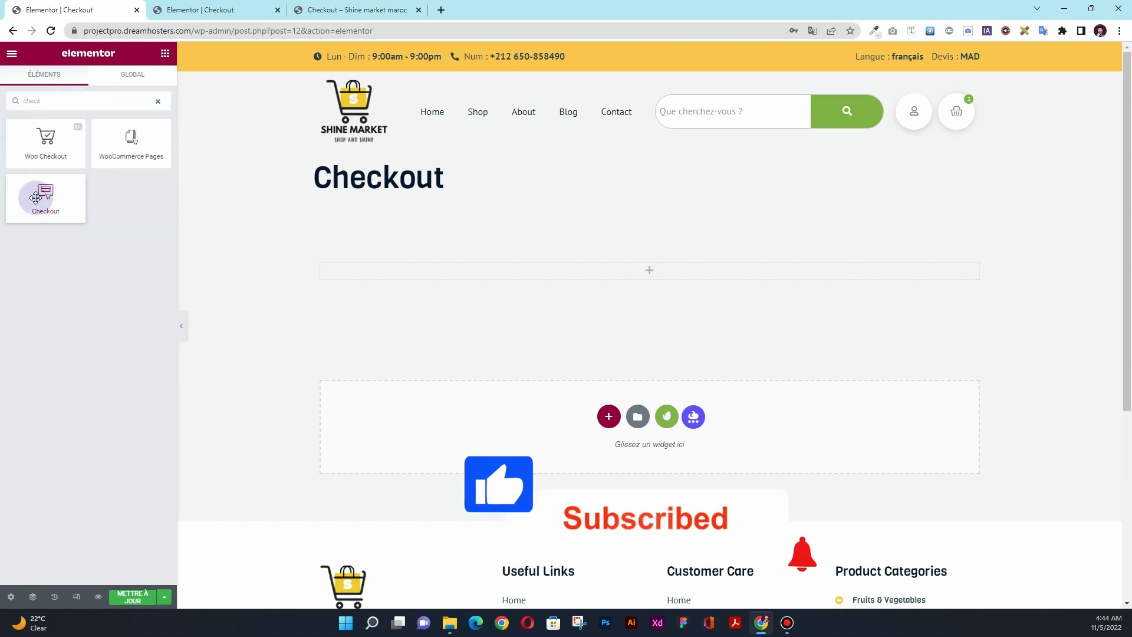
drag(49, 206, 430, 279)
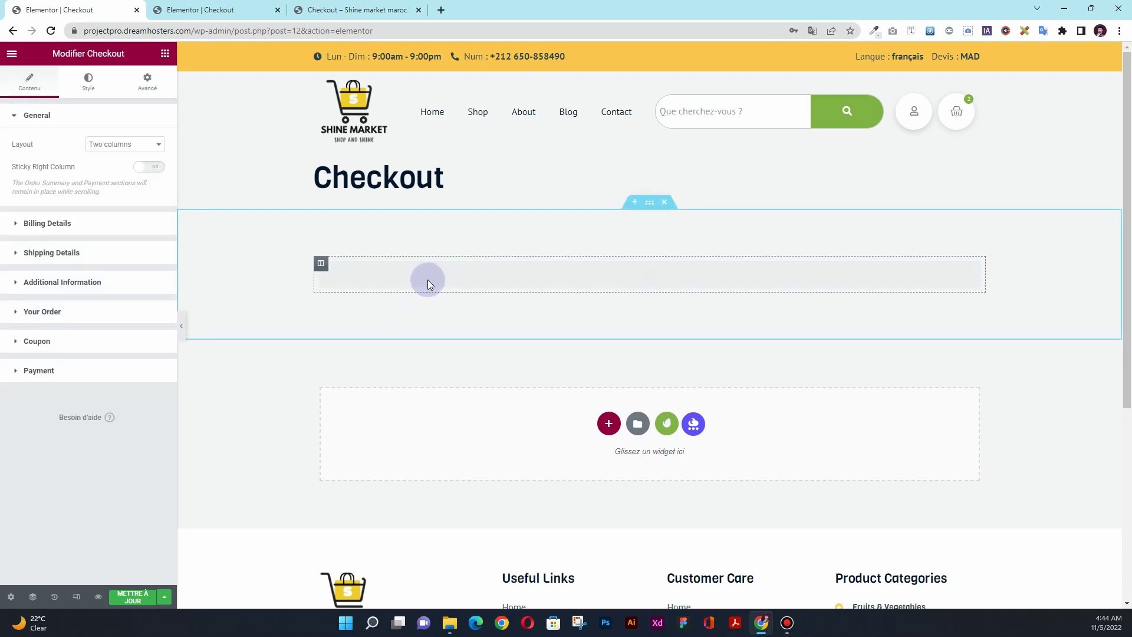
scroll(400, 298, down, 8)
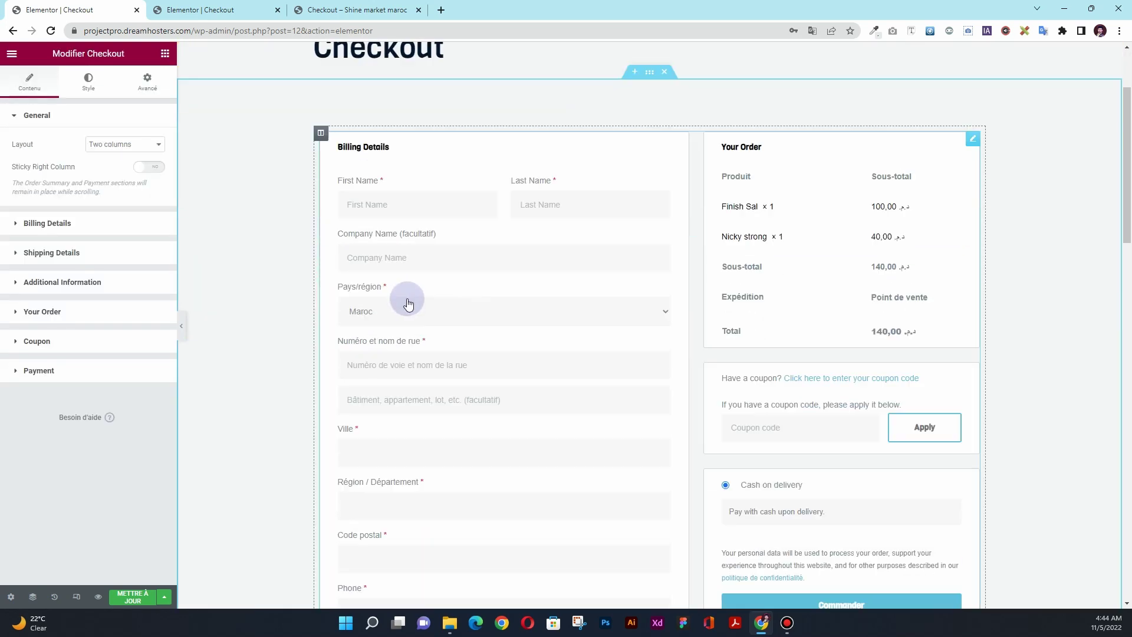
scroll(408, 304, up, 8)
scroll(409, 303, down, 6)
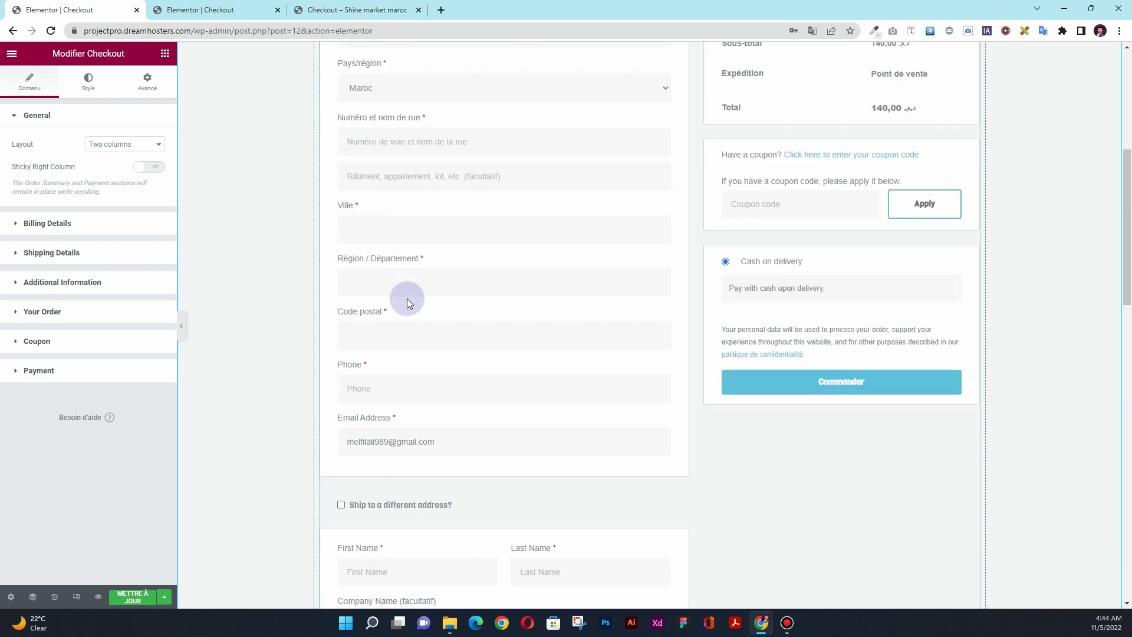
scroll(406, 298, up, 4)
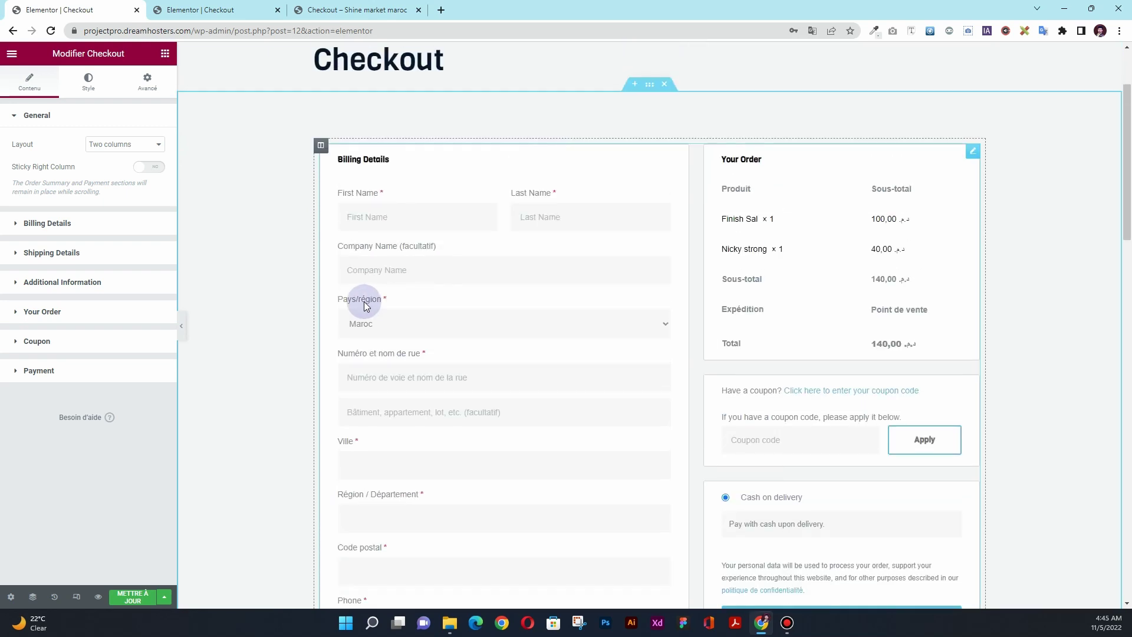
Try the One column layout for the Checkout widget and switch it back to Two columns.
click(119, 151)
click(118, 160)
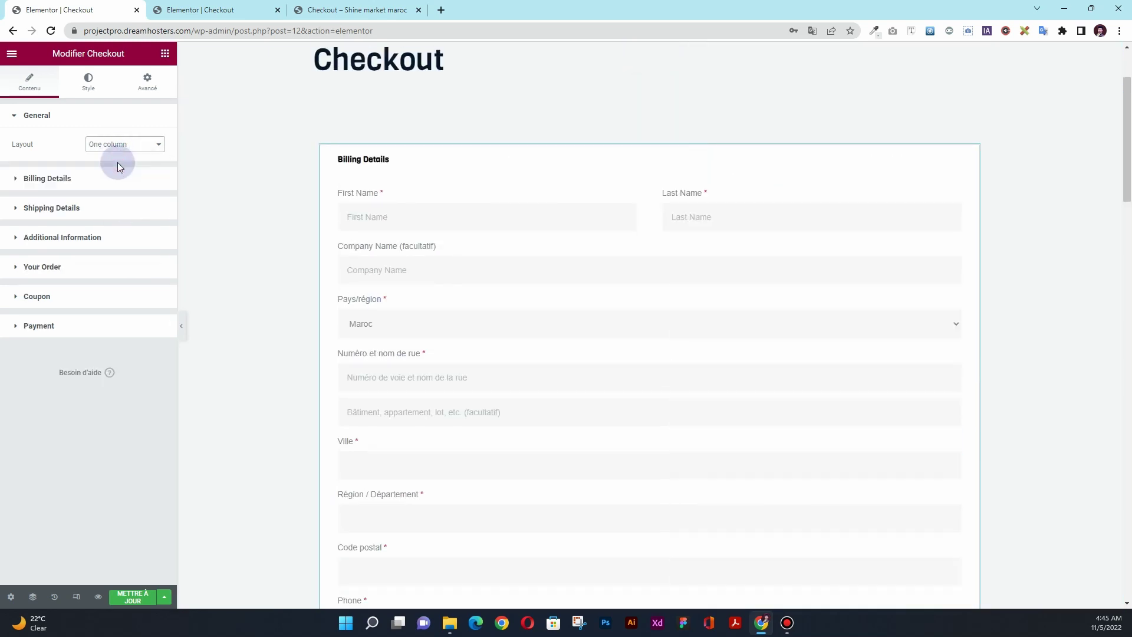
scroll(419, 222, down, 20)
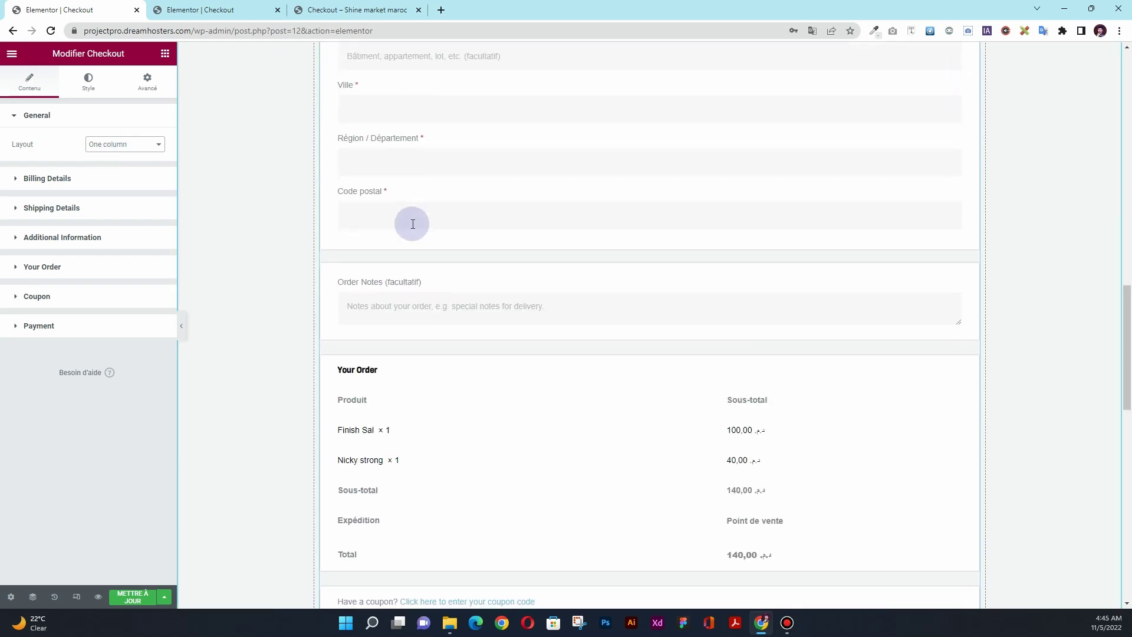
scroll(413, 224, up, 20)
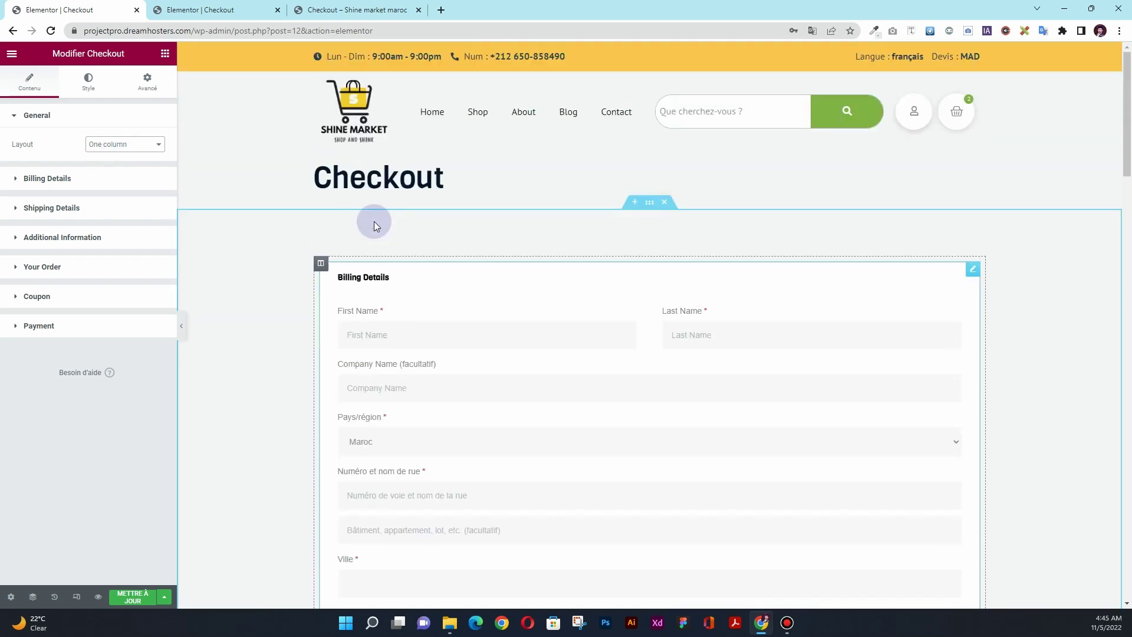
click(124, 144)
click(125, 158)
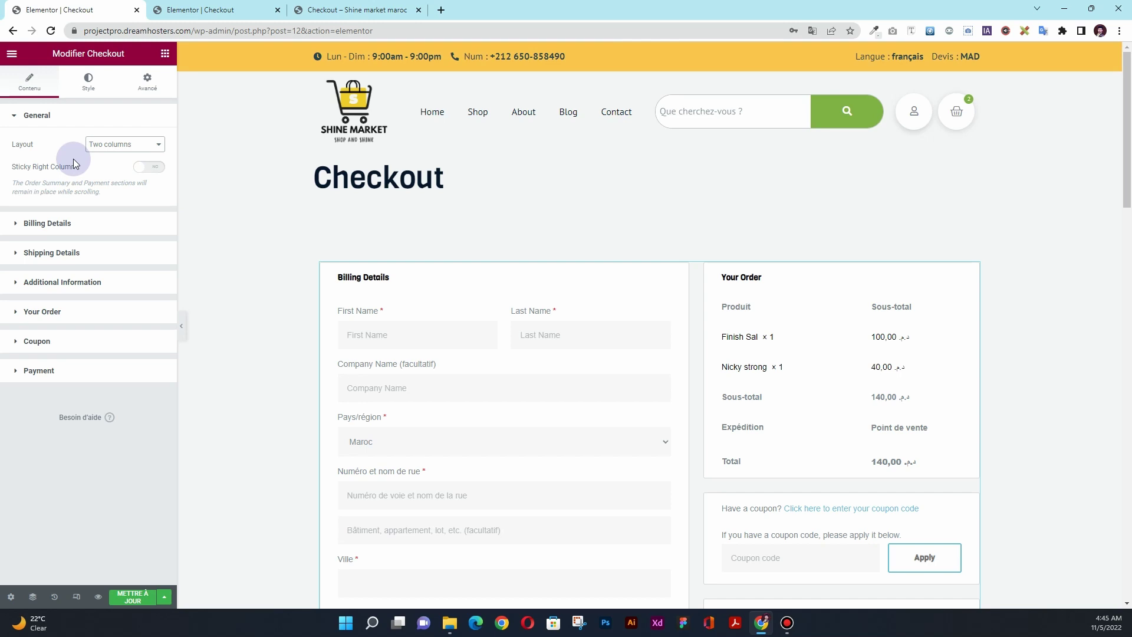
Enable Sticky Right Column for the Checkout widget and check how the order summary behaves along the page.
scroll(336, 299, down, 2)
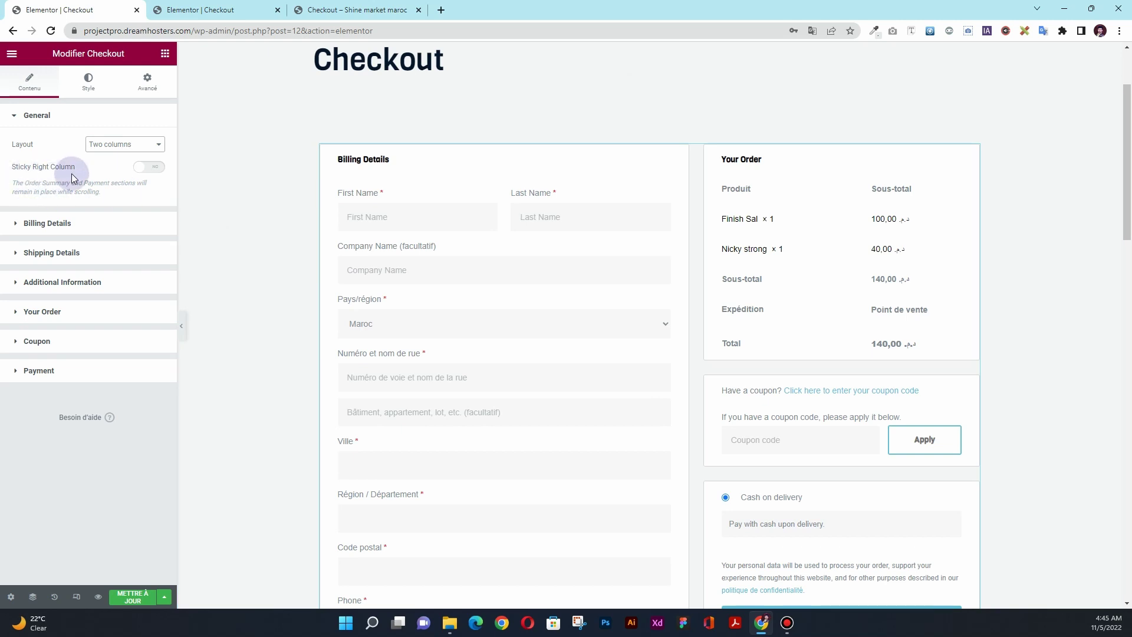
click(143, 169)
scroll(238, 214, down, 4)
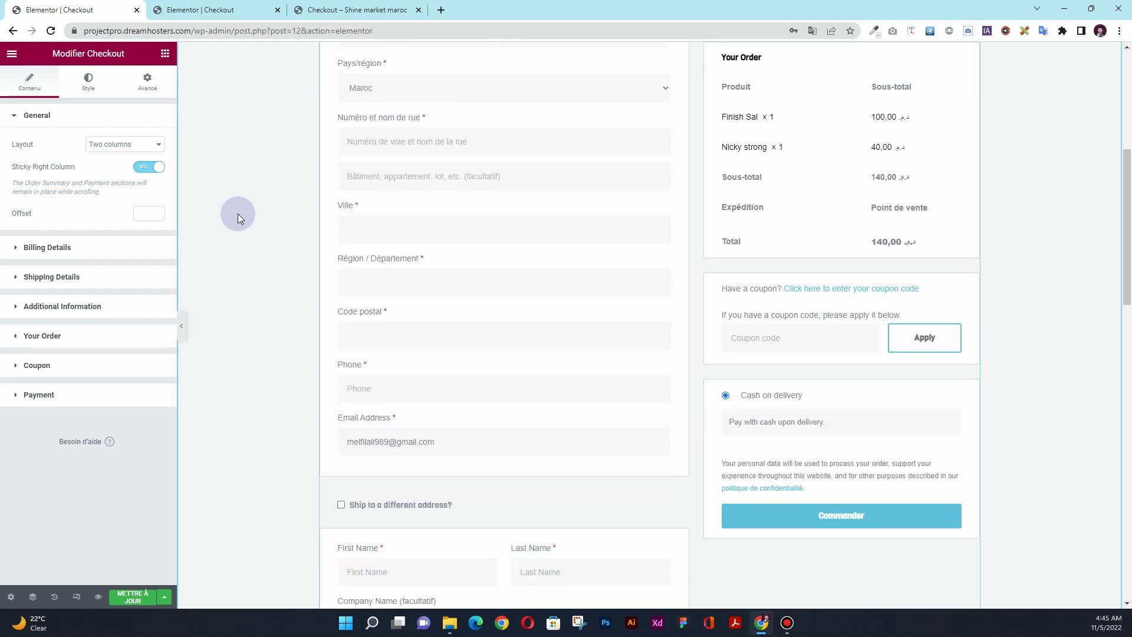
scroll(238, 214, down, 7)
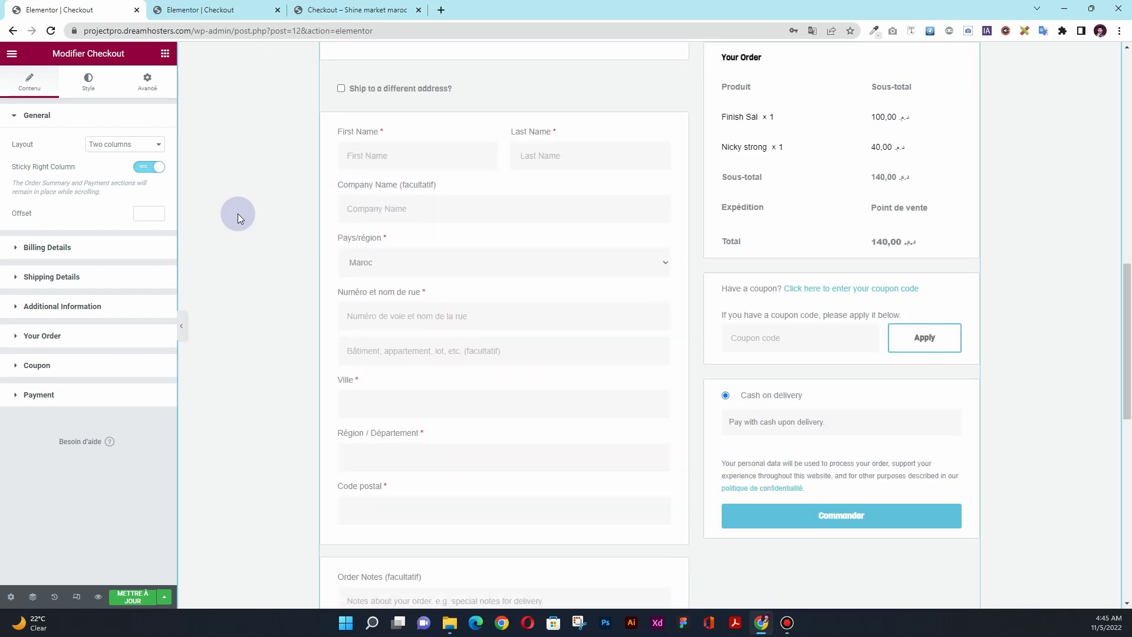
scroll(238, 214, down, 3)
scroll(238, 213, up, 7)
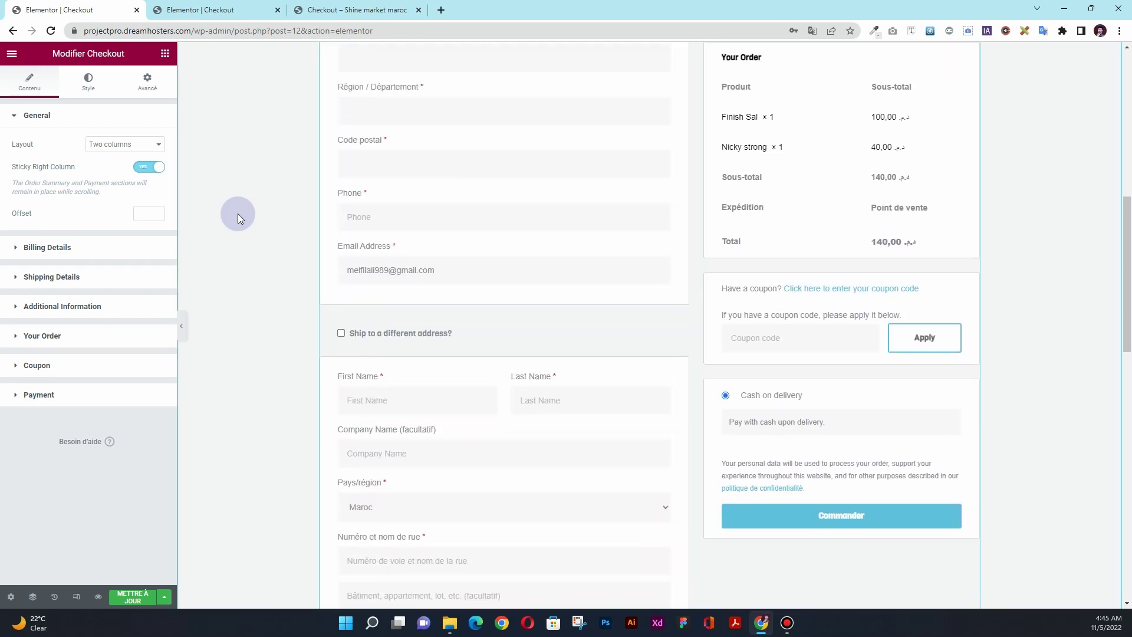
scroll(239, 213, up, 8)
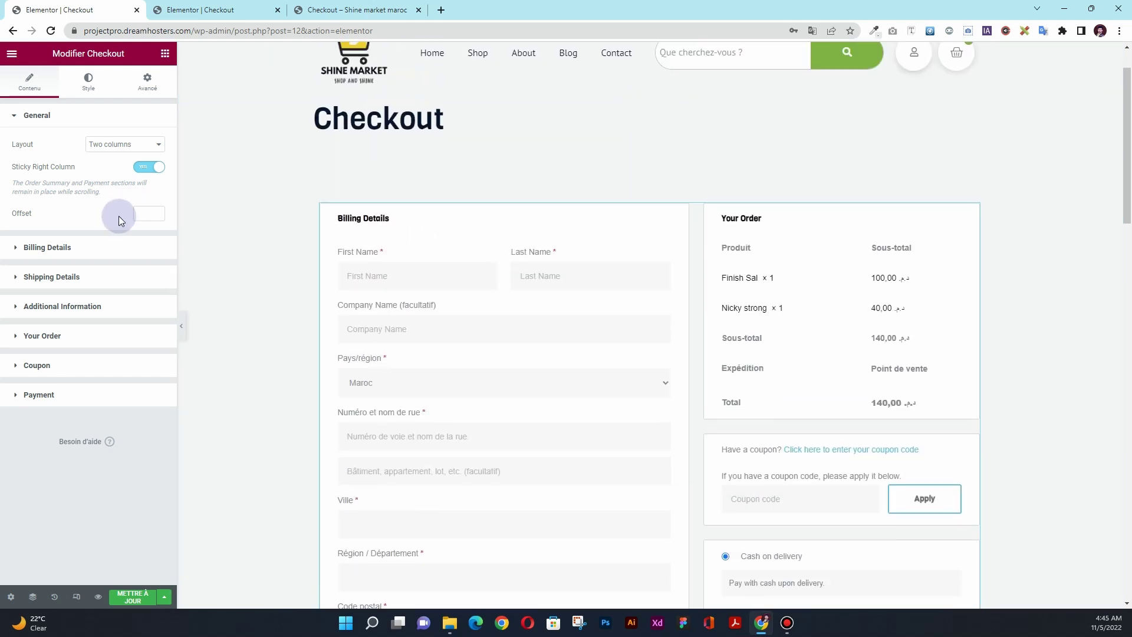
Examine the Billing Details settings, including the First Name label and placeholder, against the form fields on the page.
click(77, 254)
click(347, 220)
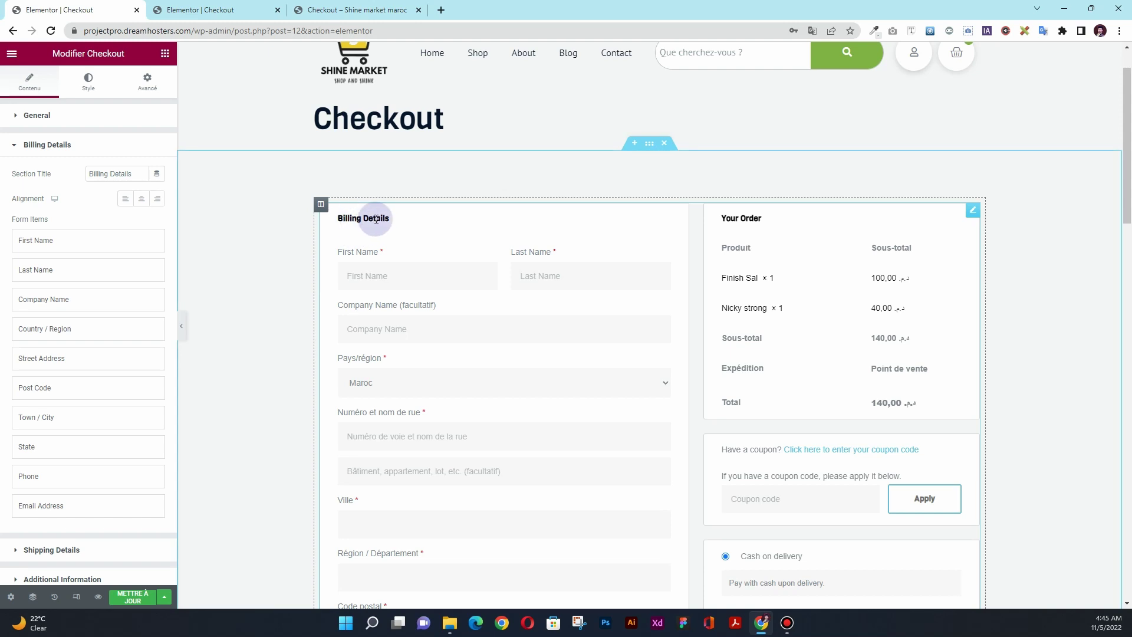
click(24, 241)
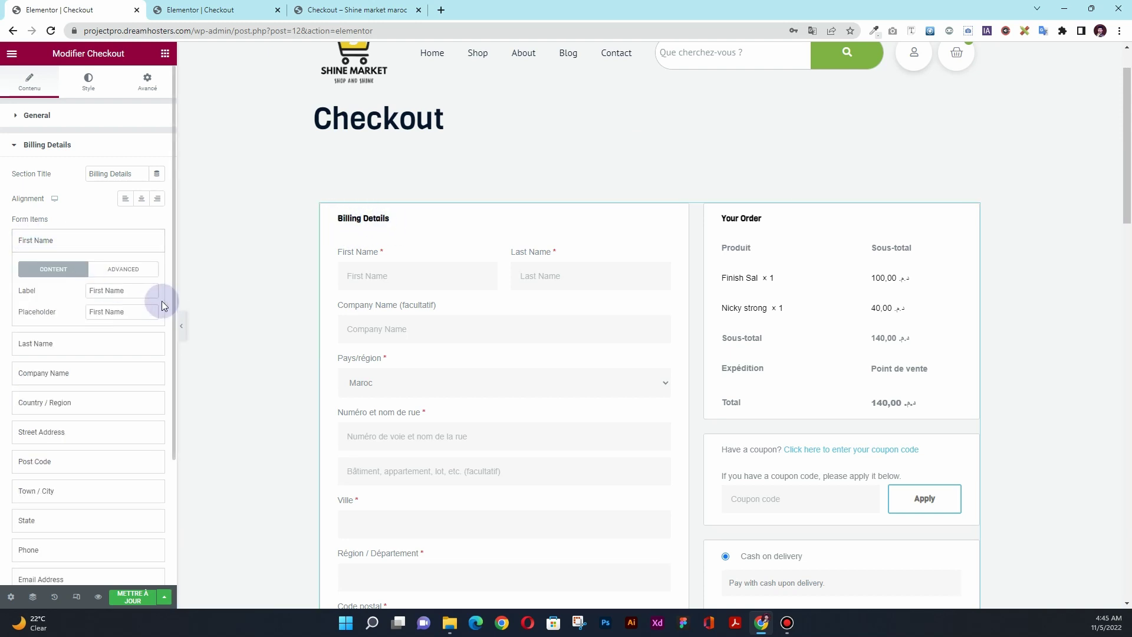
drag(132, 313, 65, 290)
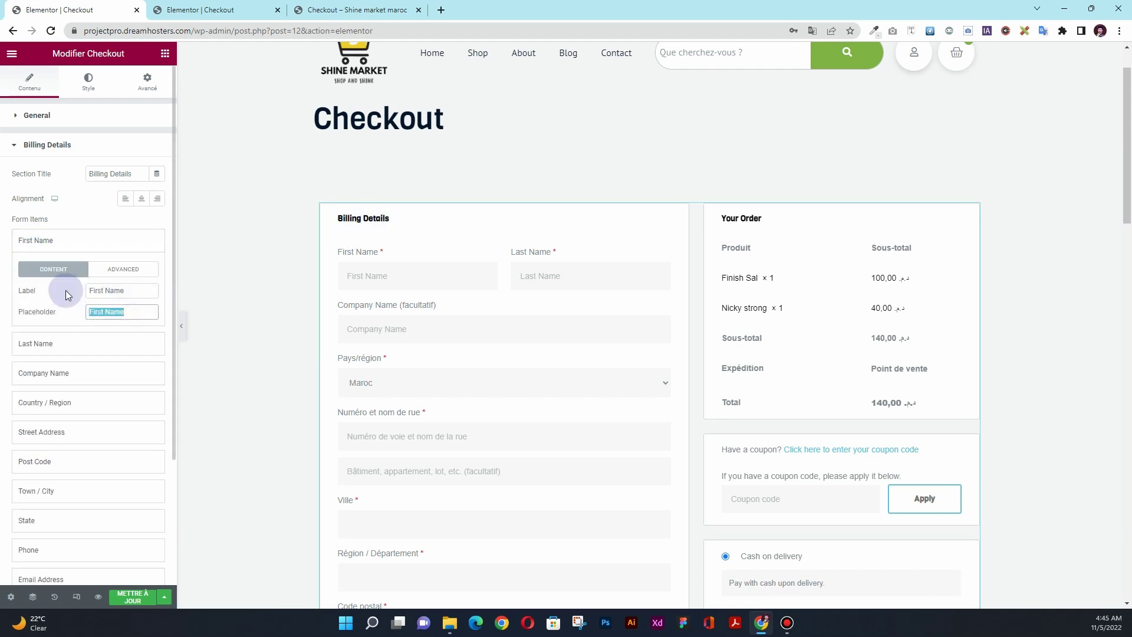
click(66, 242)
scroll(61, 297, down, 2)
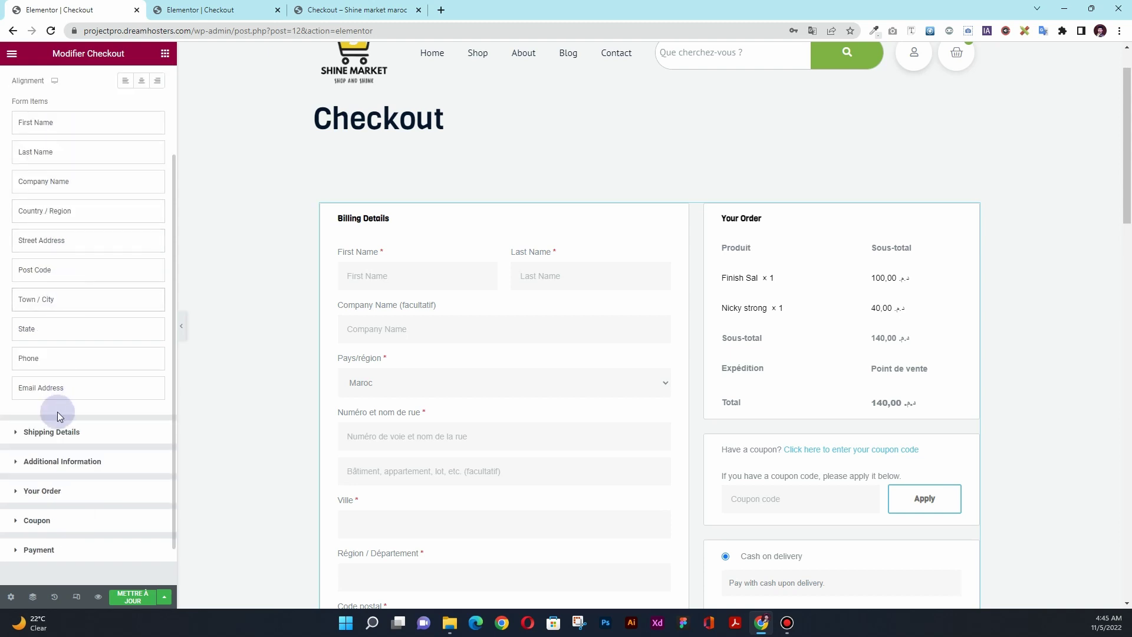
scroll(409, 275, down, 3)
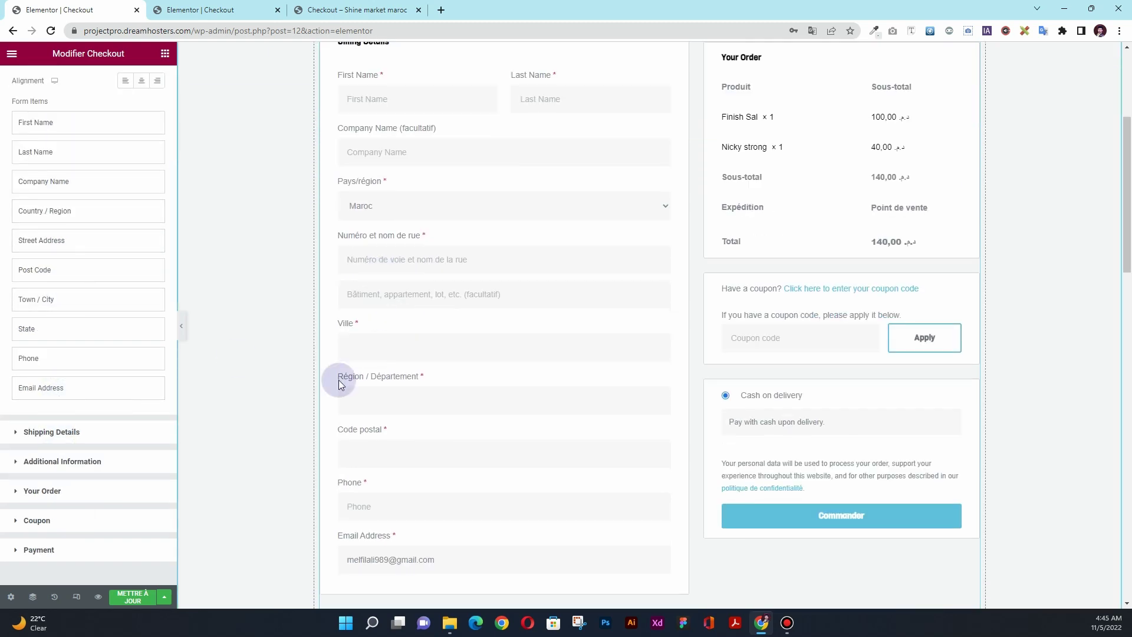
scroll(413, 327, down, 2)
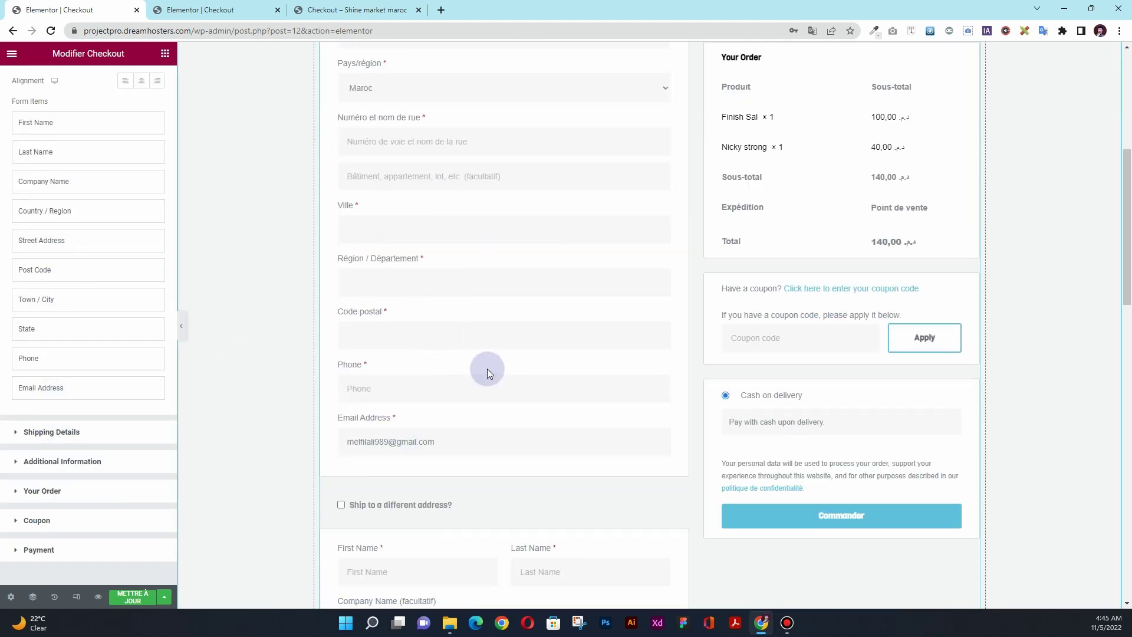
Review the Shipping Details form items against the shipping form on the page and open the Additional Information settings.
click(67, 436)
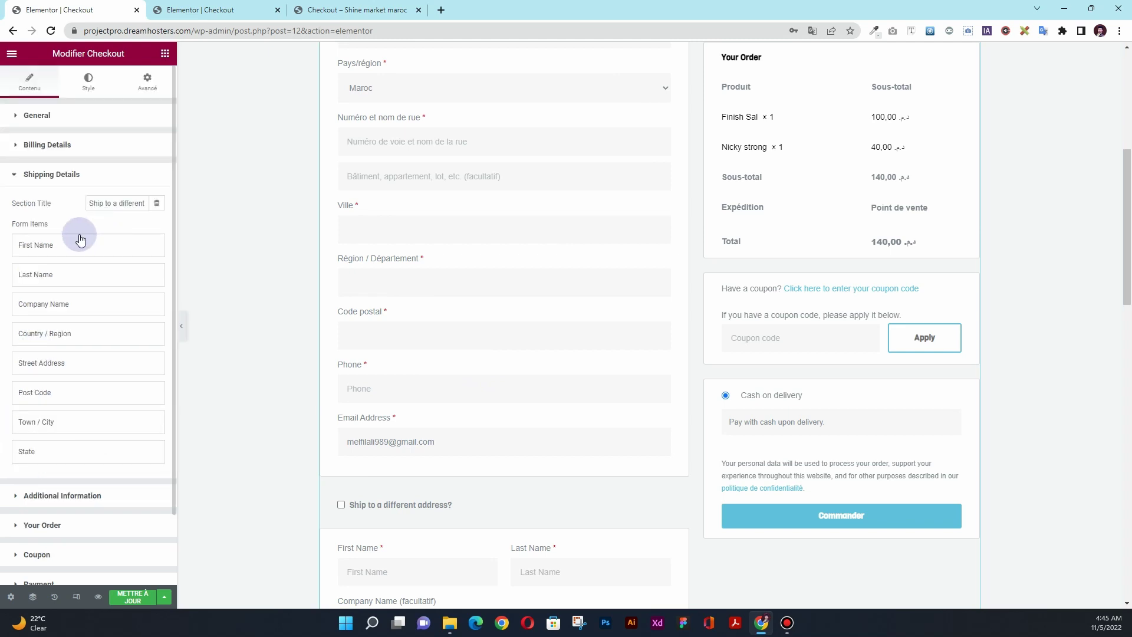
scroll(406, 328, down, 5)
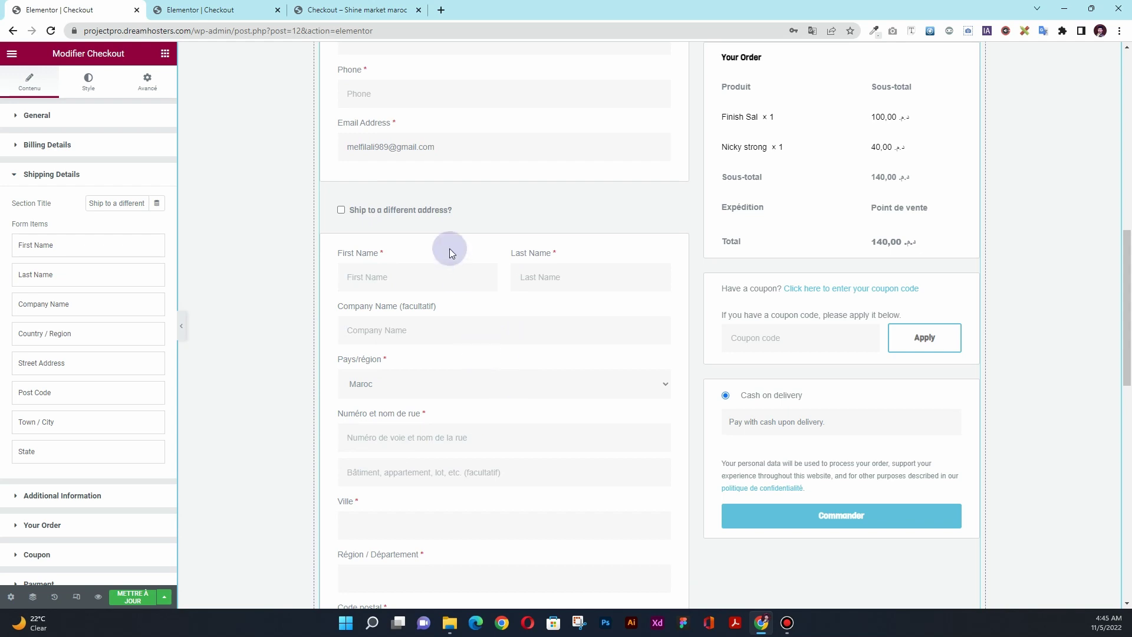
scroll(449, 249, up, 2)
scroll(146, 287, down, 1)
click(83, 433)
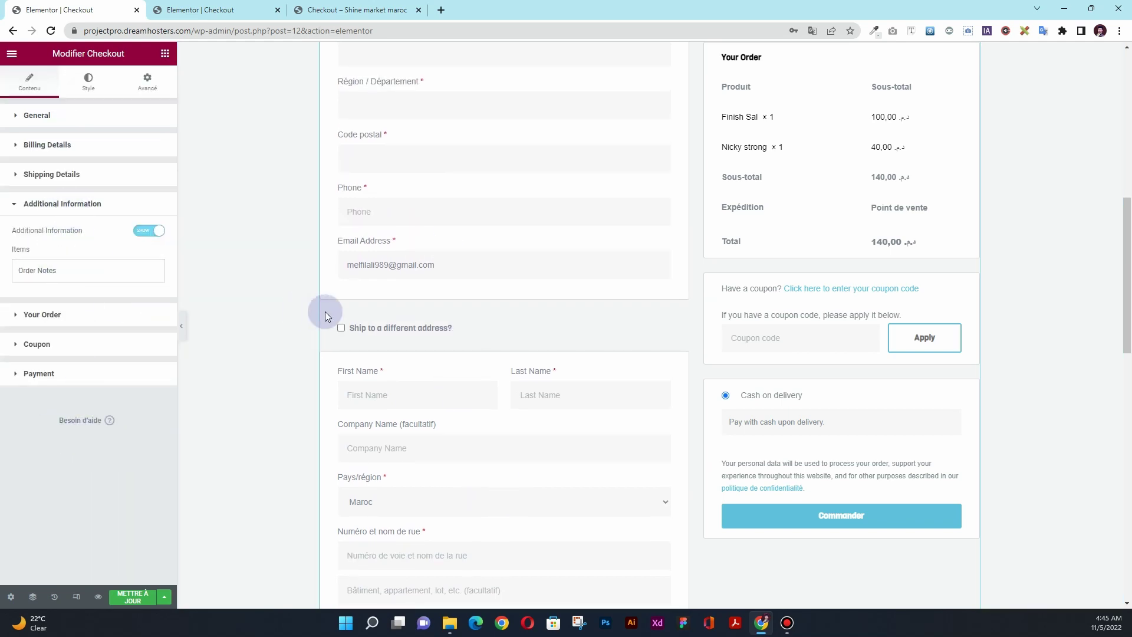
Check the Order Notes field at the end of the checkout form against the Additional Information settings.
scroll(390, 329, down, 6)
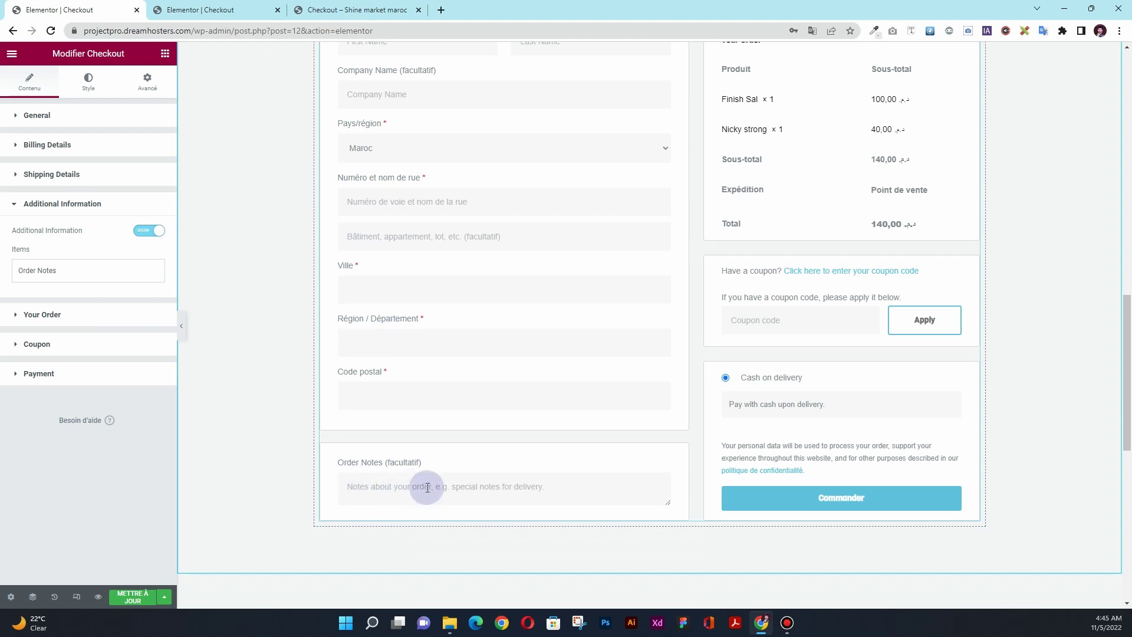
scroll(442, 213, up, 10)
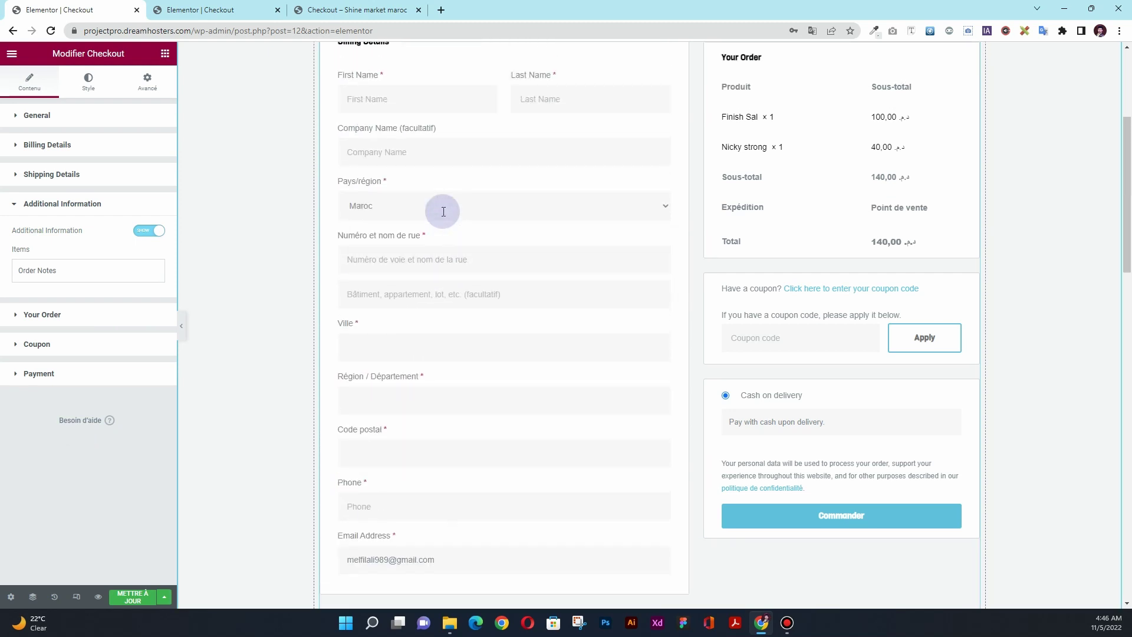
scroll(471, 236, up, 4)
Try the Center and End alignments for the Your Order section title.
click(142, 315)
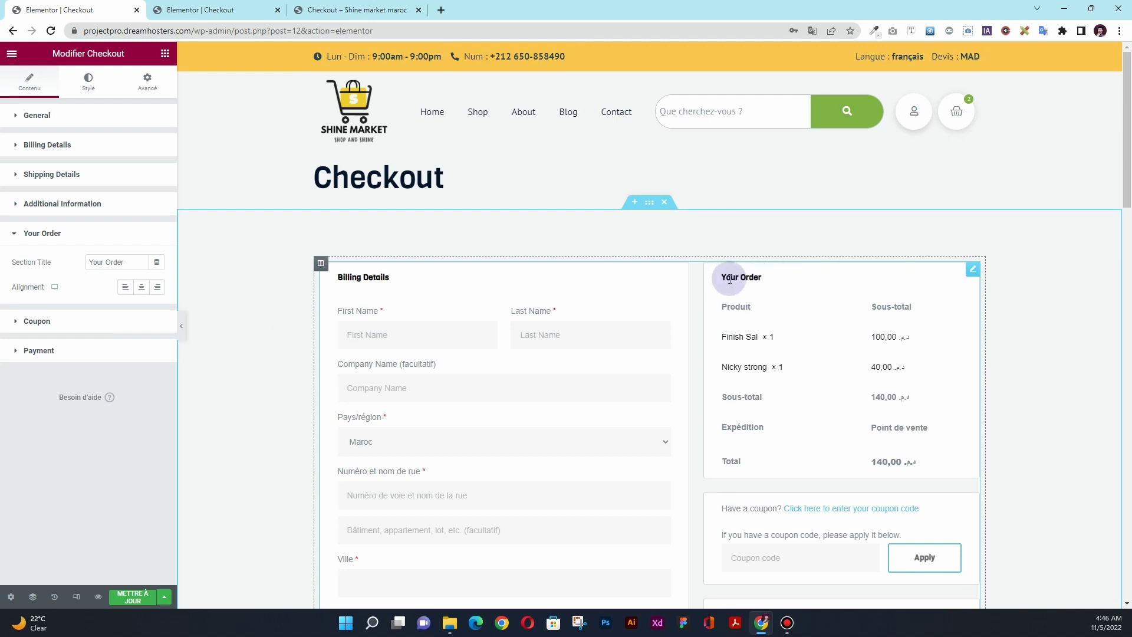
click(146, 287)
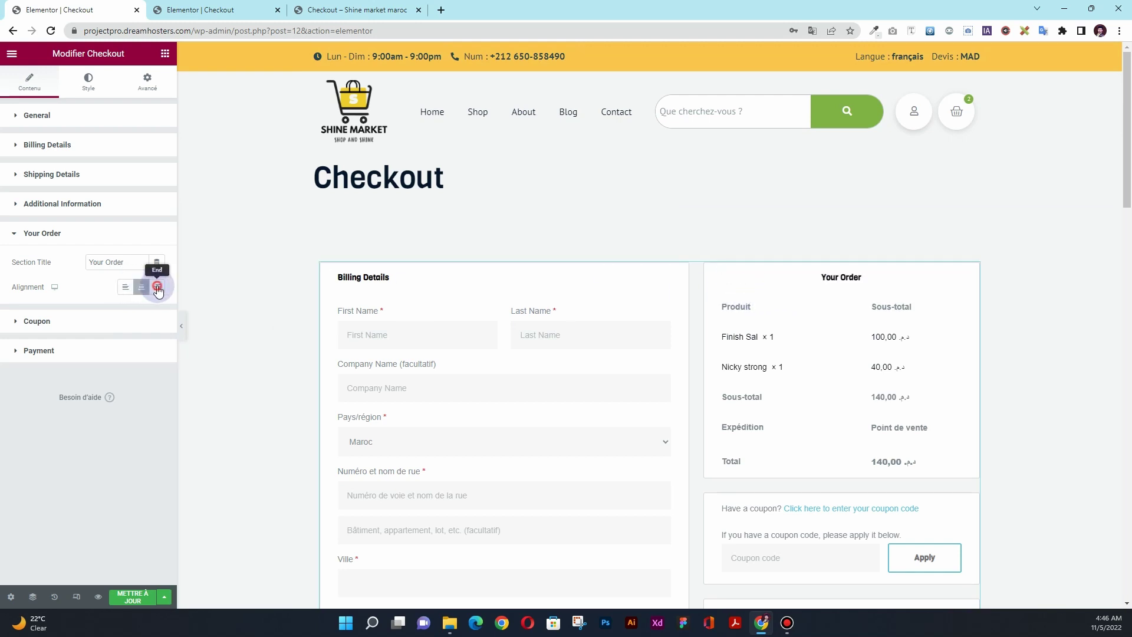
click(156, 287)
click(142, 287)
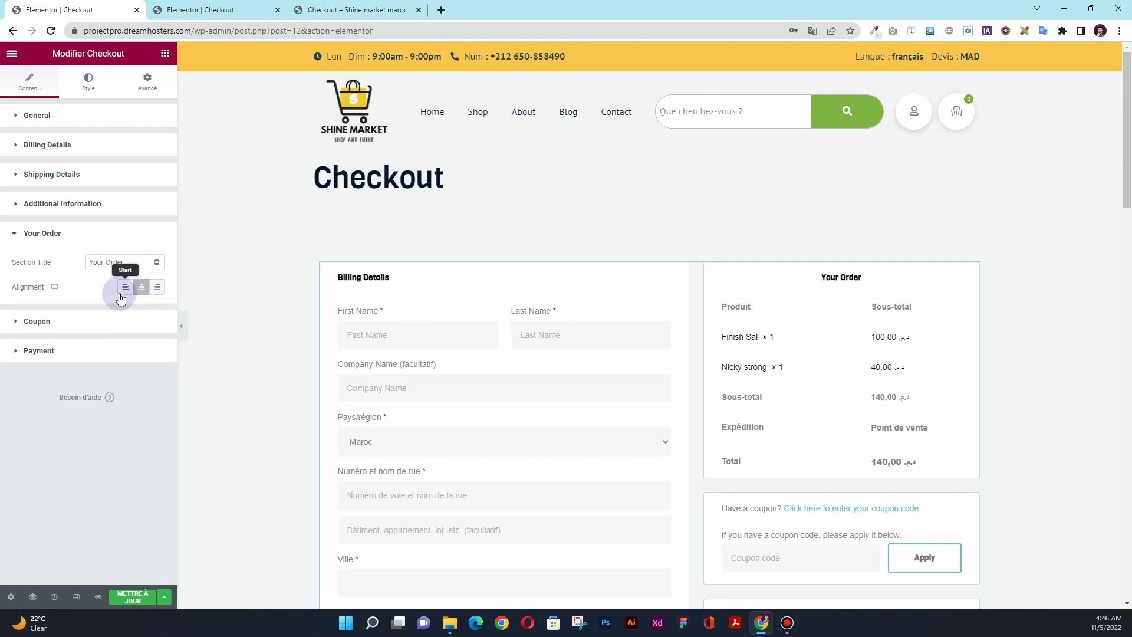
Try the End and Center alignments for the Coupon section and set its alignment to Start.
click(76, 322)
scroll(766, 348, down, 4)
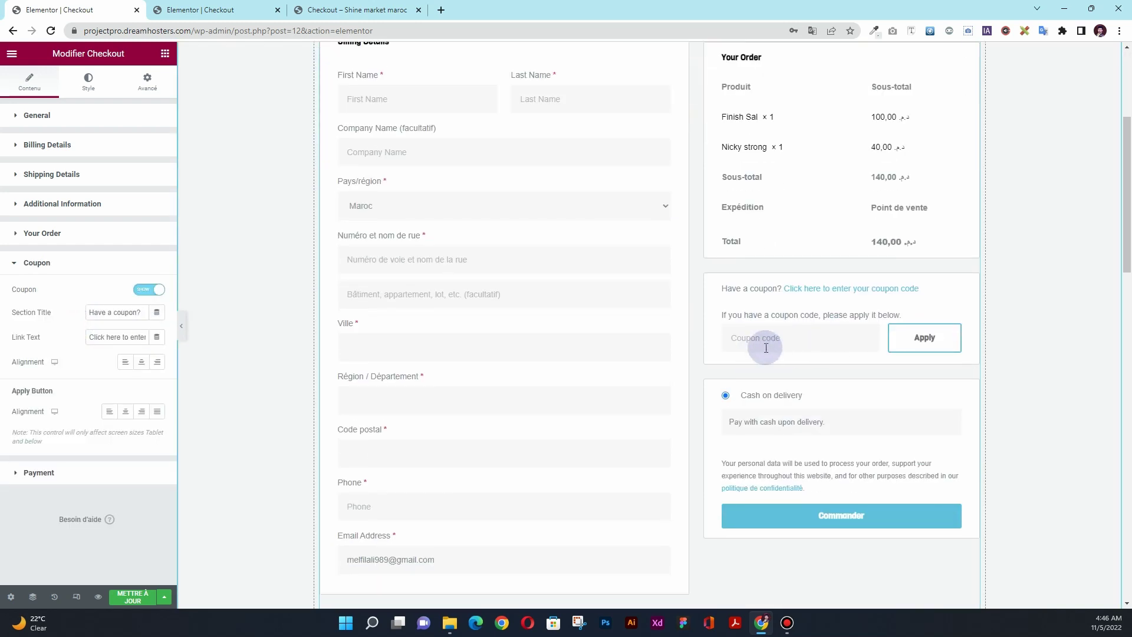
click(157, 361)
click(141, 361)
click(126, 362)
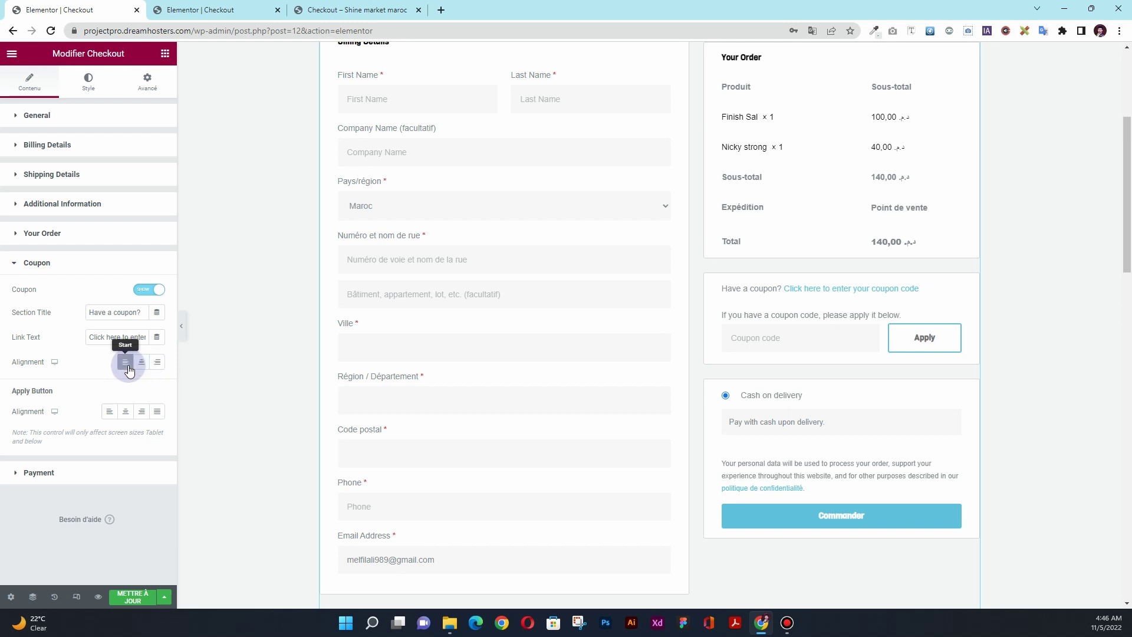
Try different alignments for the coupon's Apply button and clear the alignment again.
click(142, 411)
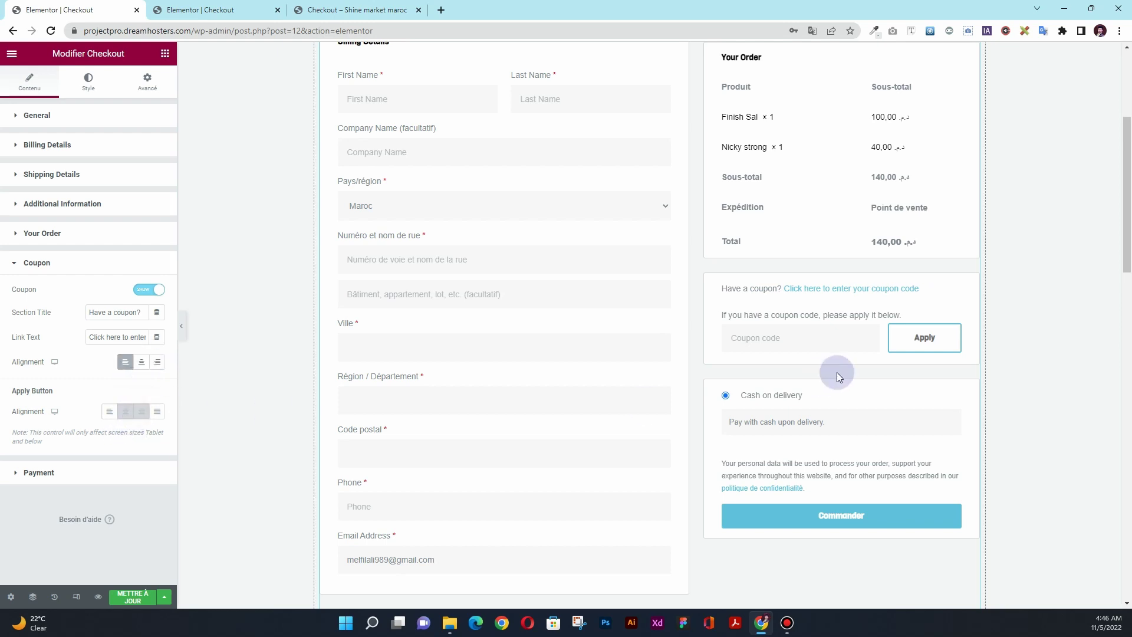
click(110, 411)
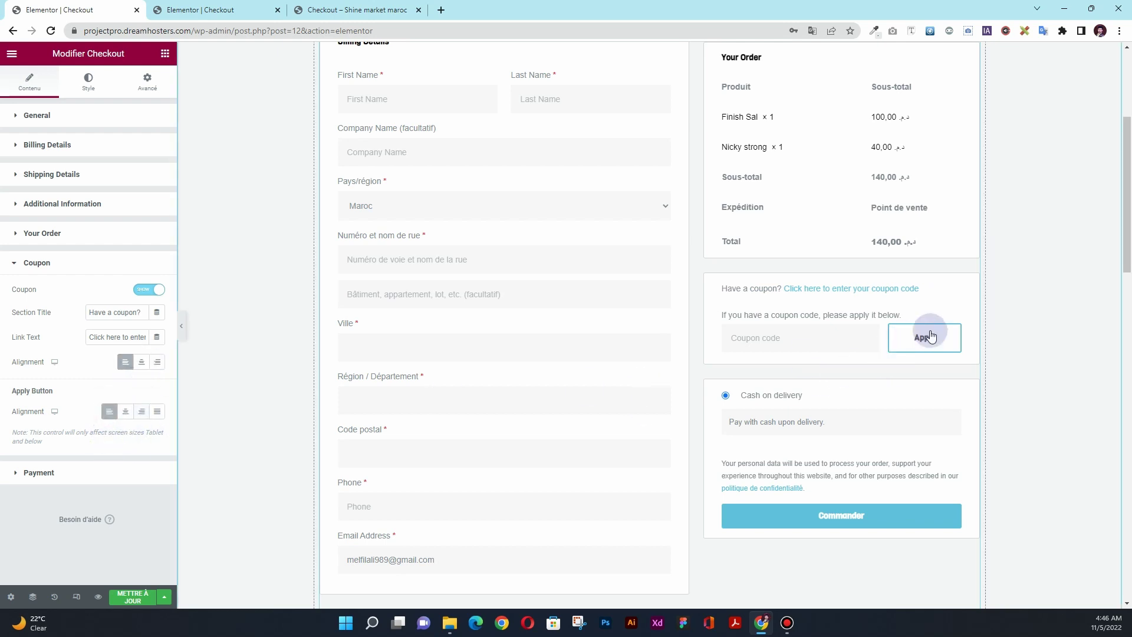
click(110, 412)
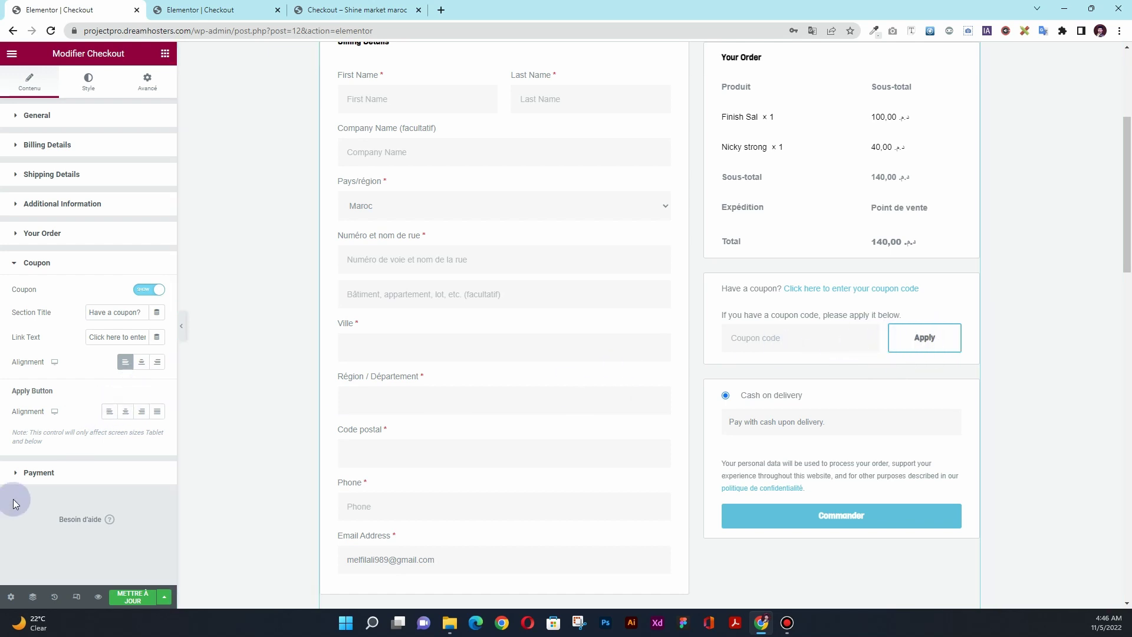
Try the other alignments for the Purchase Button in the Payment settings and set it to justified, full width.
click(51, 472)
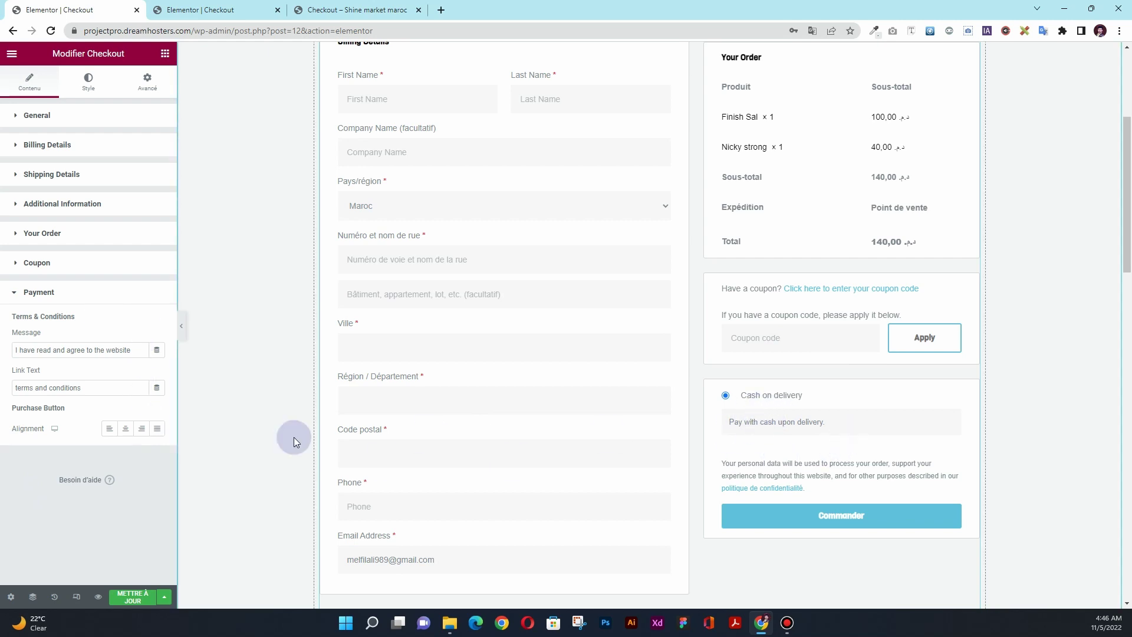
click(126, 428)
click(136, 432)
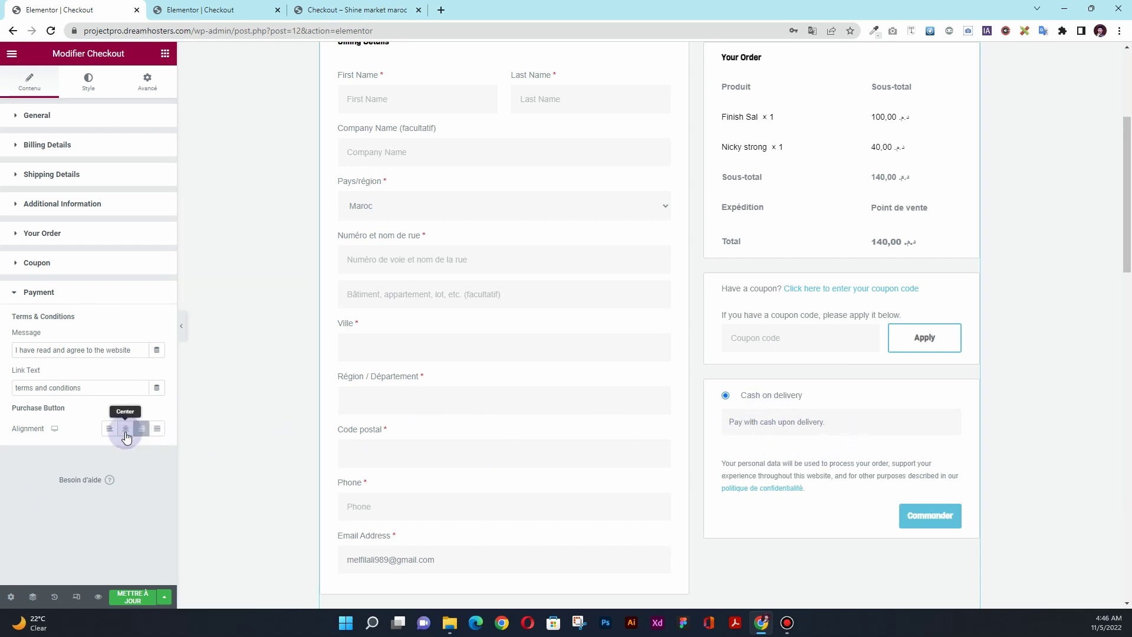
click(109, 428)
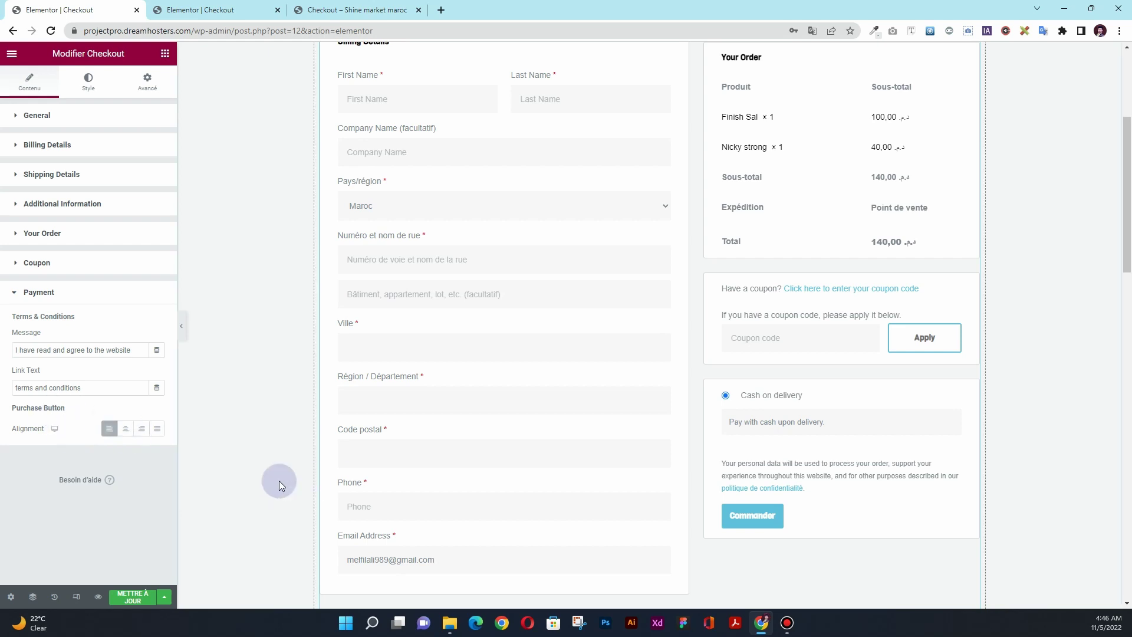
click(156, 429)
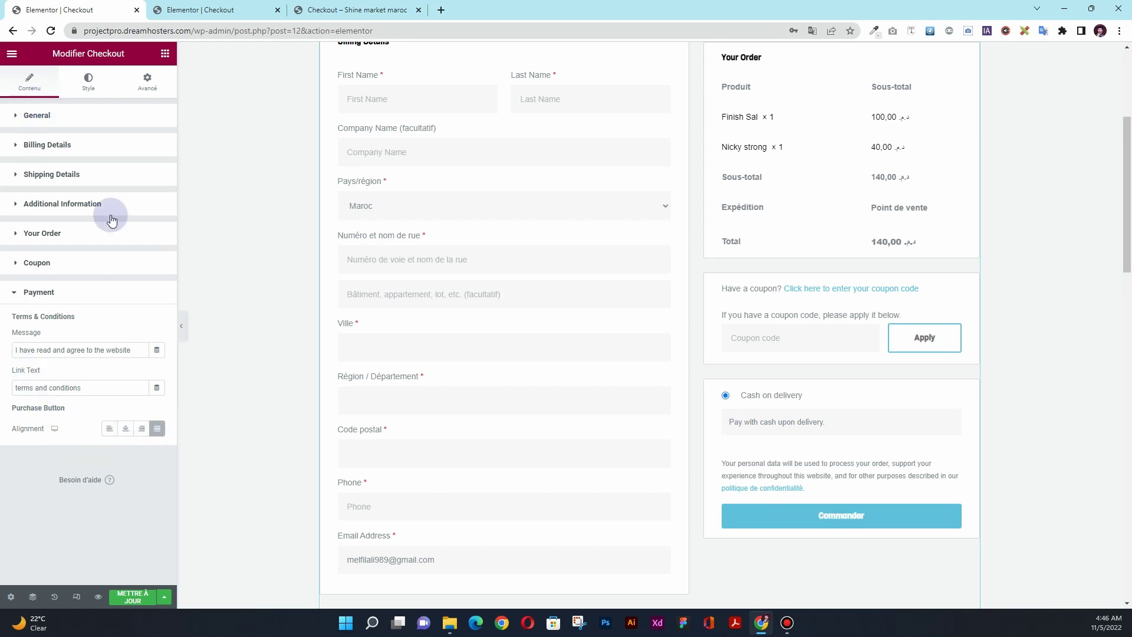
Try the Secondary global color as the background of the Checkout widget's sections and check it along the page.
scroll(593, 291, up, 4)
scroll(584, 295, down, 3)
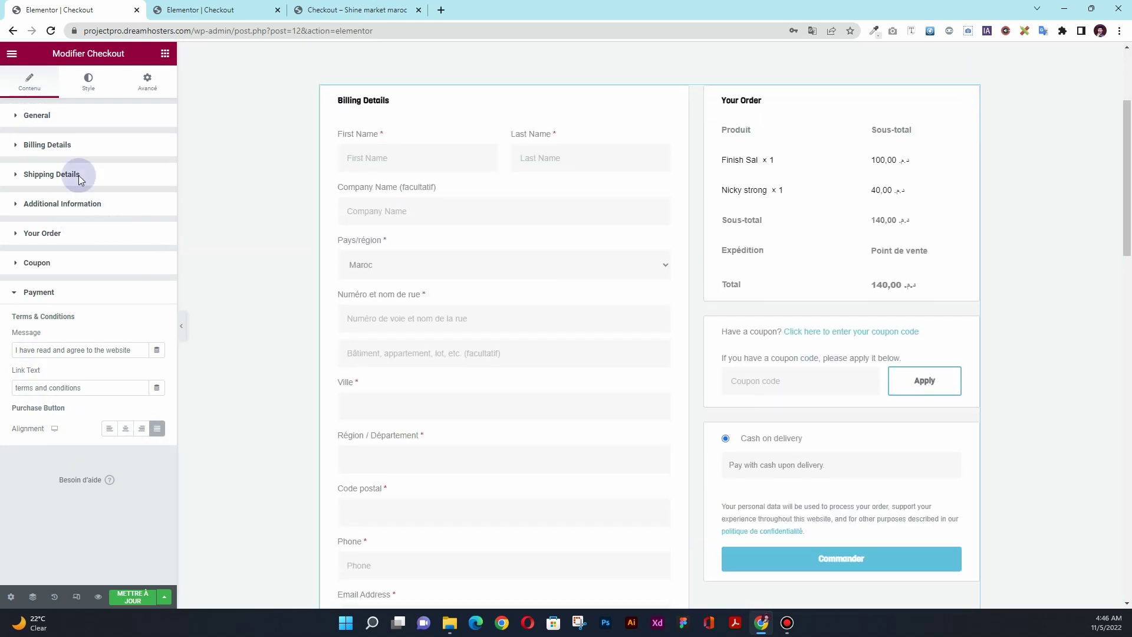
click(86, 93)
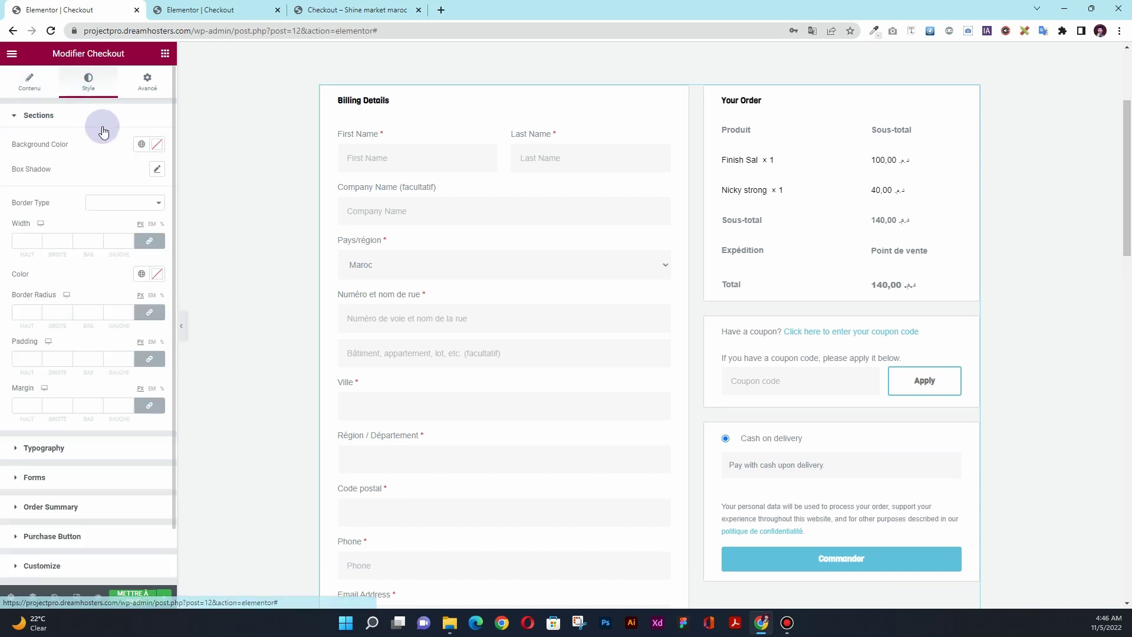
click(136, 149)
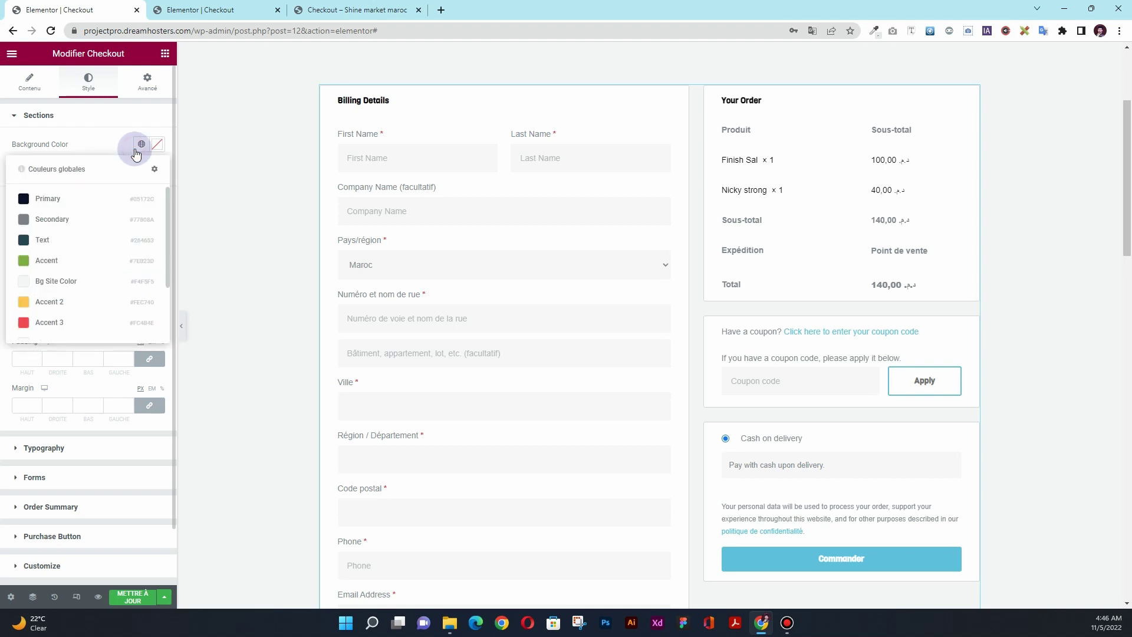
click(98, 219)
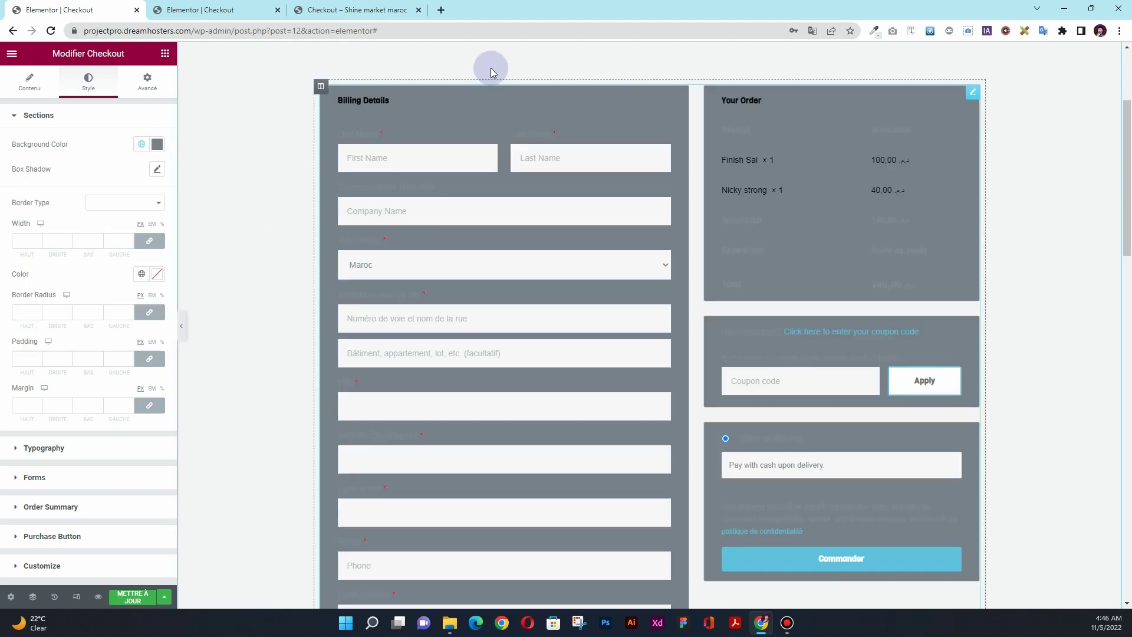
scroll(630, 258, down, 8)
scroll(527, 268, down, 10)
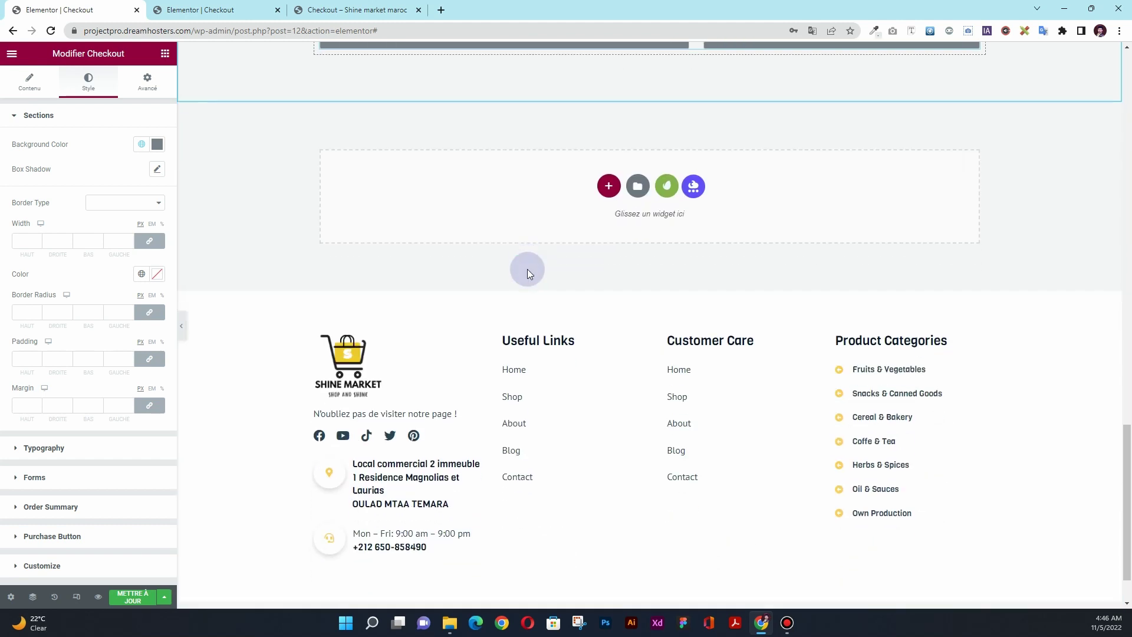
scroll(527, 268, up, 12)
scroll(507, 269, up, 6)
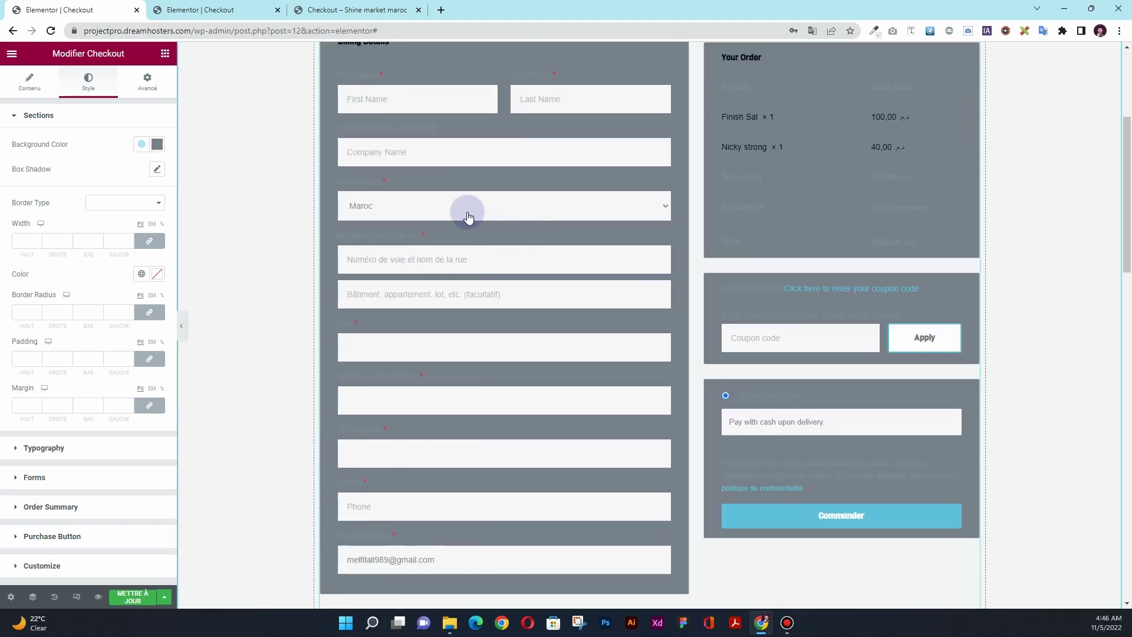
Set the background color of the Checkout widget's sections to white (#FFFFFF).
click(157, 145)
drag(56, 208, 18, 185)
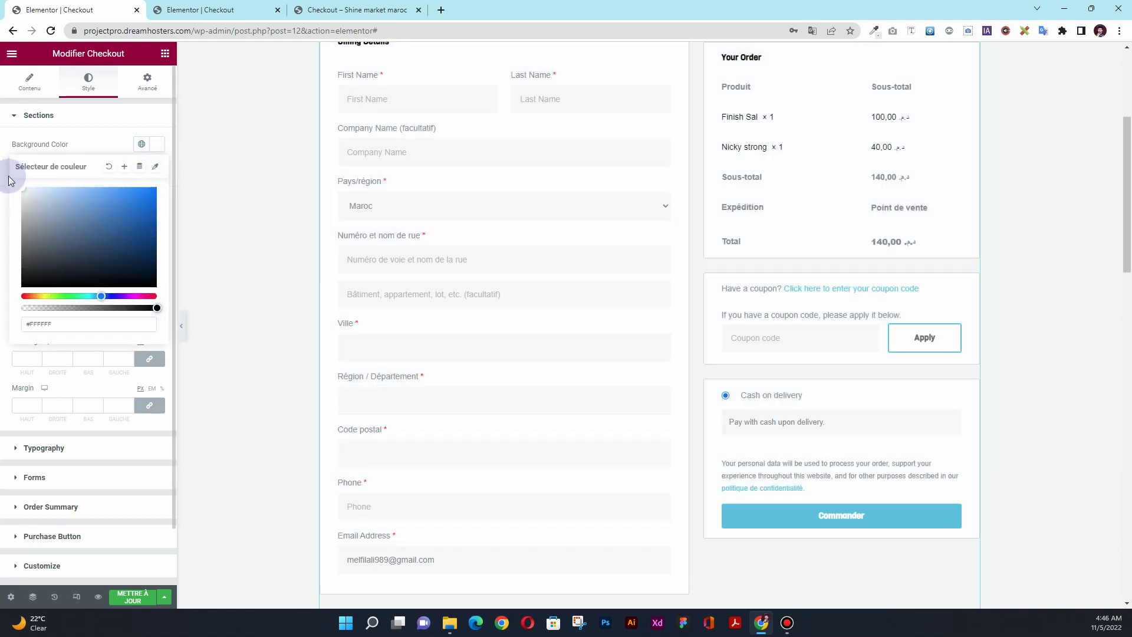
click(366, 222)
Give the Checkout sections a Solid border with a width of 3 px on all sides.
scroll(379, 240, up, 2)
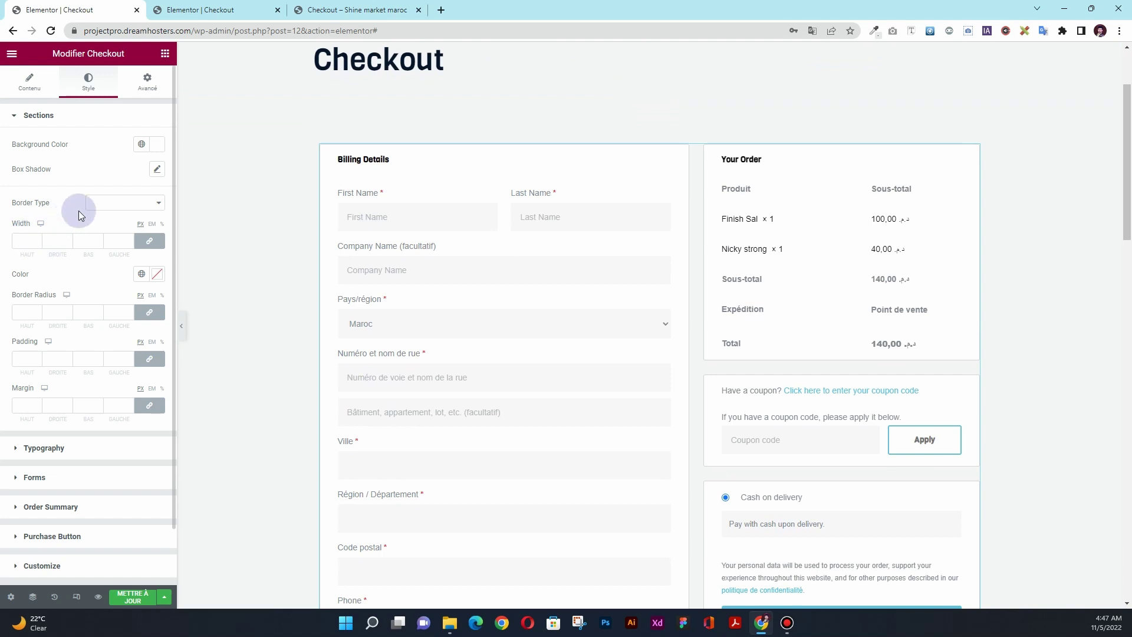
click(103, 204)
click(106, 224)
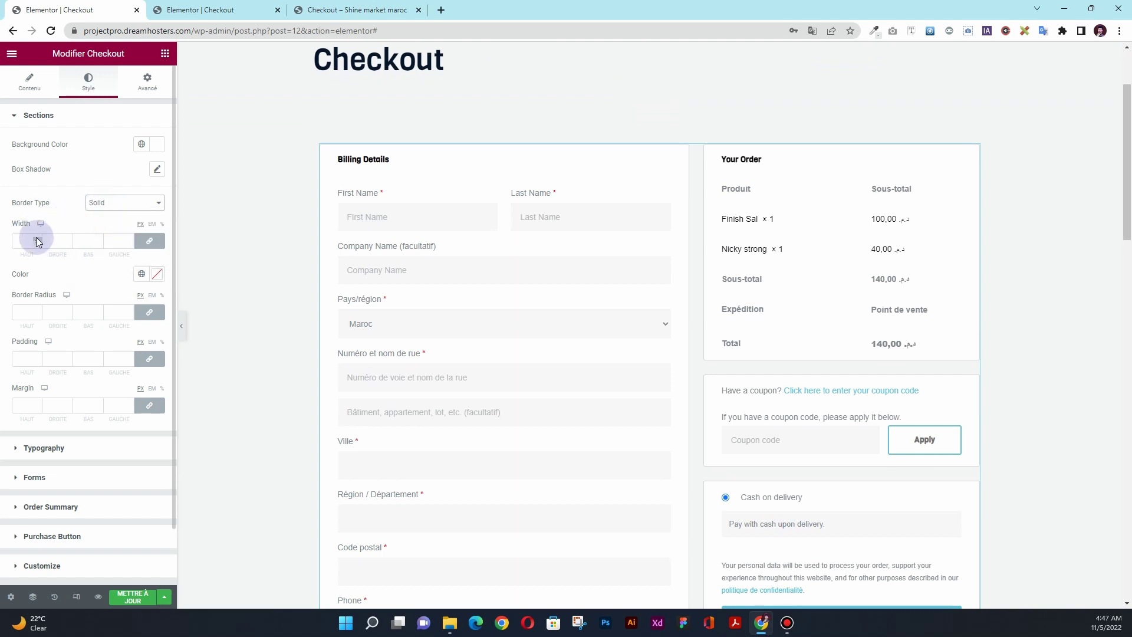
key(Up)
click(38, 238)
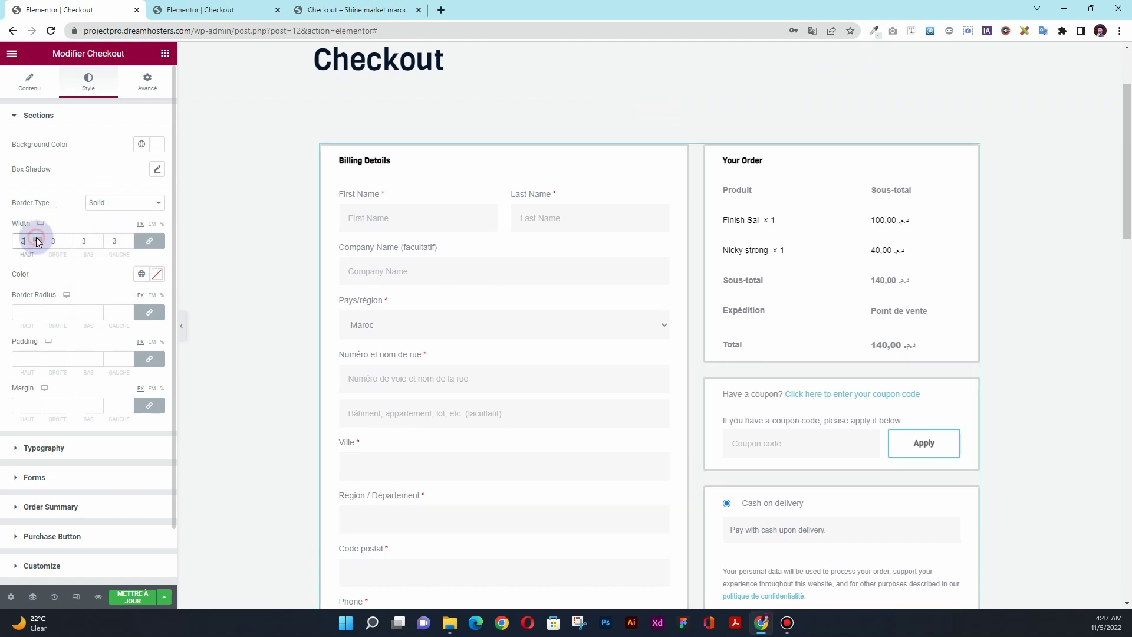
Set the sections' border color to the Secondary global color and lower its opacity to about #77808A21.
click(141, 273)
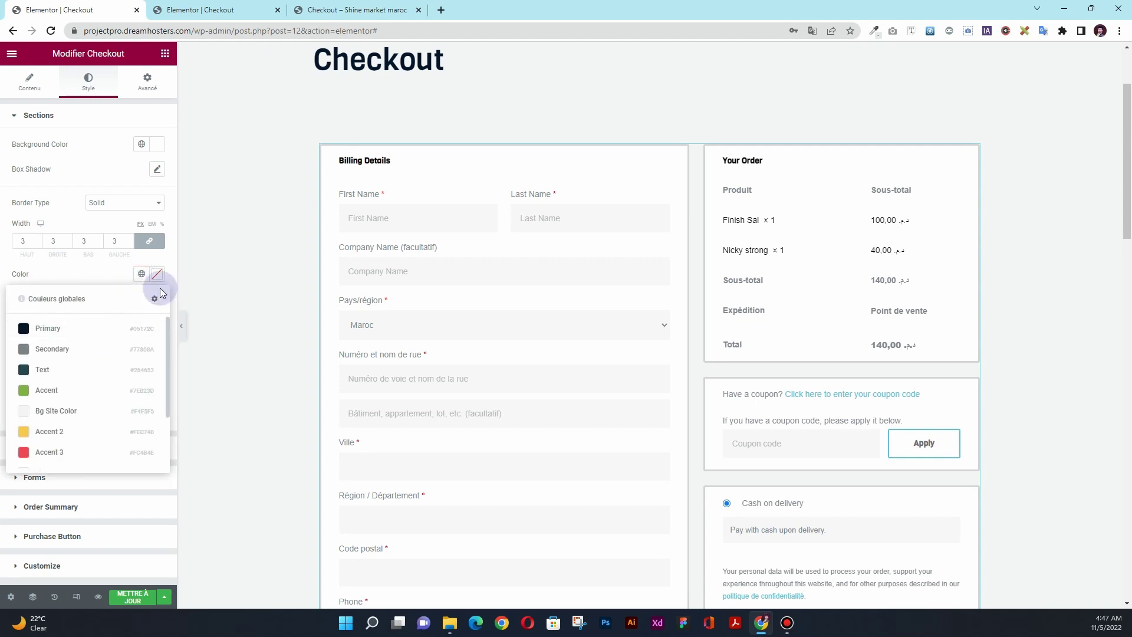
click(74, 348)
click(156, 275)
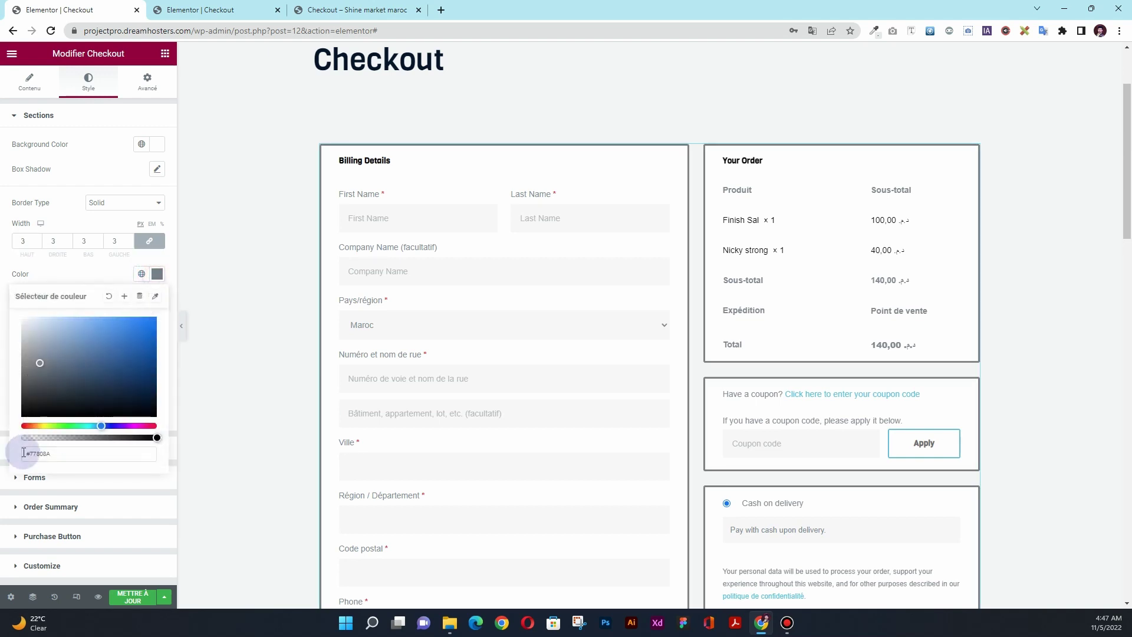
click(34, 437)
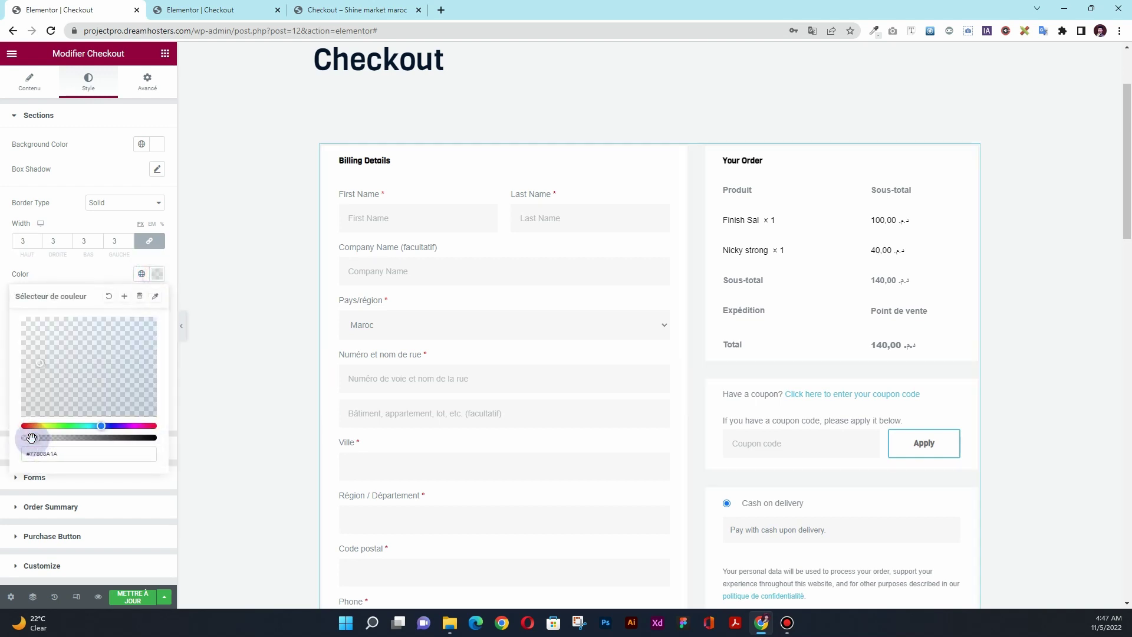
drag(37, 438, 47, 436)
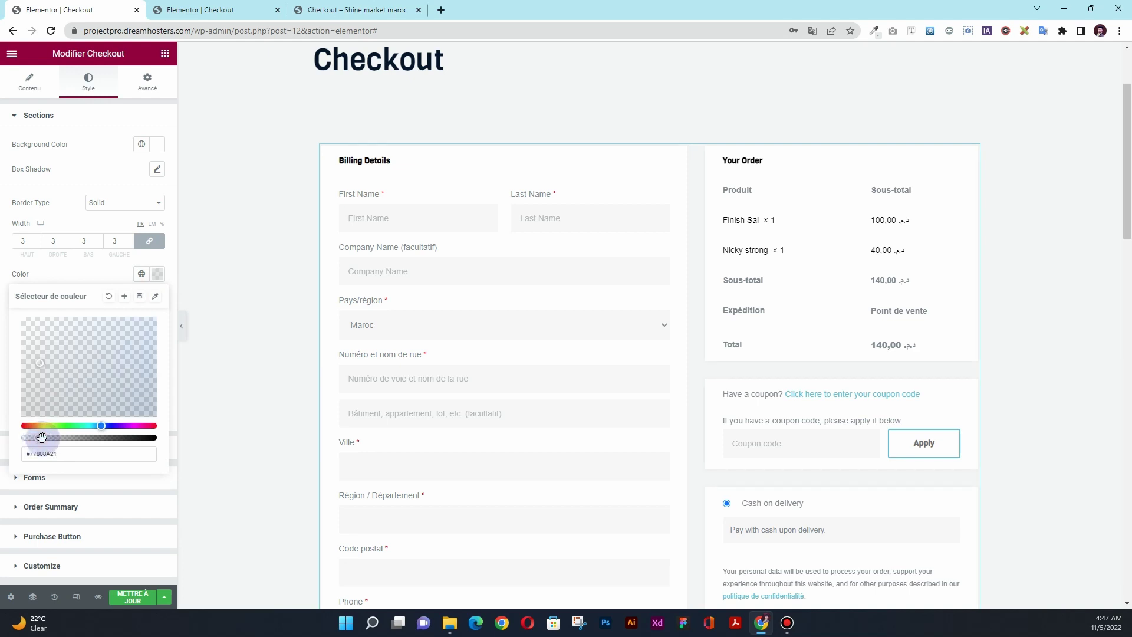
click(62, 272)
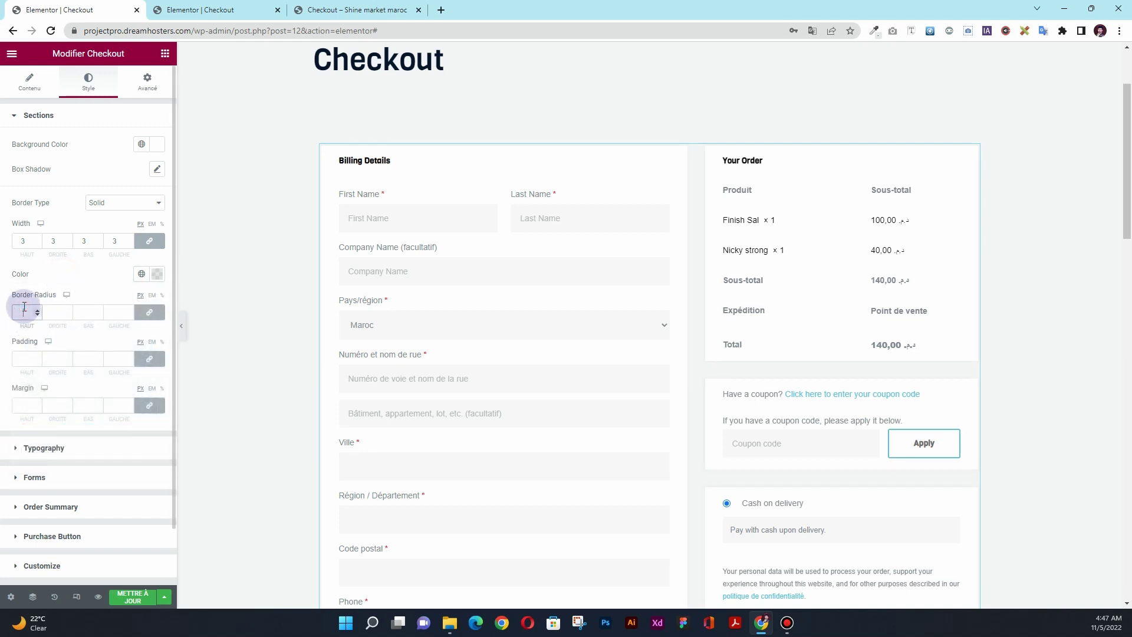
Set the sections' Border Radius to 40 px on all corners and check the rounded boxes along the page.
text(40)
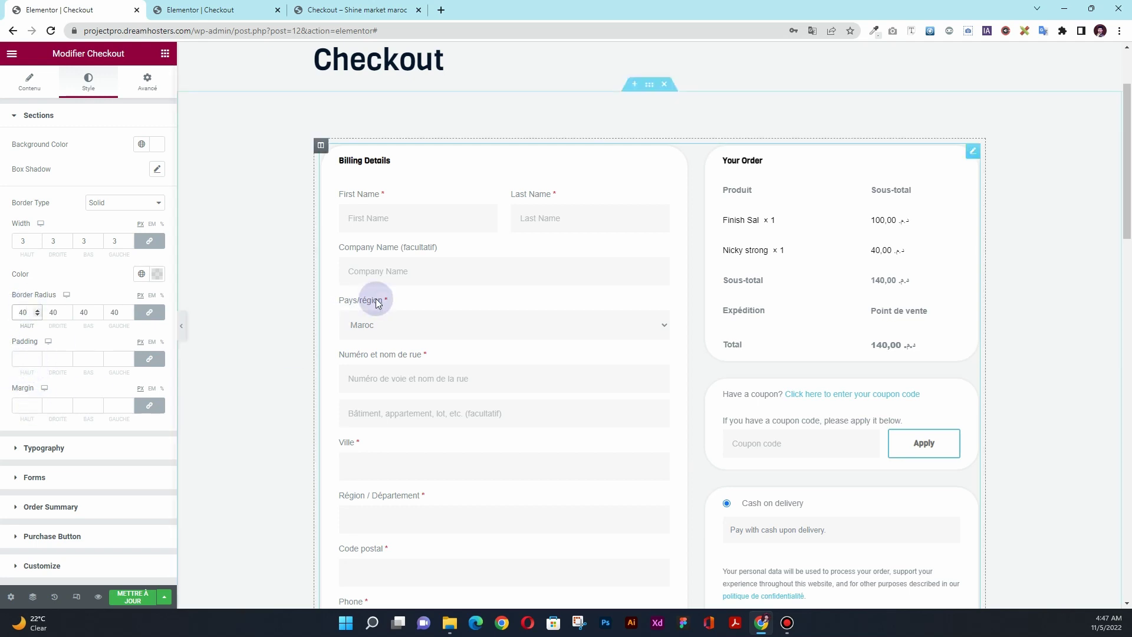
scroll(374, 298, down, 3)
scroll(375, 299, down, 3)
scroll(375, 299, up, 6)
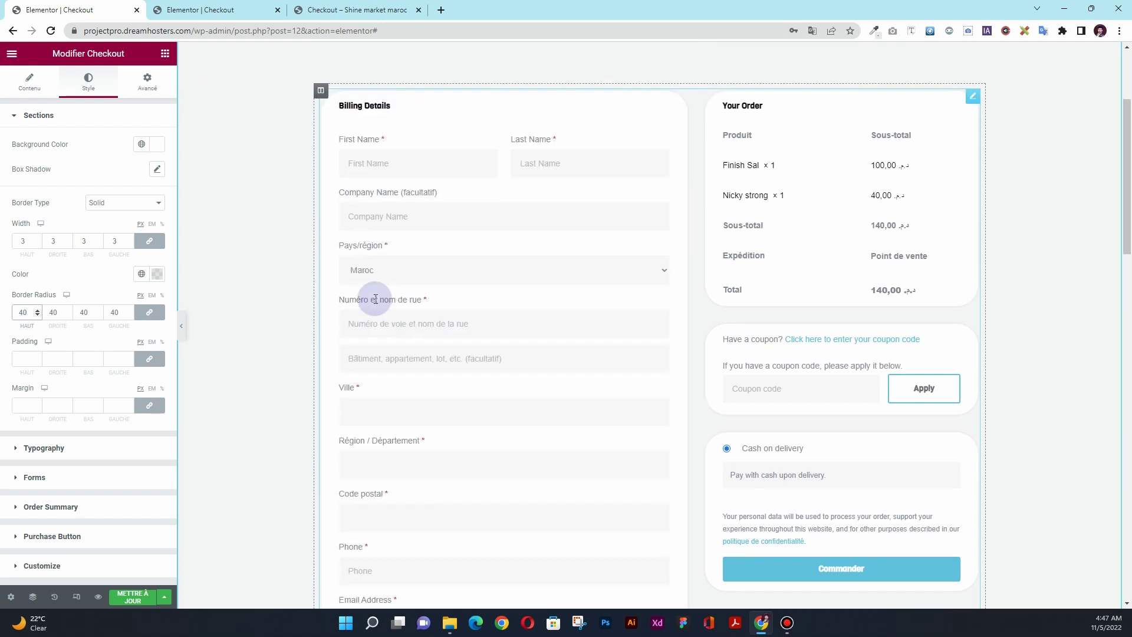
scroll(375, 298, down, 3)
scroll(374, 298, up, 1)
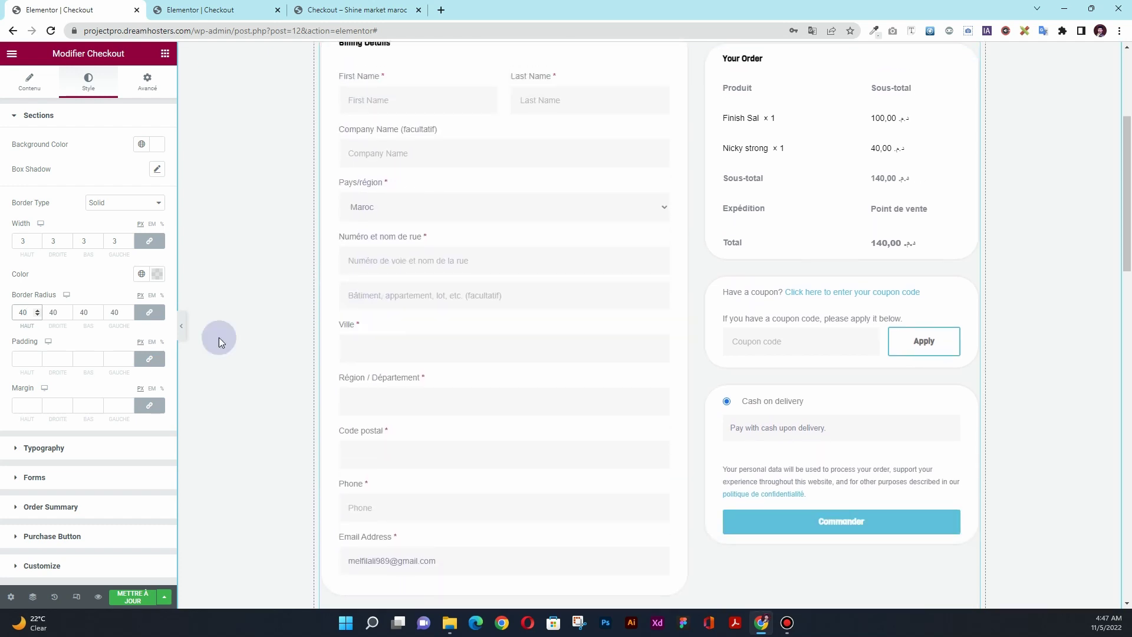
Give the Checkout widget's titles the Accent global color and a font size of 20 px.
click(43, 448)
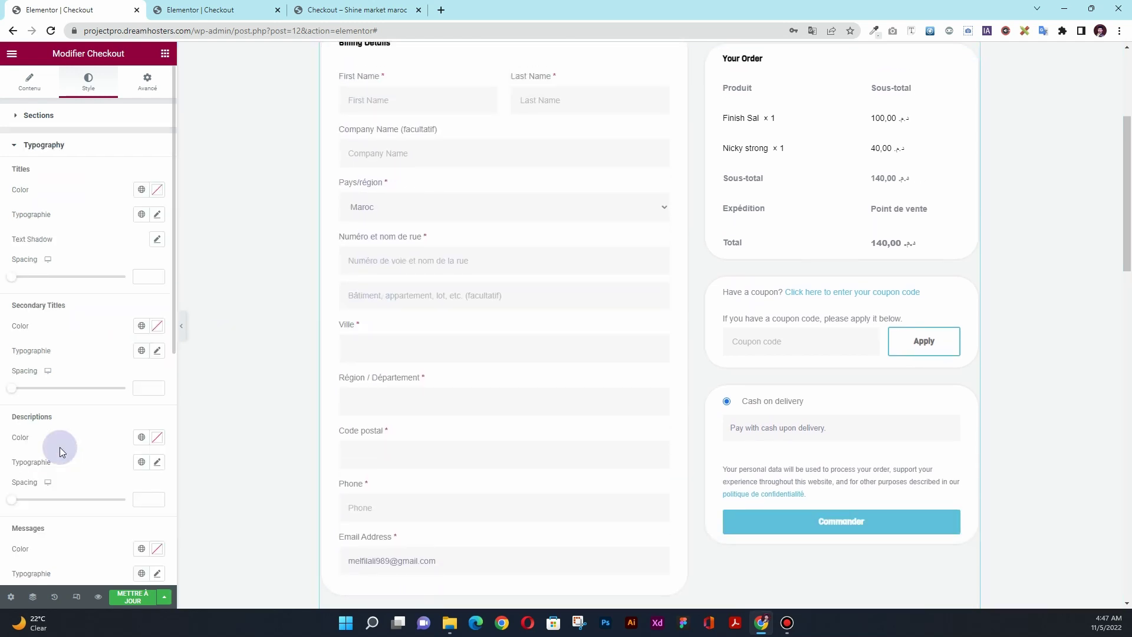
scroll(246, 323, up, 1)
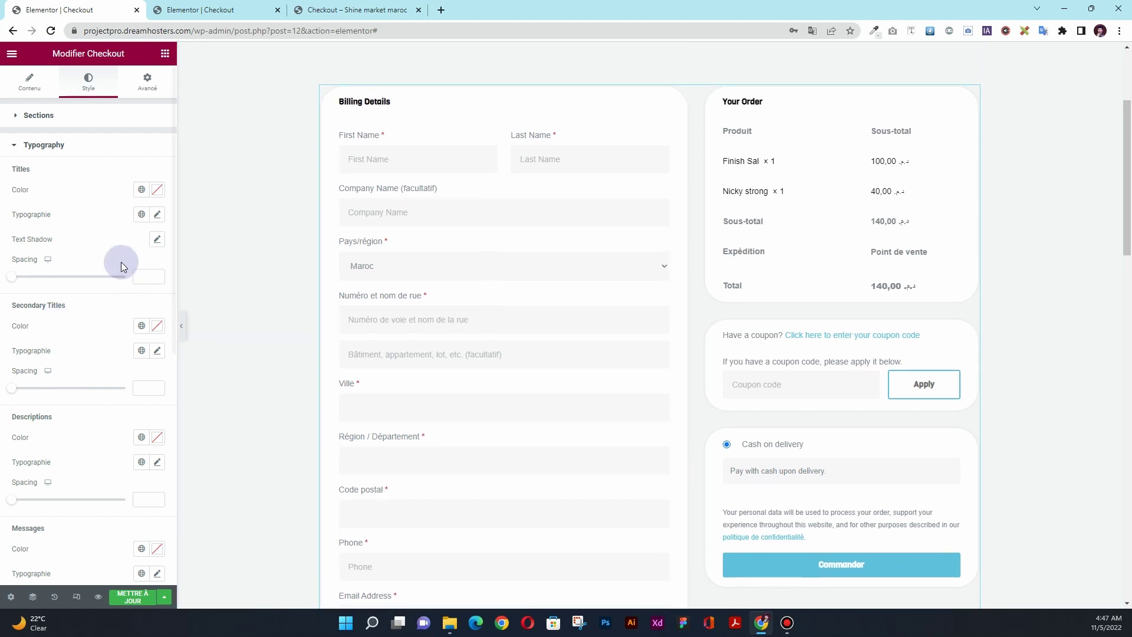
click(140, 189)
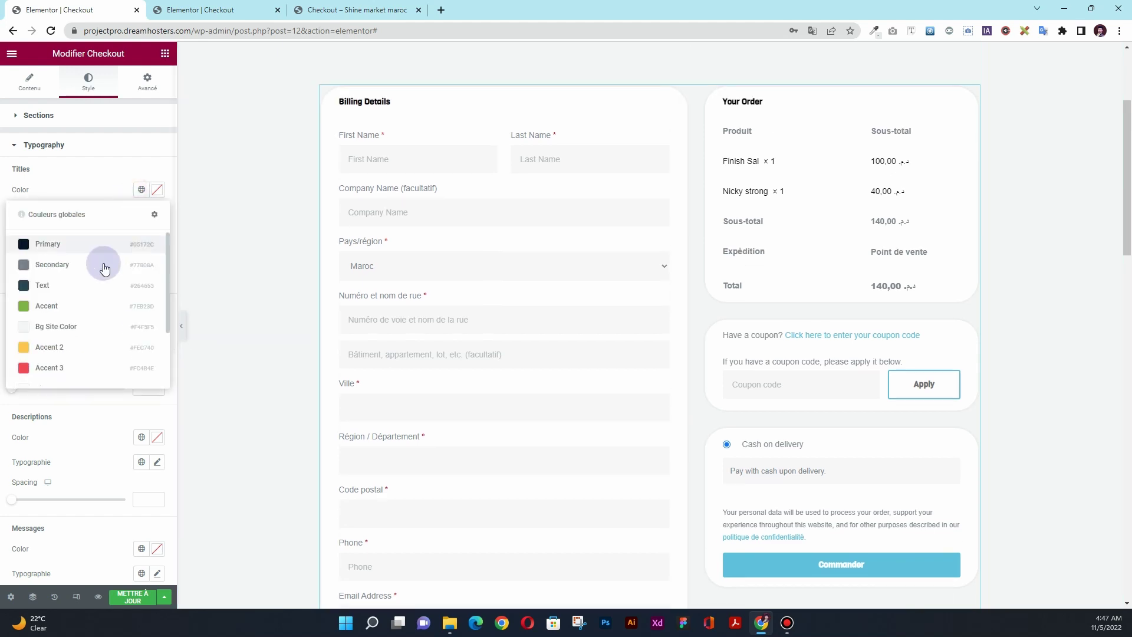
click(88, 303)
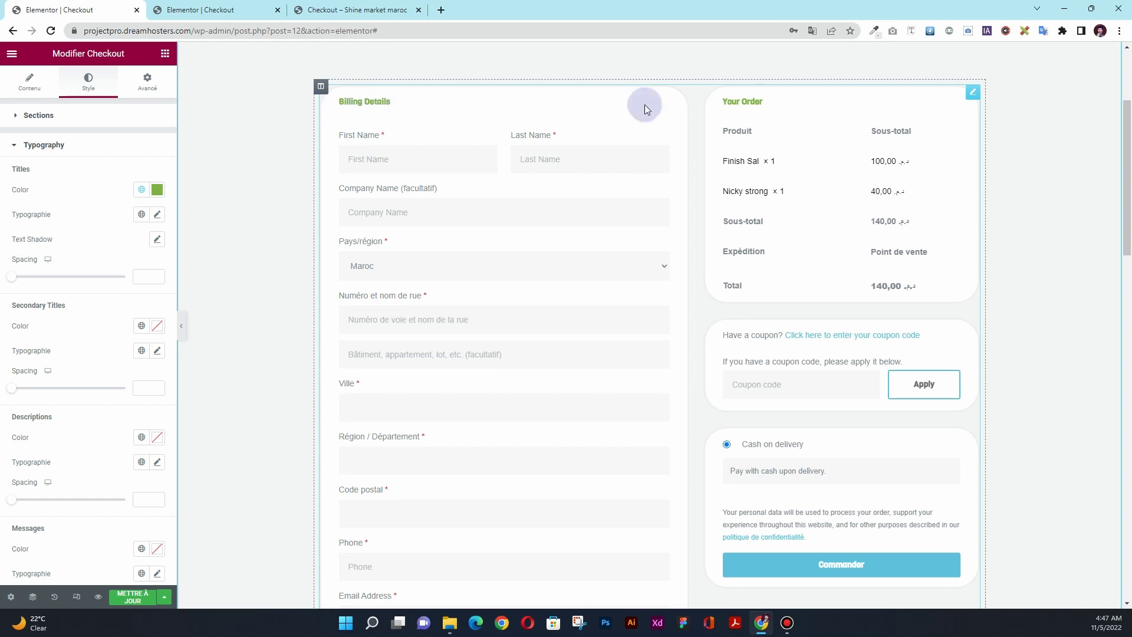
click(156, 214)
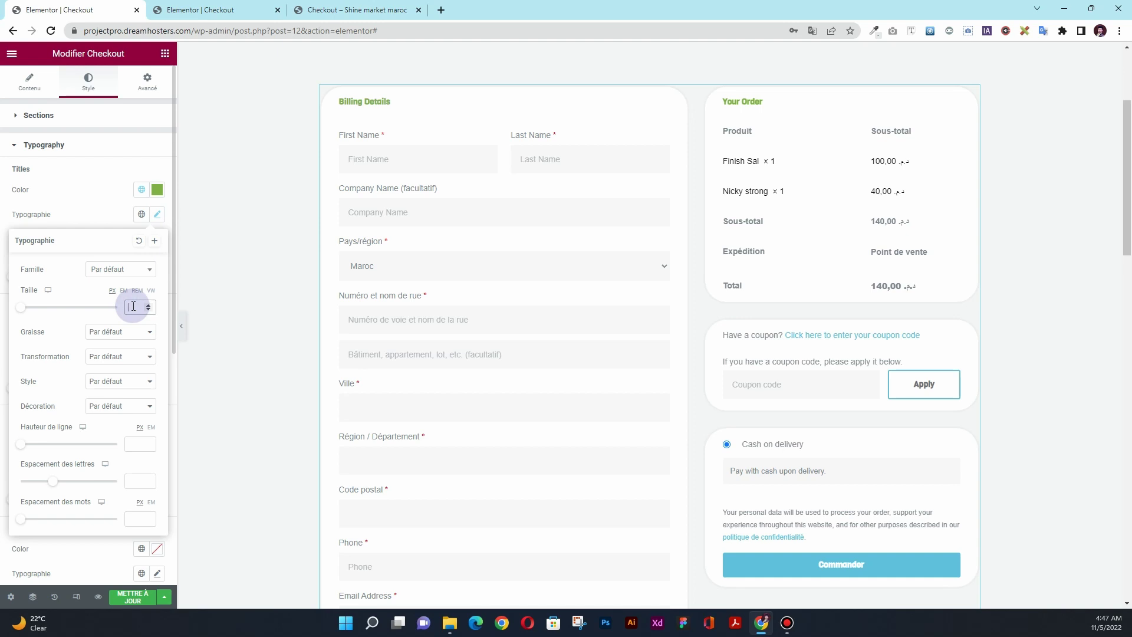
text(20)
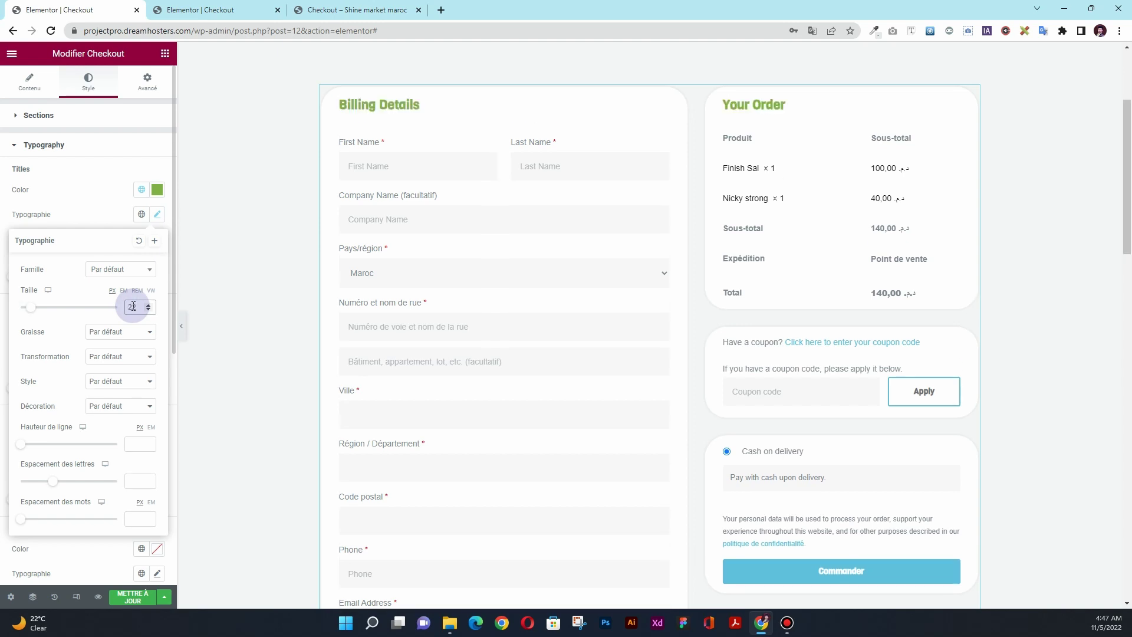
click(97, 211)
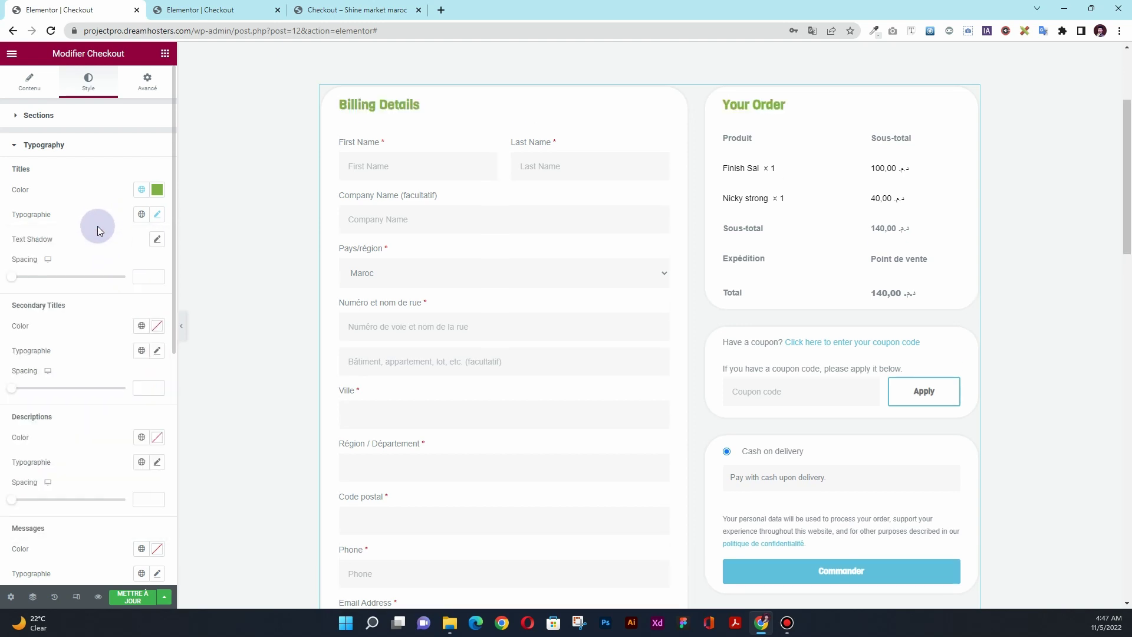
Set the secondary titles' color to the Primary global color and their font weight to 600.
scroll(97, 236, down, 1)
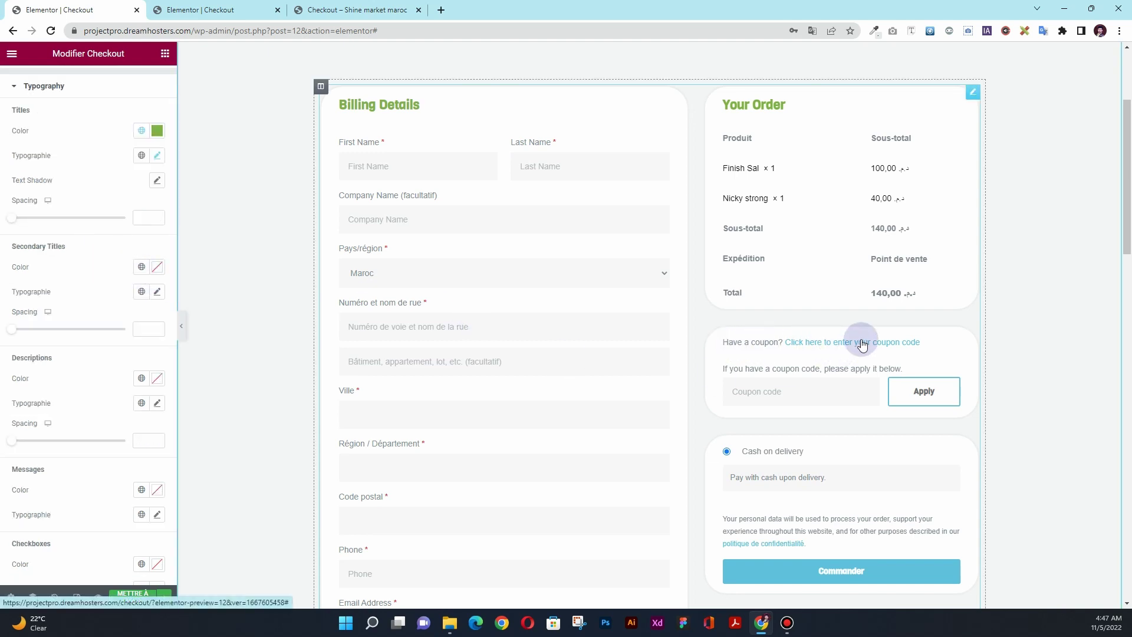
click(141, 267)
click(101, 320)
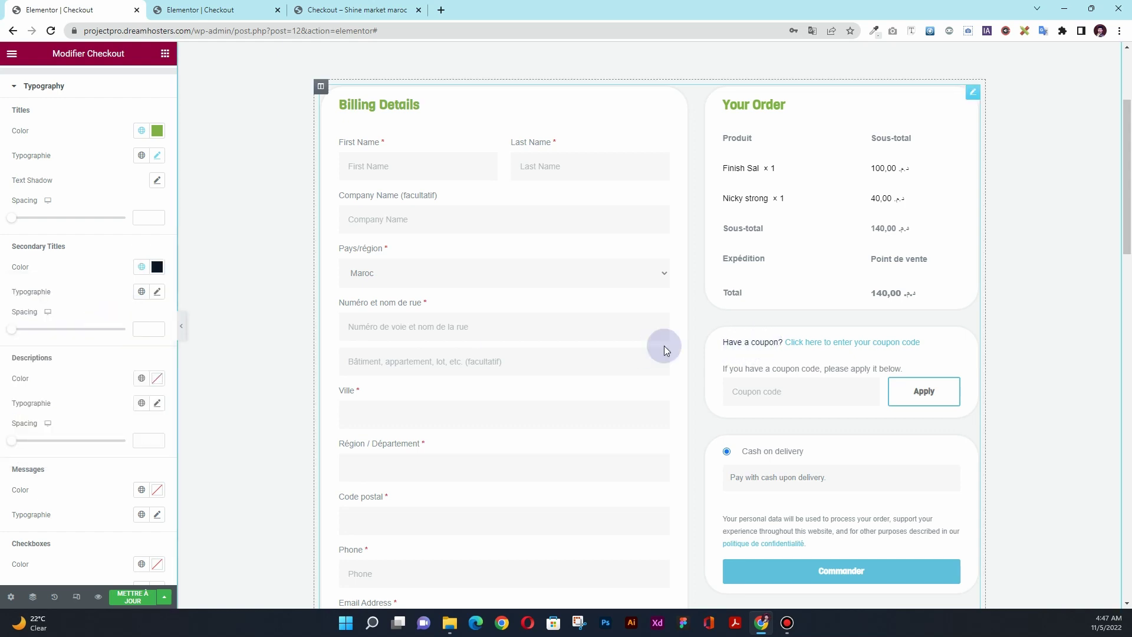
click(160, 293)
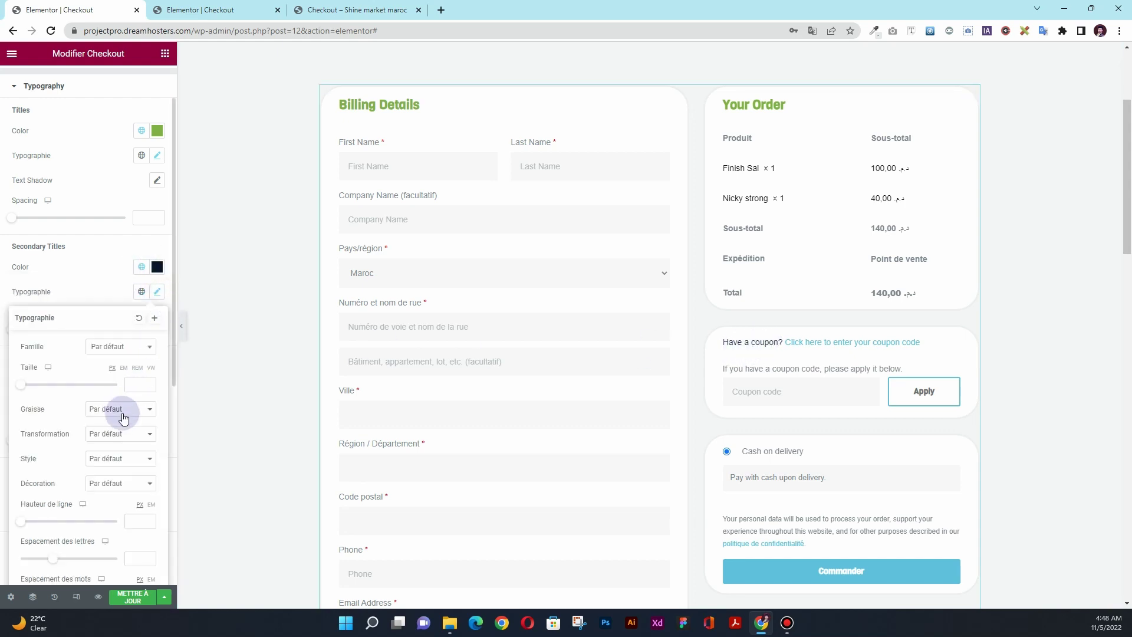
click(118, 409)
click(119, 466)
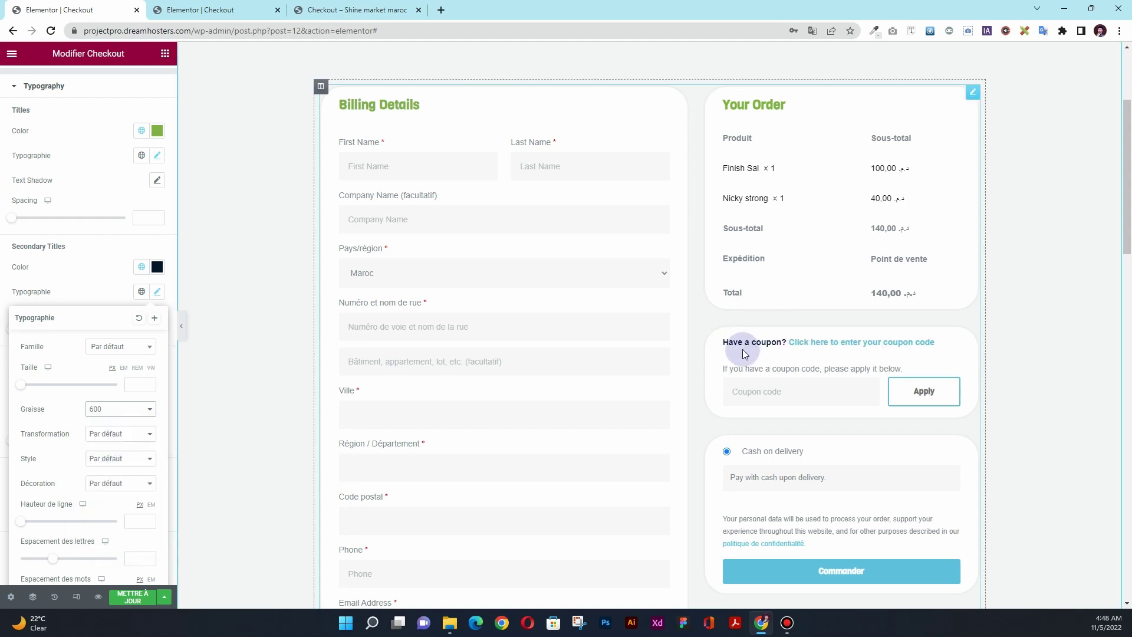
click(103, 263)
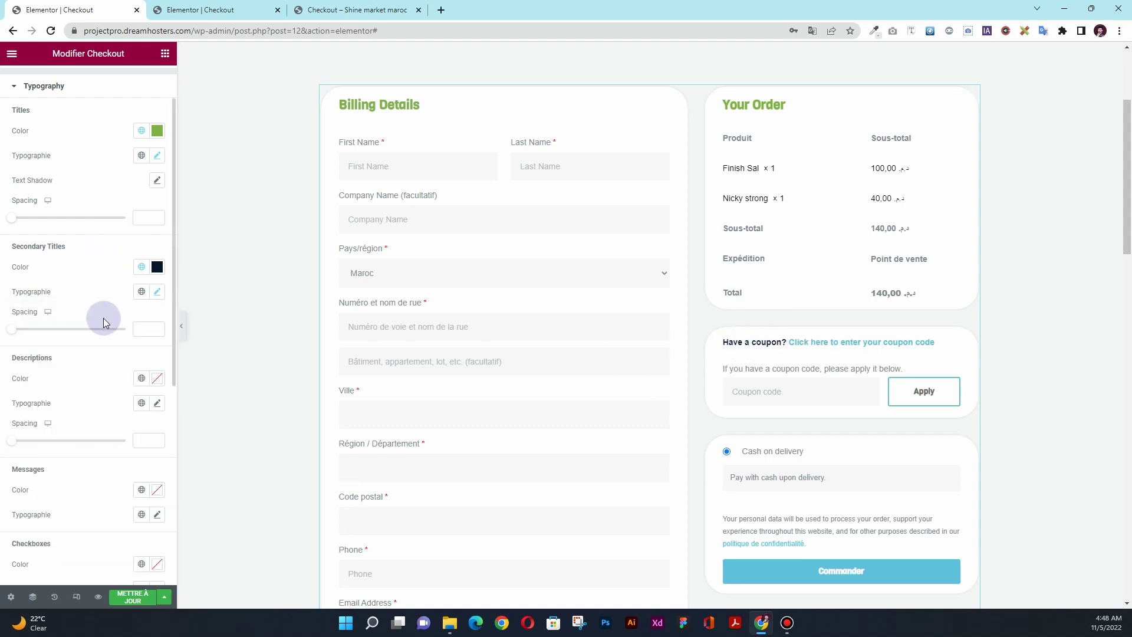
Apply the Secondary global color to the Checkout widget's descriptions.
scroll(96, 379, down, 1)
click(142, 319)
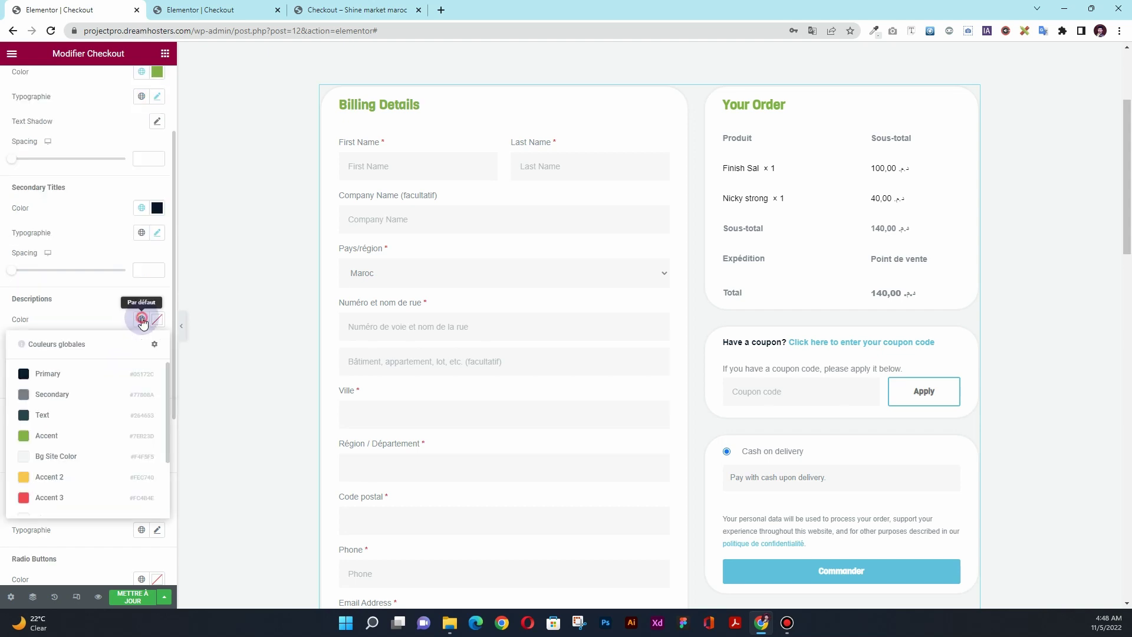
click(88, 396)
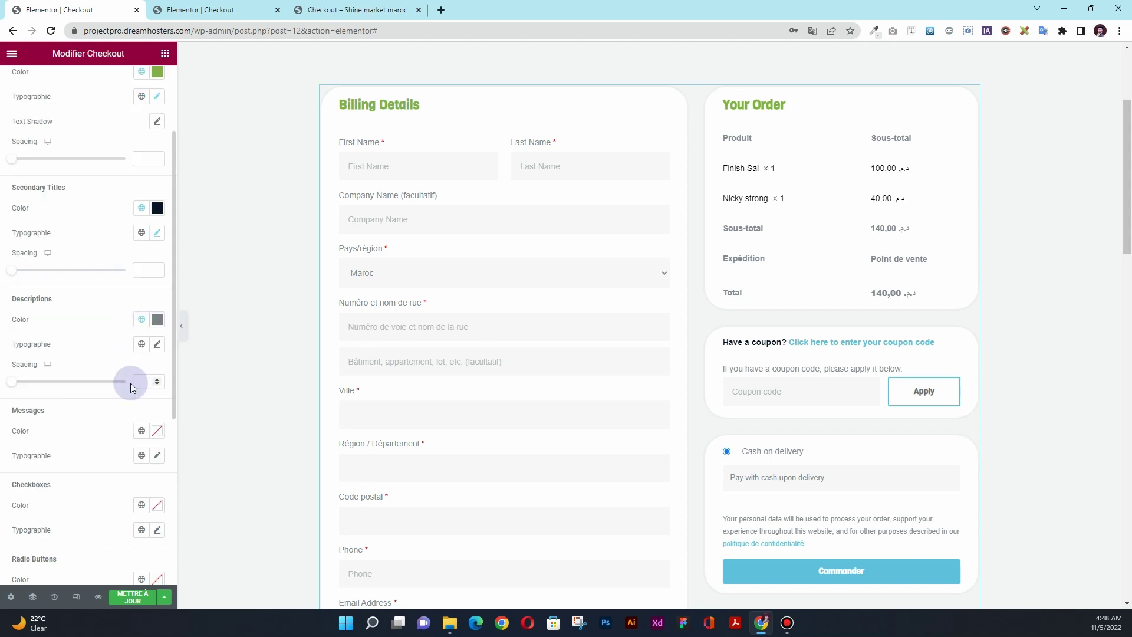
Set the checkboxes' color to the Text global color and the descriptions' font size to 16 px.
scroll(96, 399, down, 1)
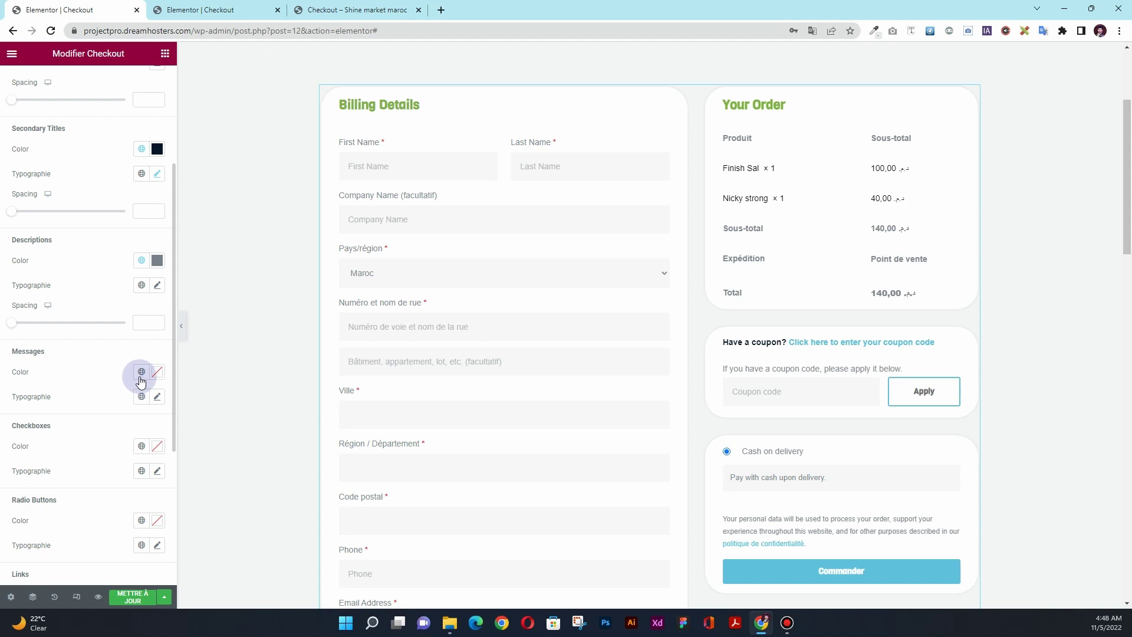
scroll(141, 381, down, 1)
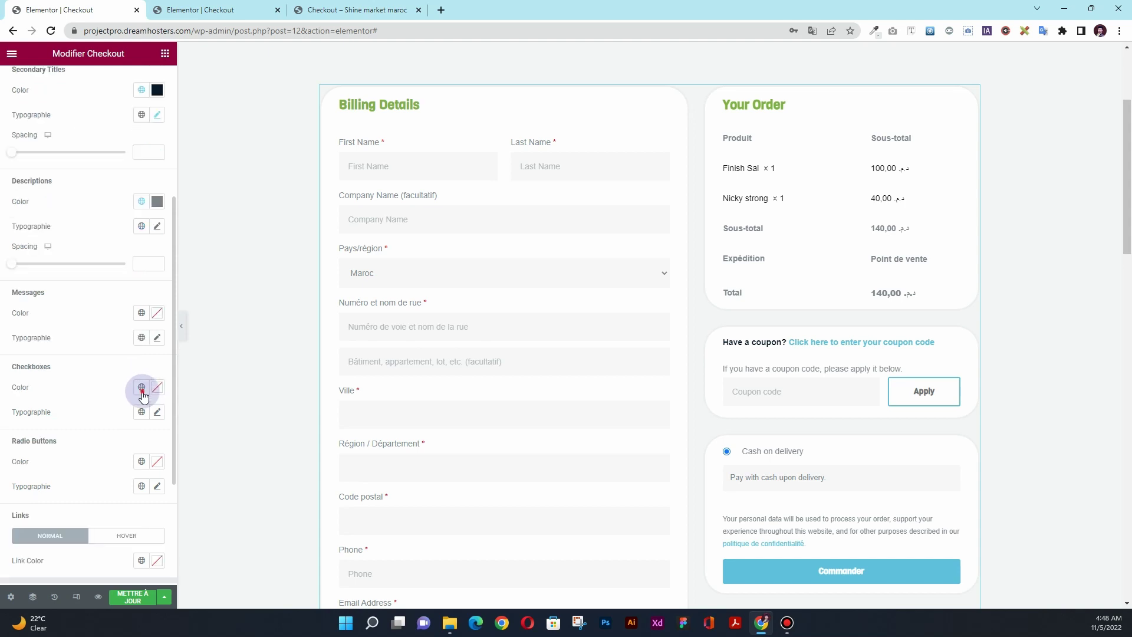
click(141, 388)
click(87, 479)
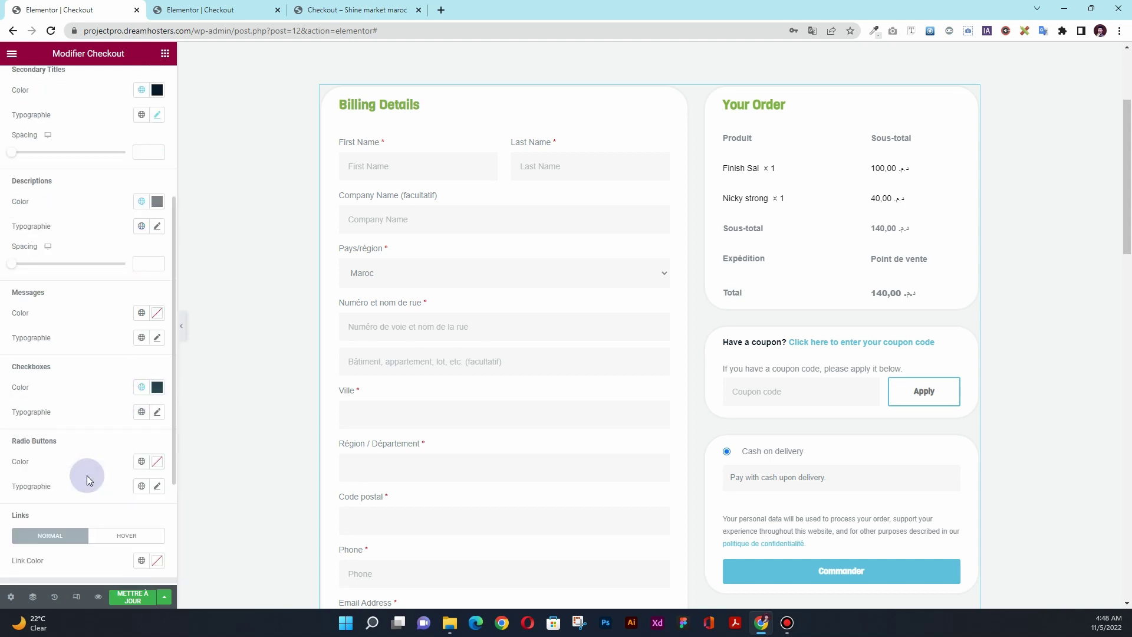
scroll(394, 404, down, 5)
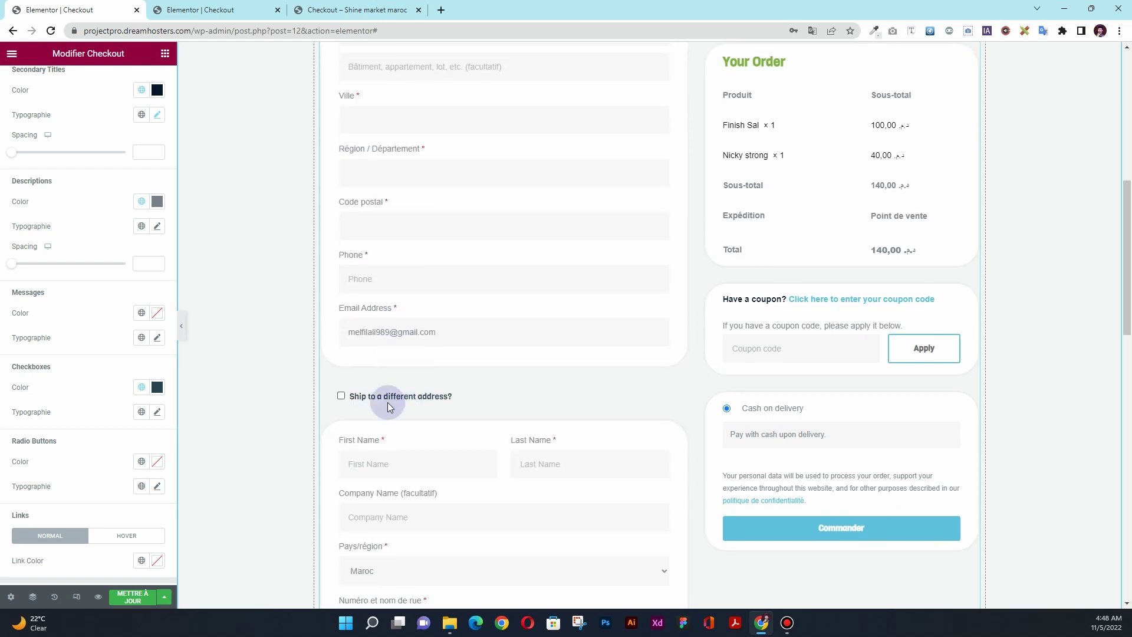
click(157, 226)
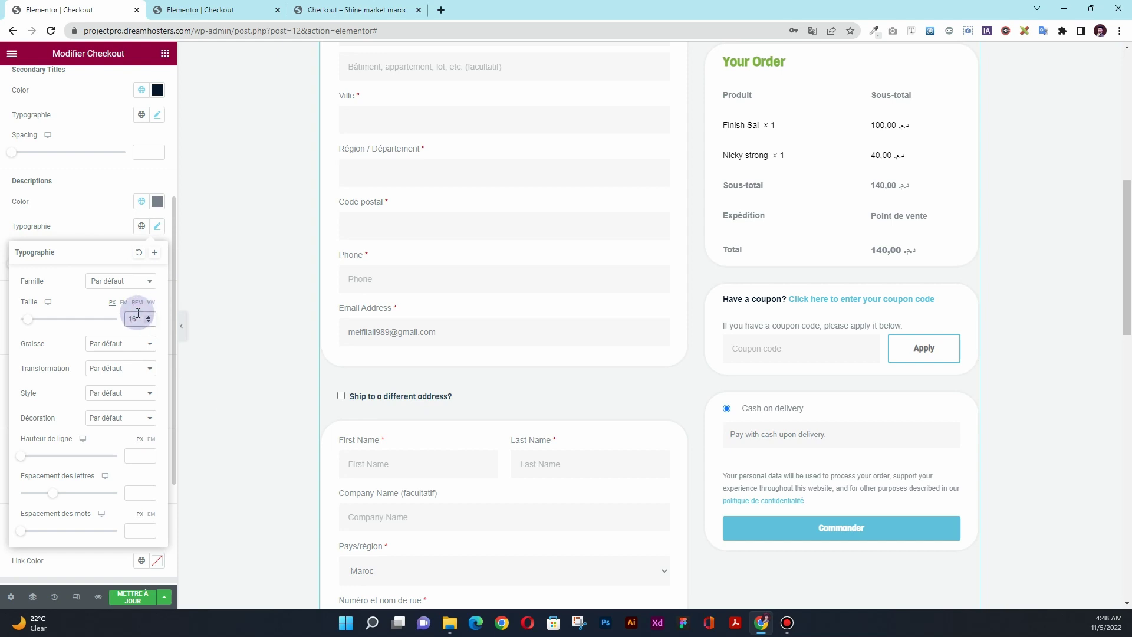
click(117, 209)
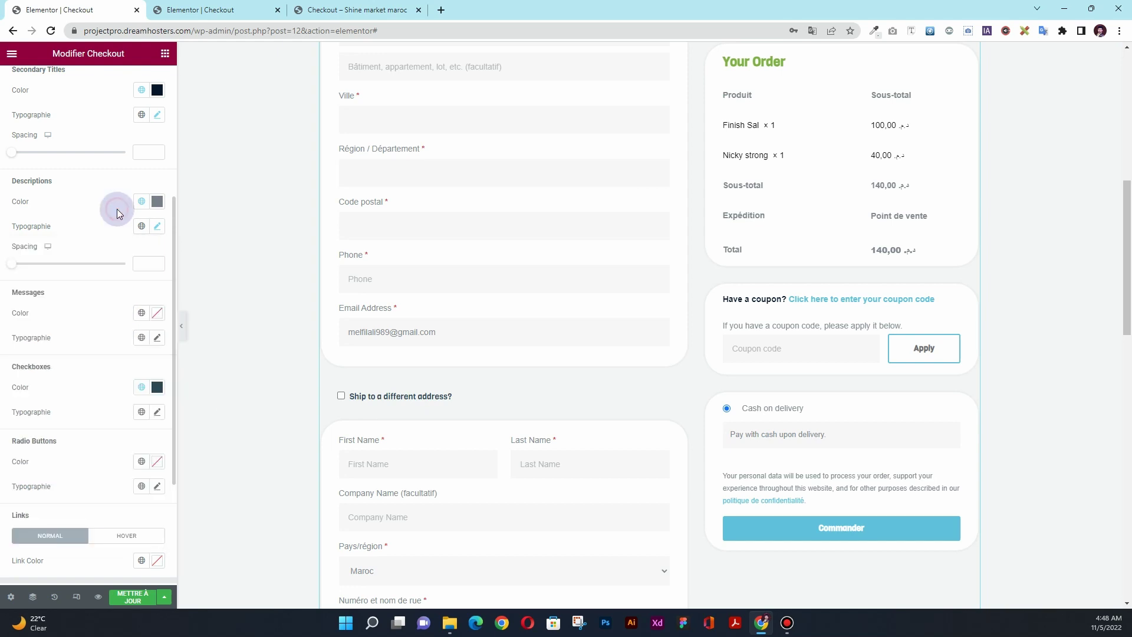
Apply the Text global color to the Checkout widget's messages.
scroll(127, 309, down, 1)
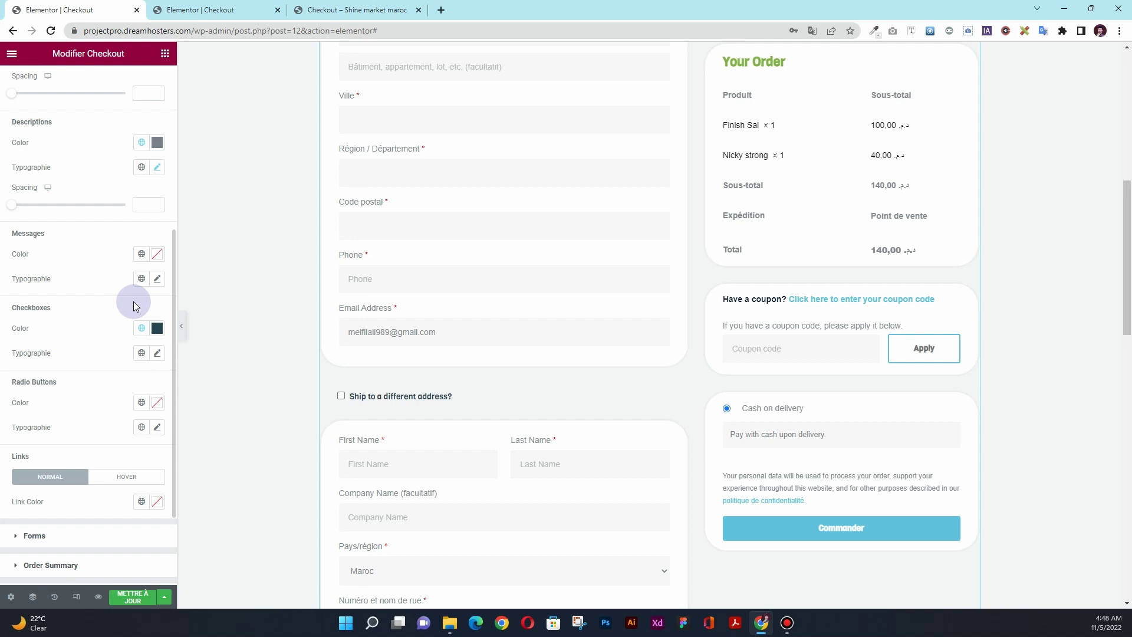
click(156, 254)
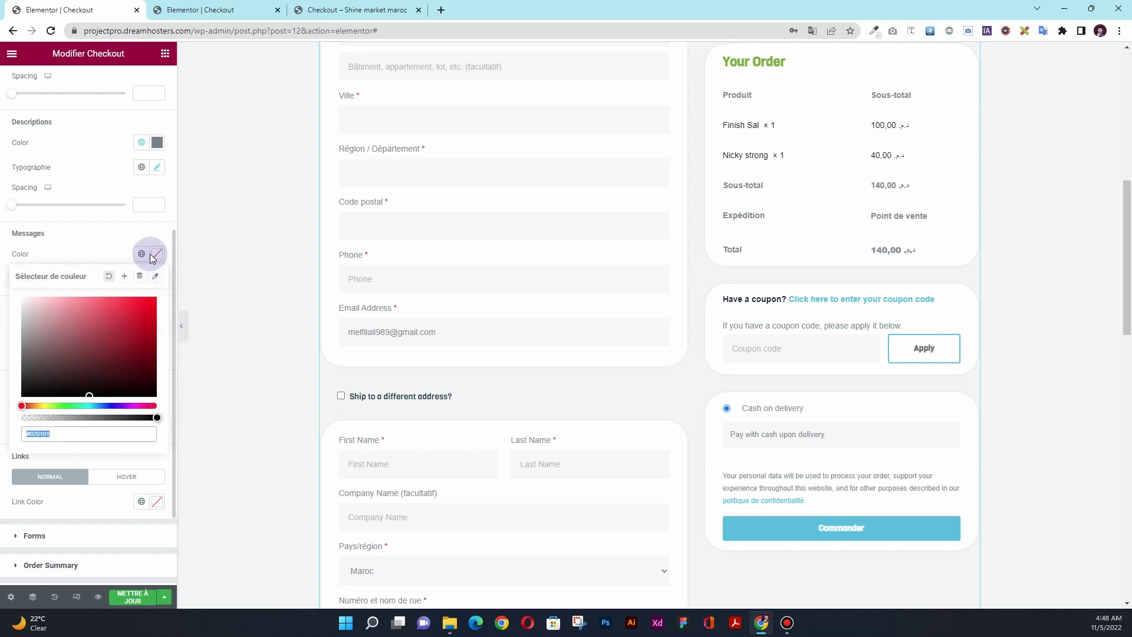
click(141, 253)
click(86, 349)
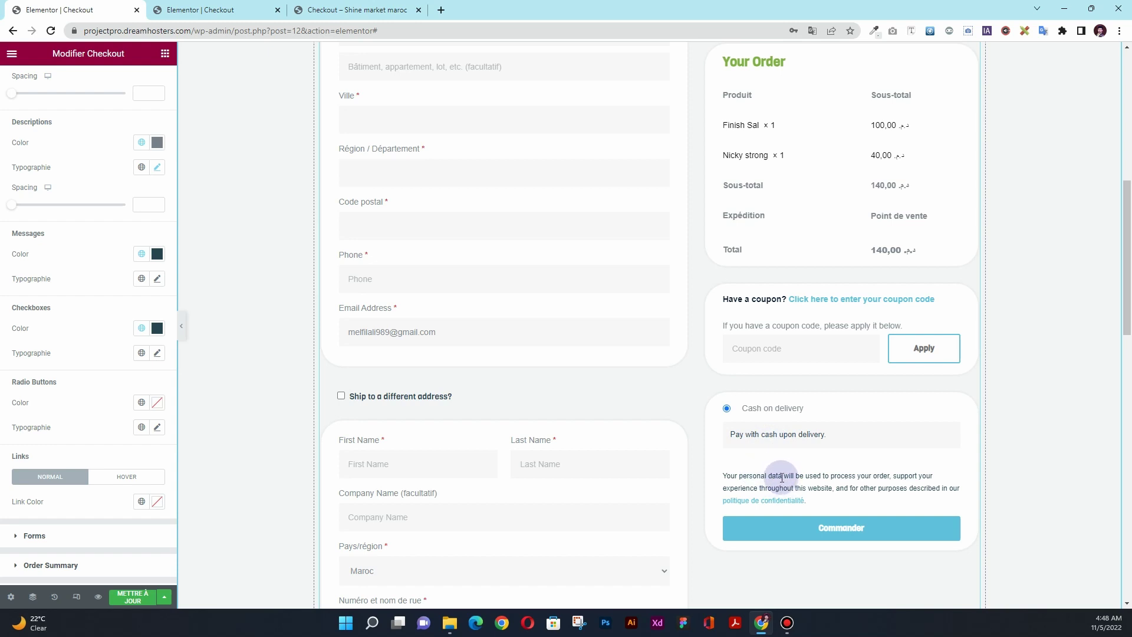
Set the messages' font size to 16 px and their line height to 1.3 em.
click(157, 278)
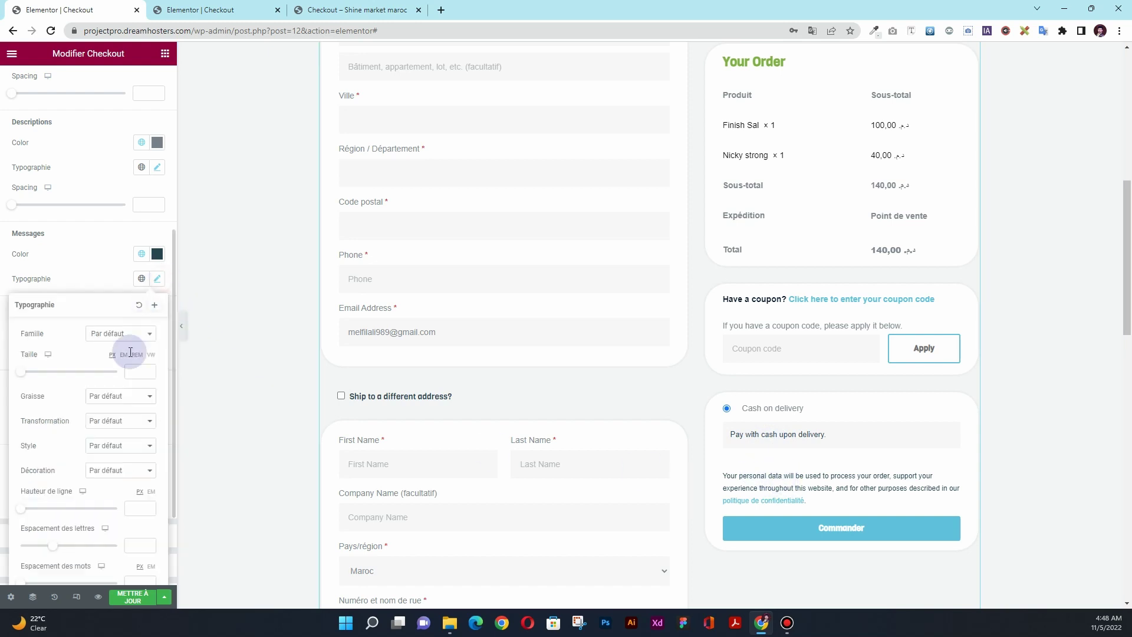
click(130, 371)
text(16)
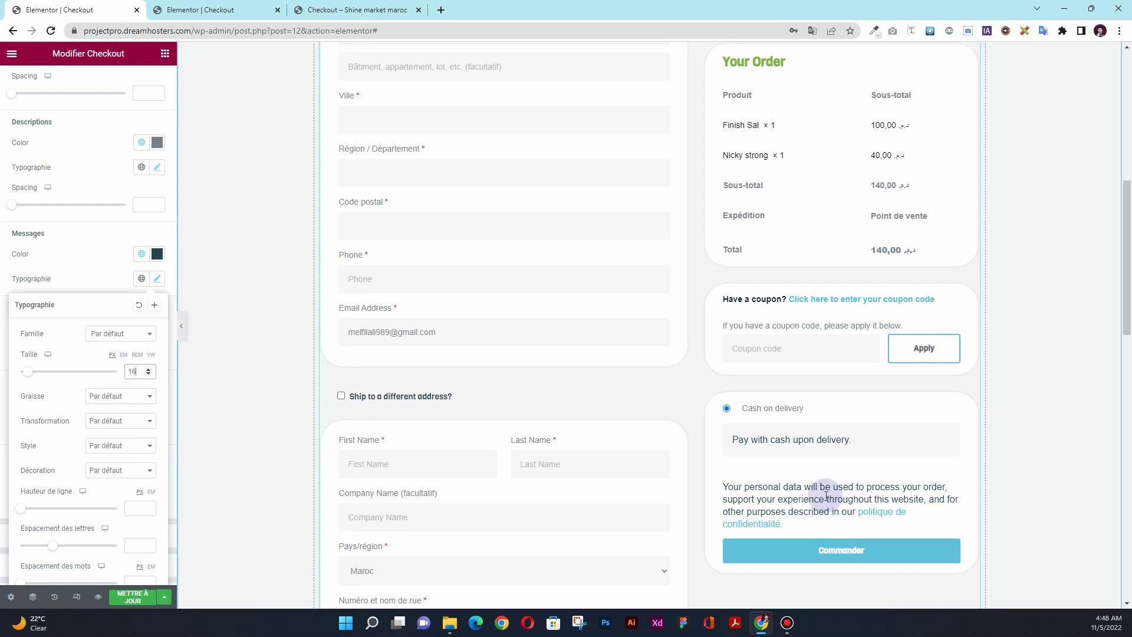
click(136, 507)
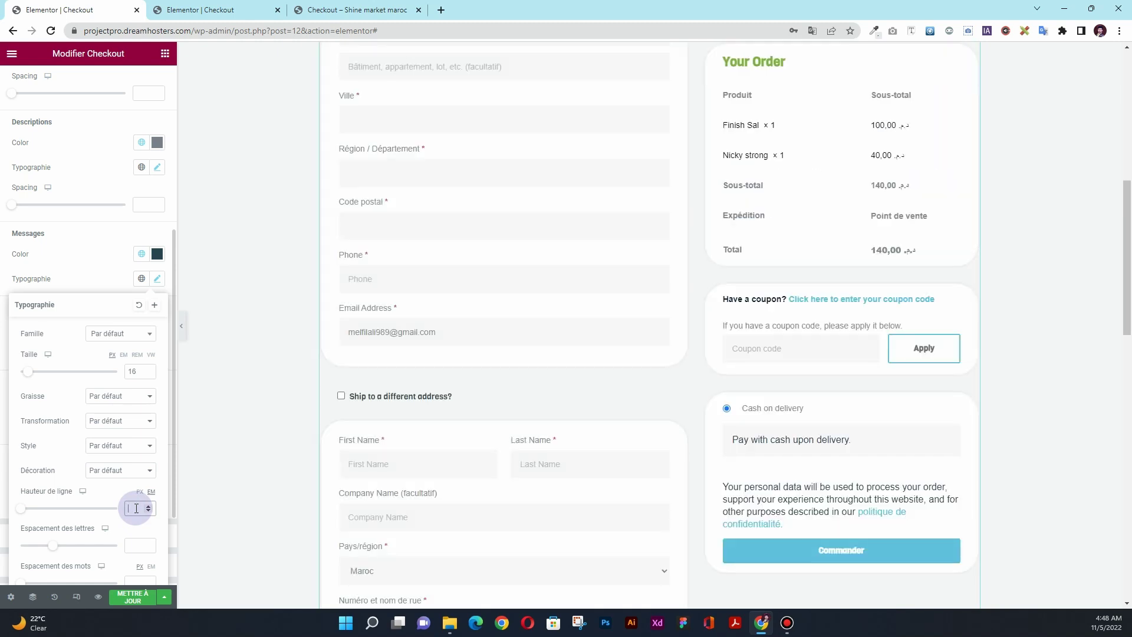
text(1.3)
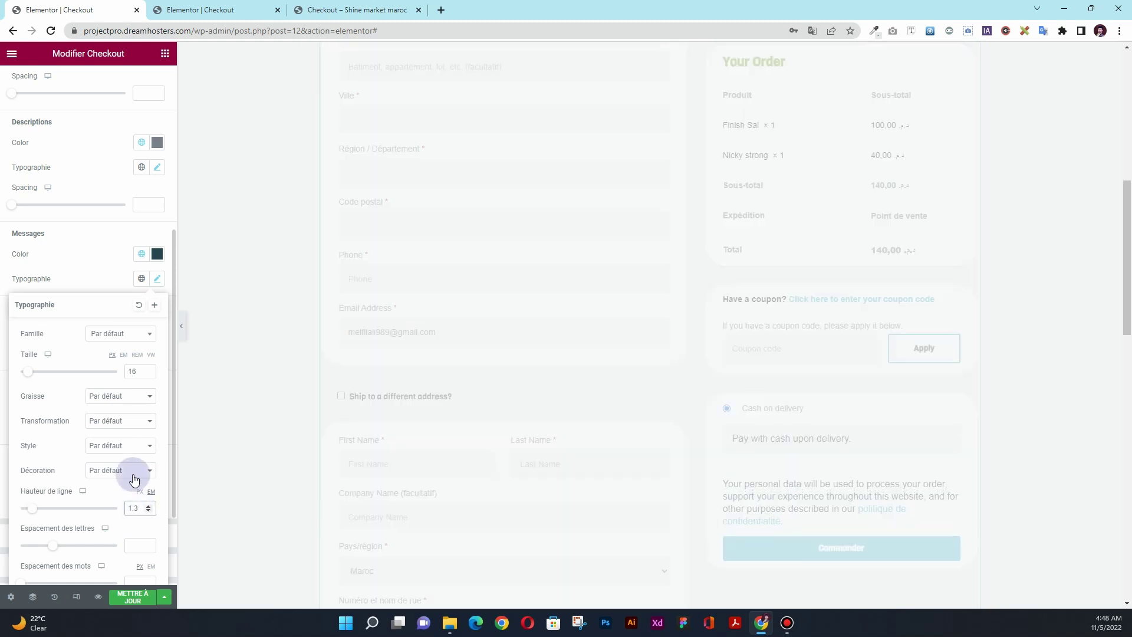
click(85, 277)
click(789, 494)
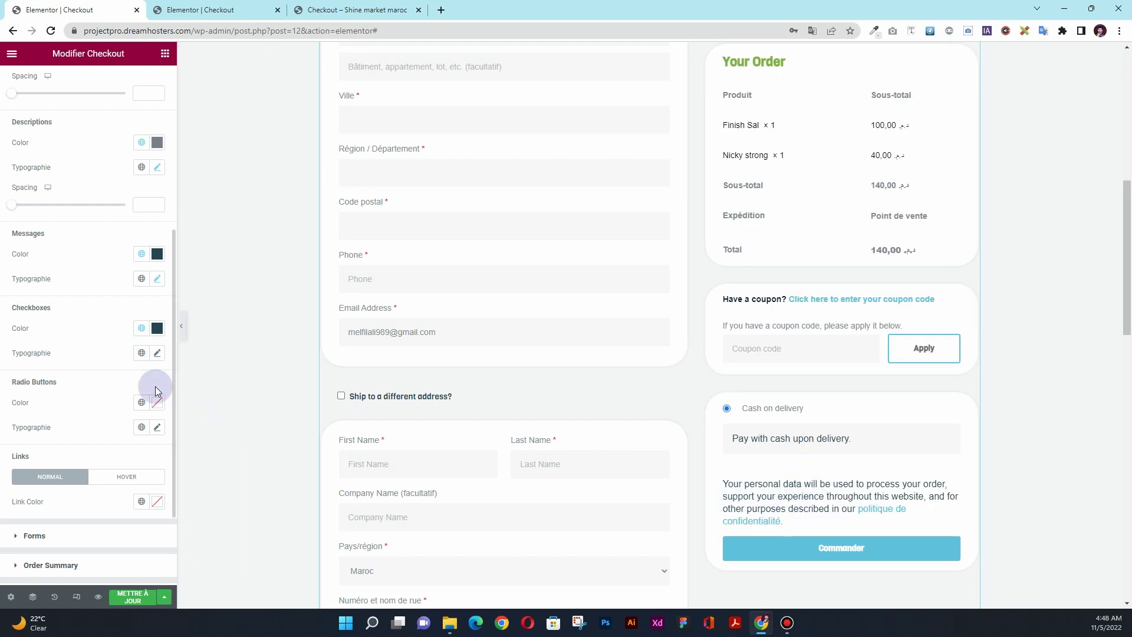
Reduce the messages' font size slightly below 16 px.
click(157, 271)
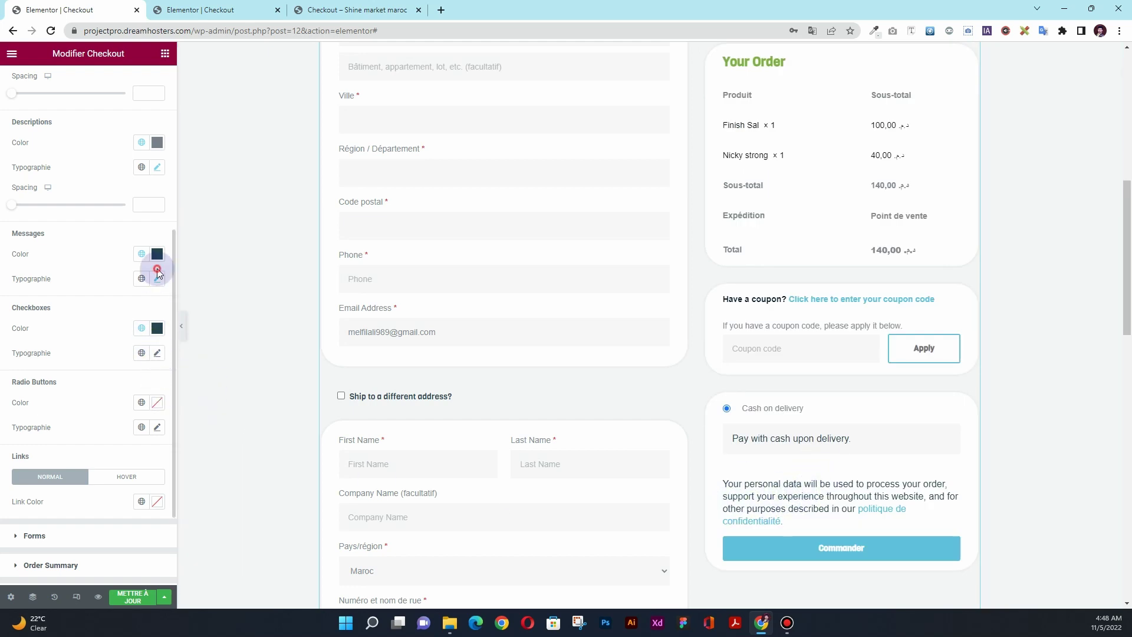
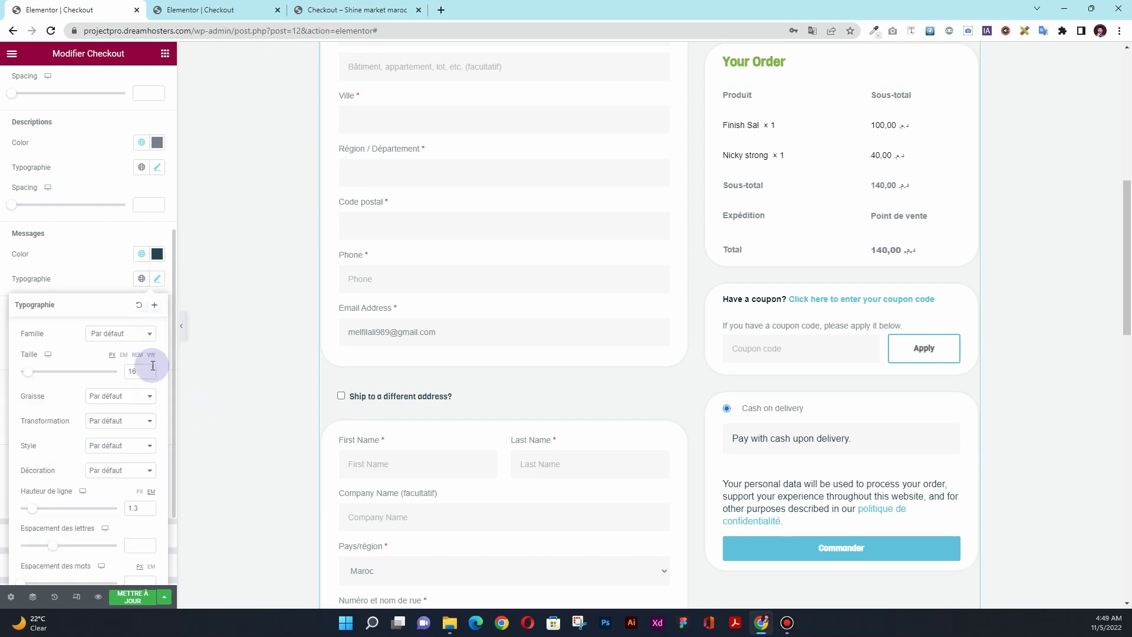
click(118, 277)
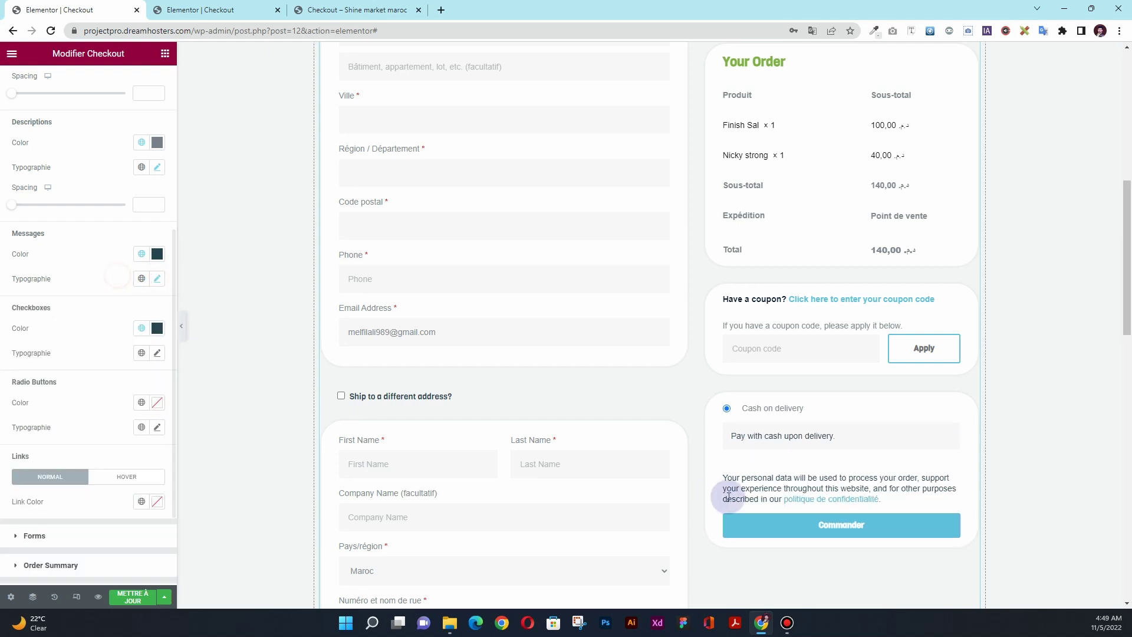
Set the font size of the Checkout widget's radio button labels to 16 px.
scroll(93, 354, down, 1)
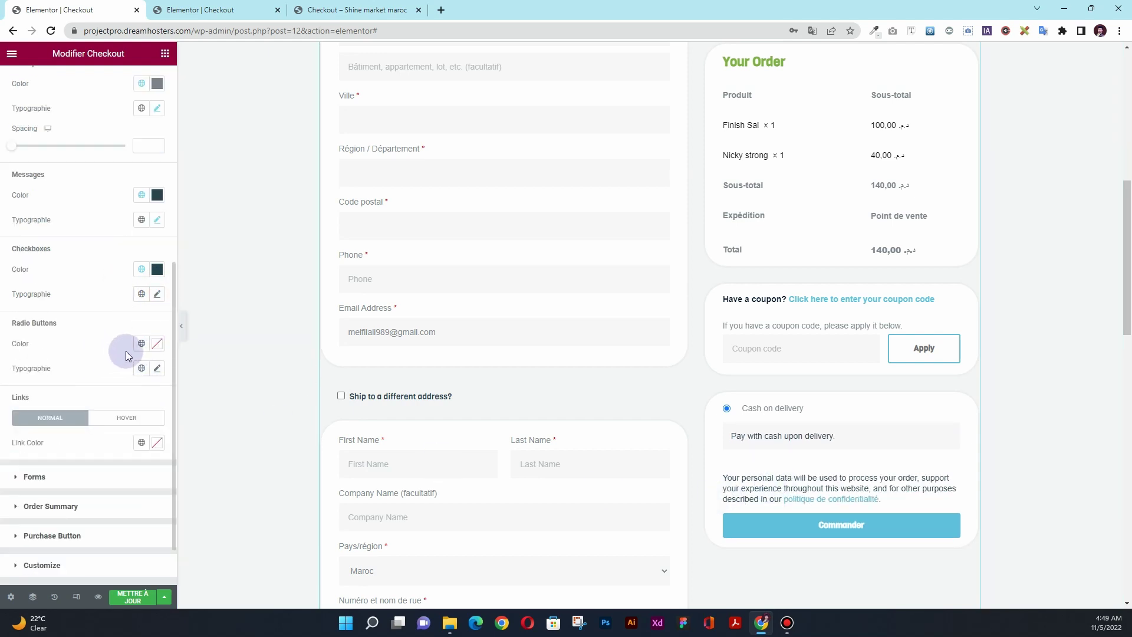
scroll(421, 332, up, 2)
scroll(420, 329, up, 2)
scroll(436, 354, down, 2)
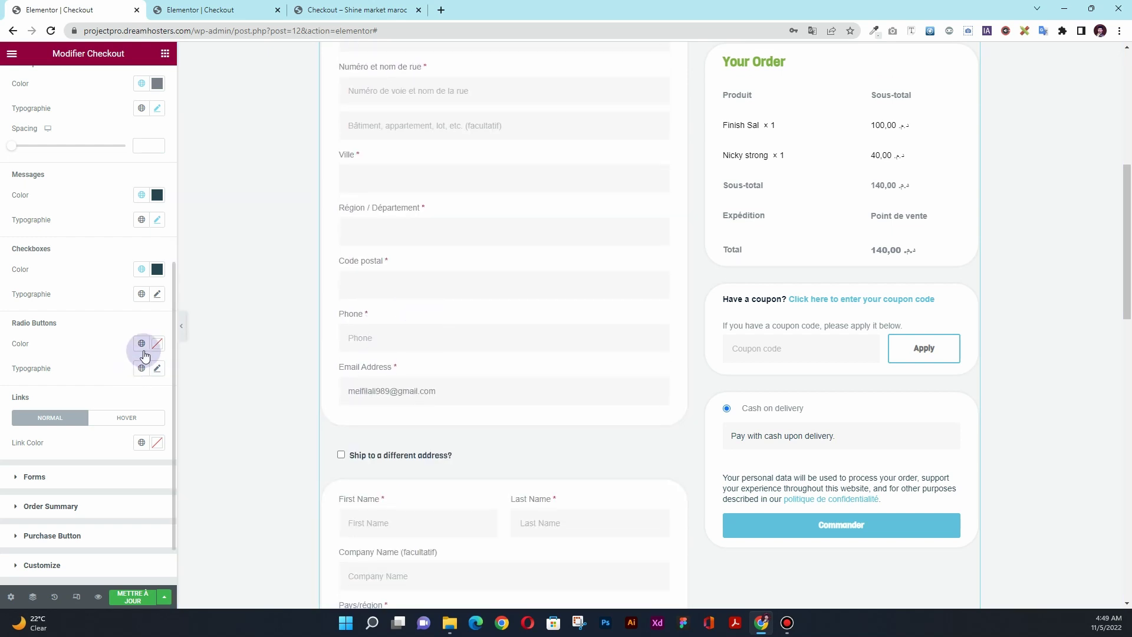
click(158, 369)
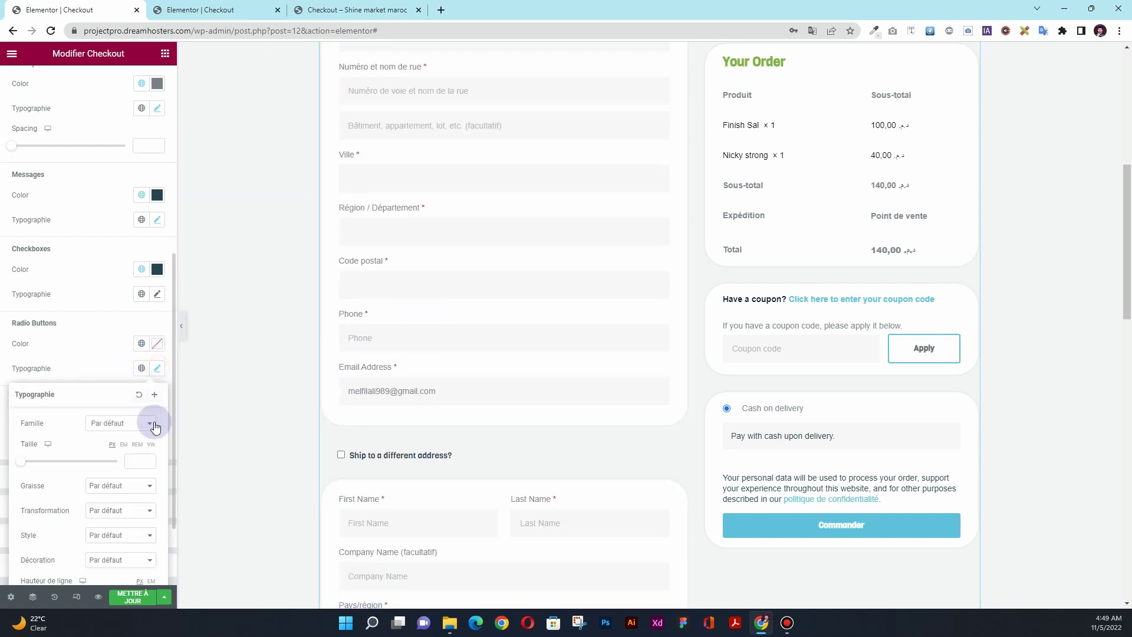
click(137, 459)
text(16)
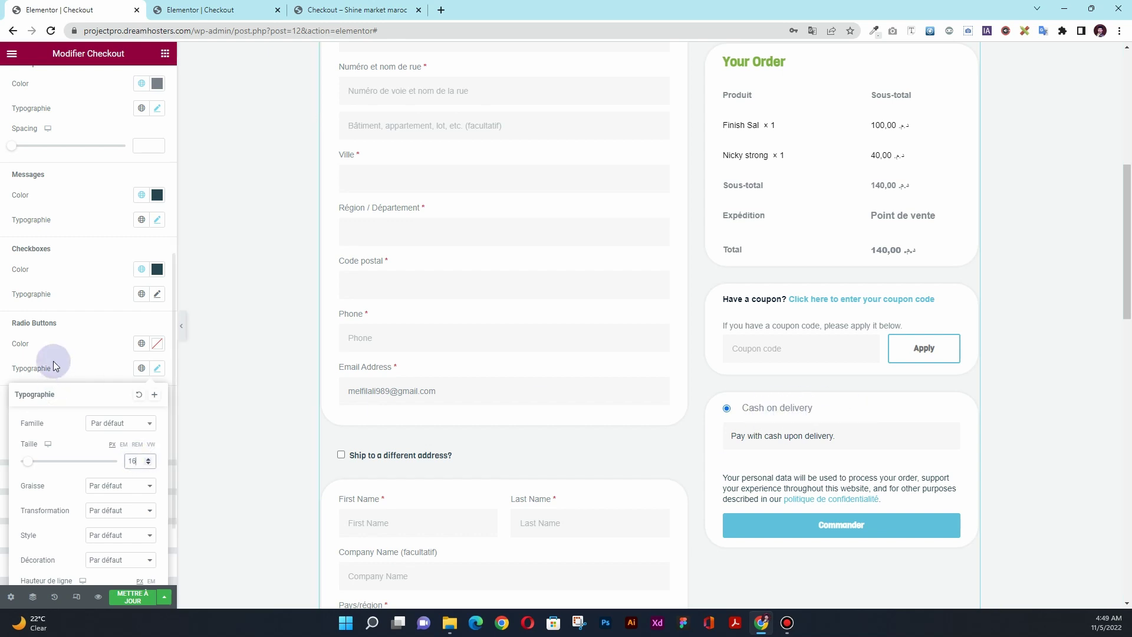
Apply the Primary global color to the Checkout widget's radio button labels.
click(142, 343)
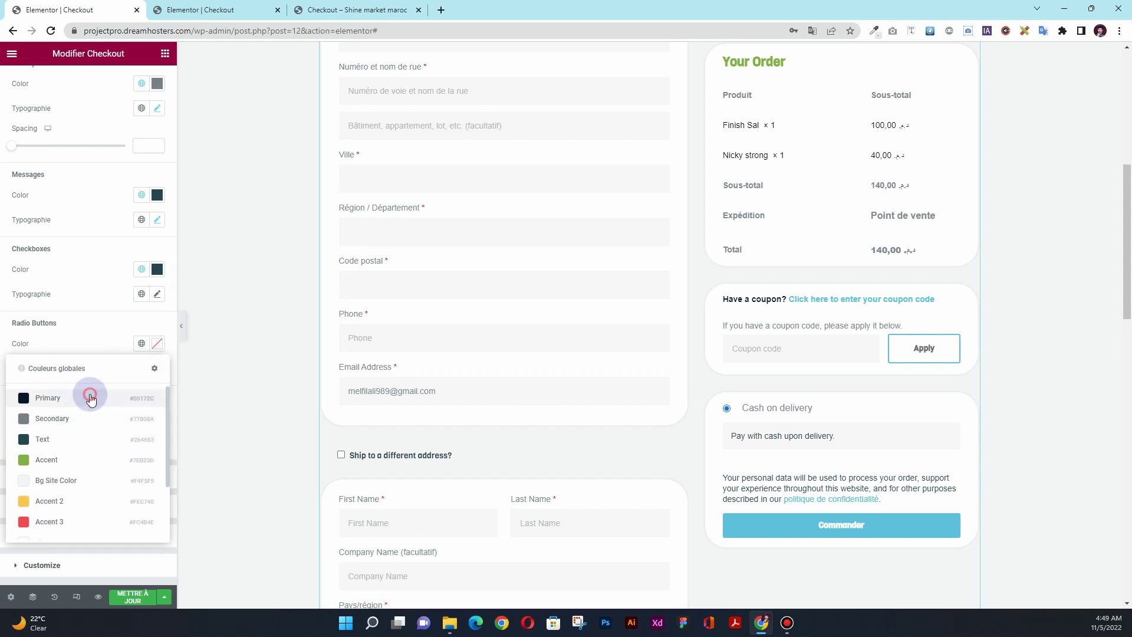
click(86, 398)
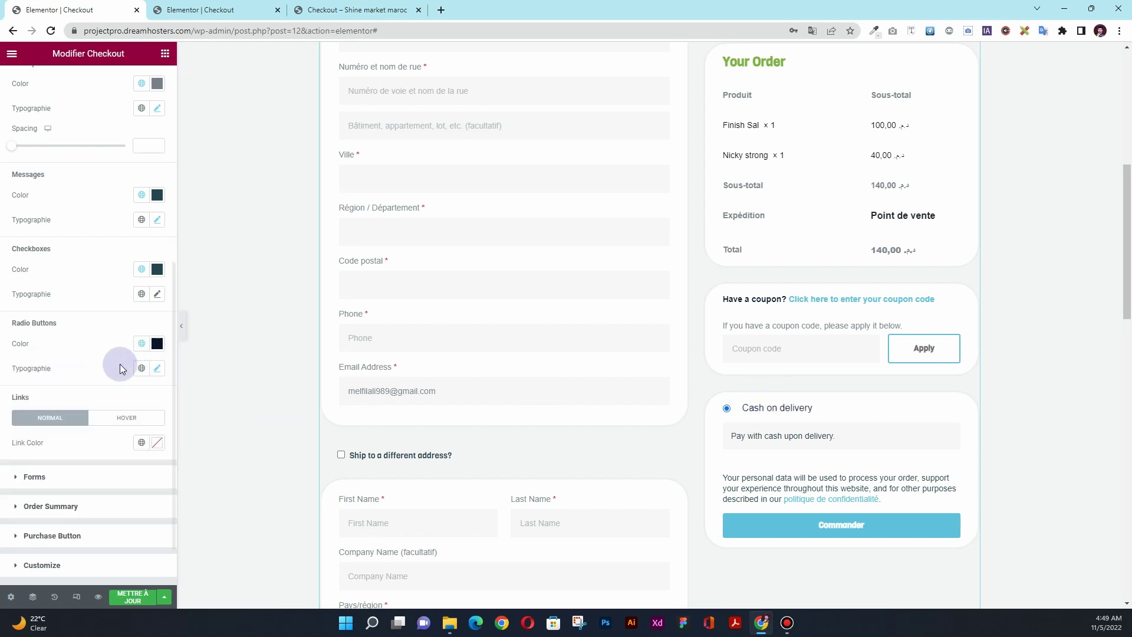
Color the Checkout widget's links with the Accent 3 global color normally and Accent 2 on hover.
scroll(113, 384, down, 1)
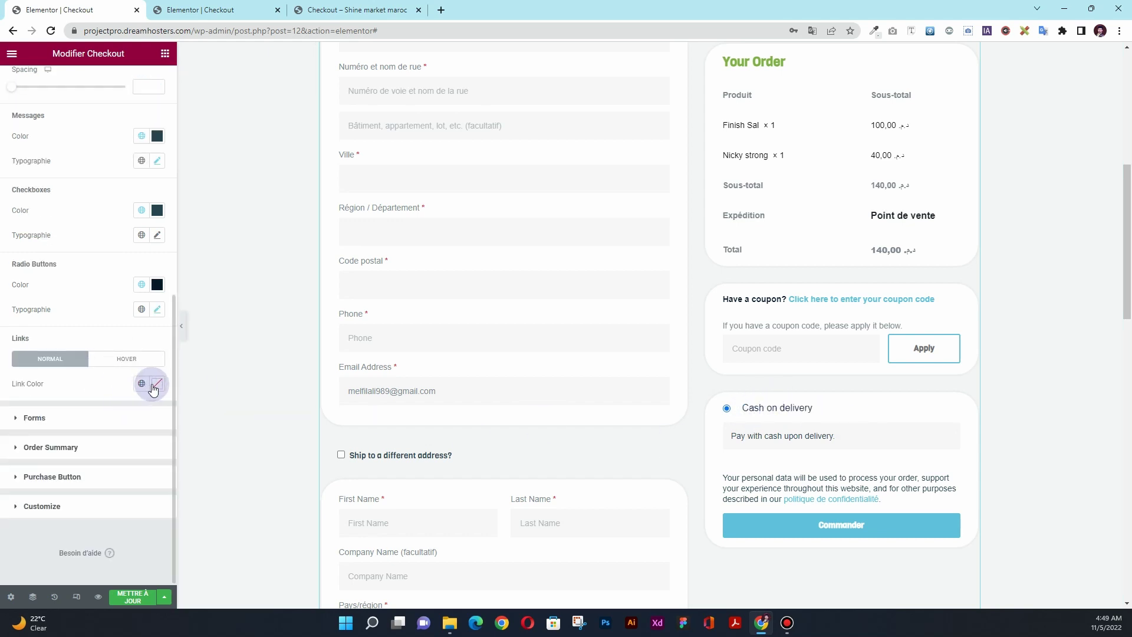
click(140, 383)
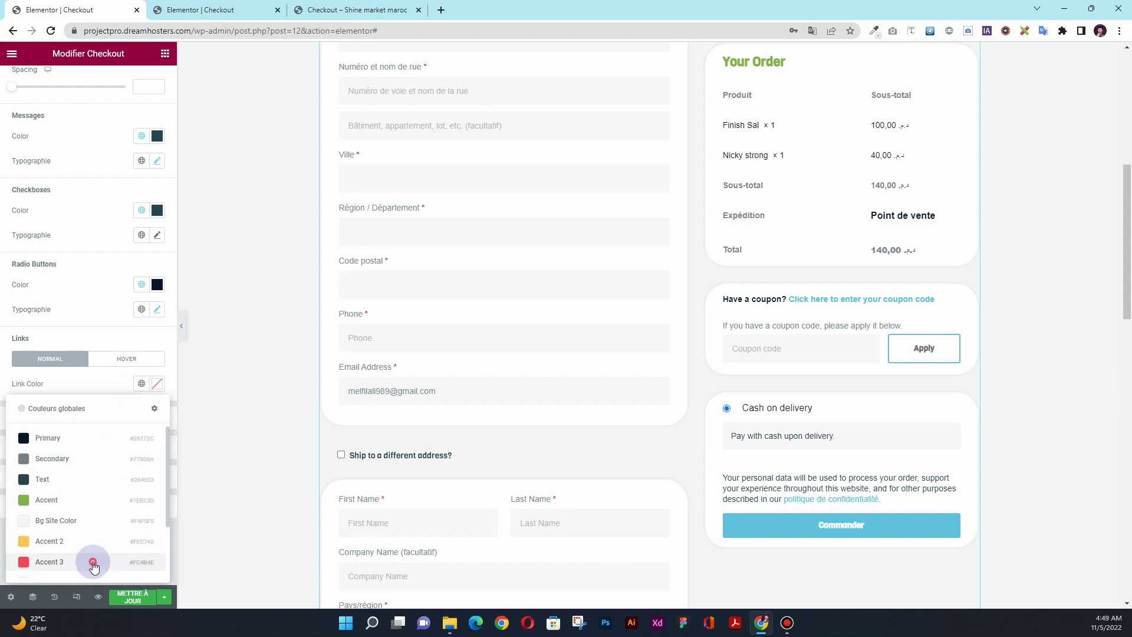
click(93, 562)
click(126, 358)
click(140, 384)
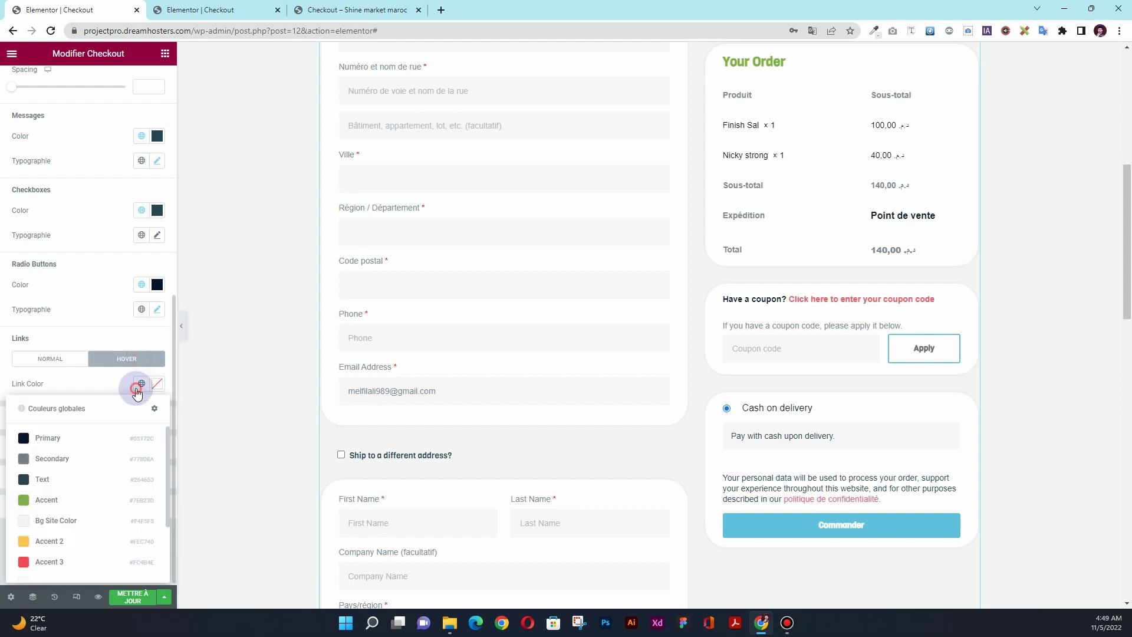
click(94, 540)
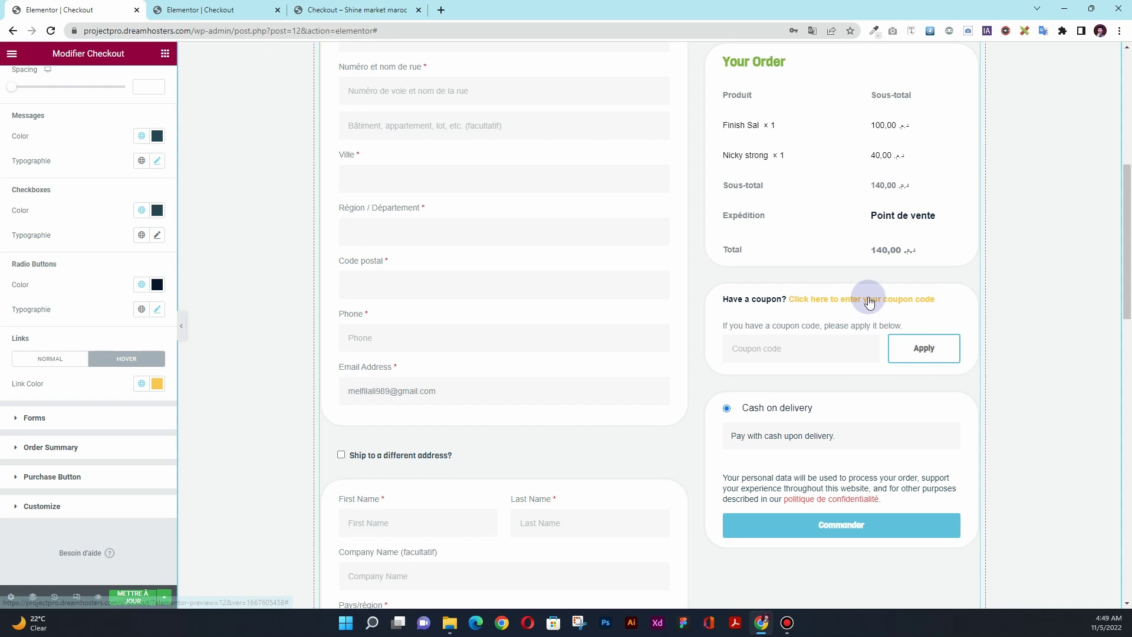
Set the rows gap of the Checkout forms to 10.
click(72, 420)
scroll(472, 357, up, 3)
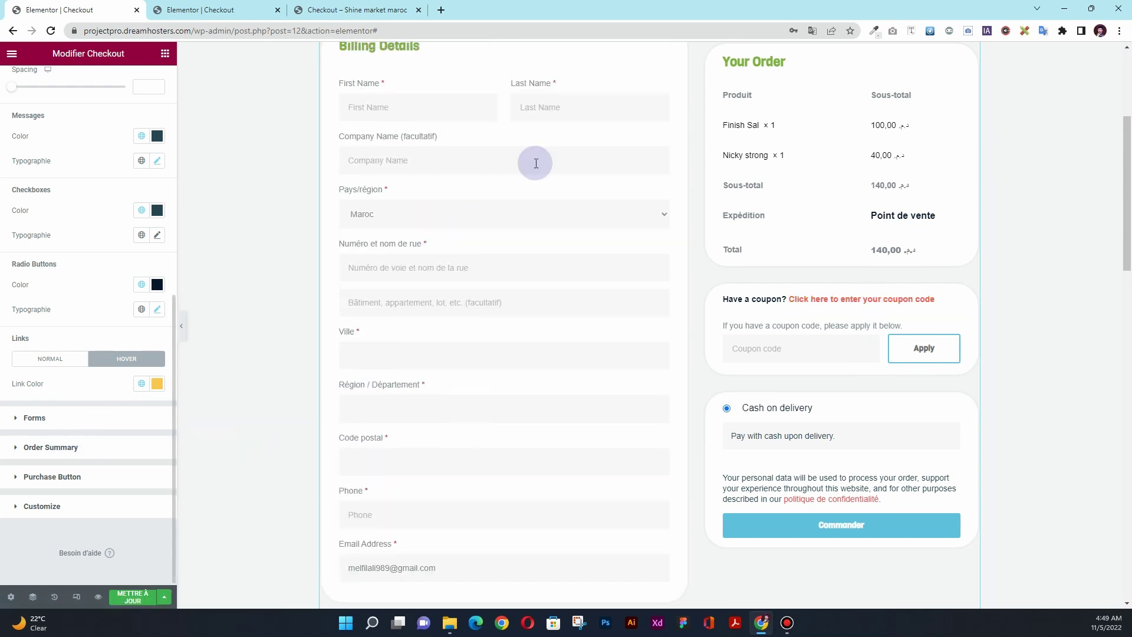
click(13, 252)
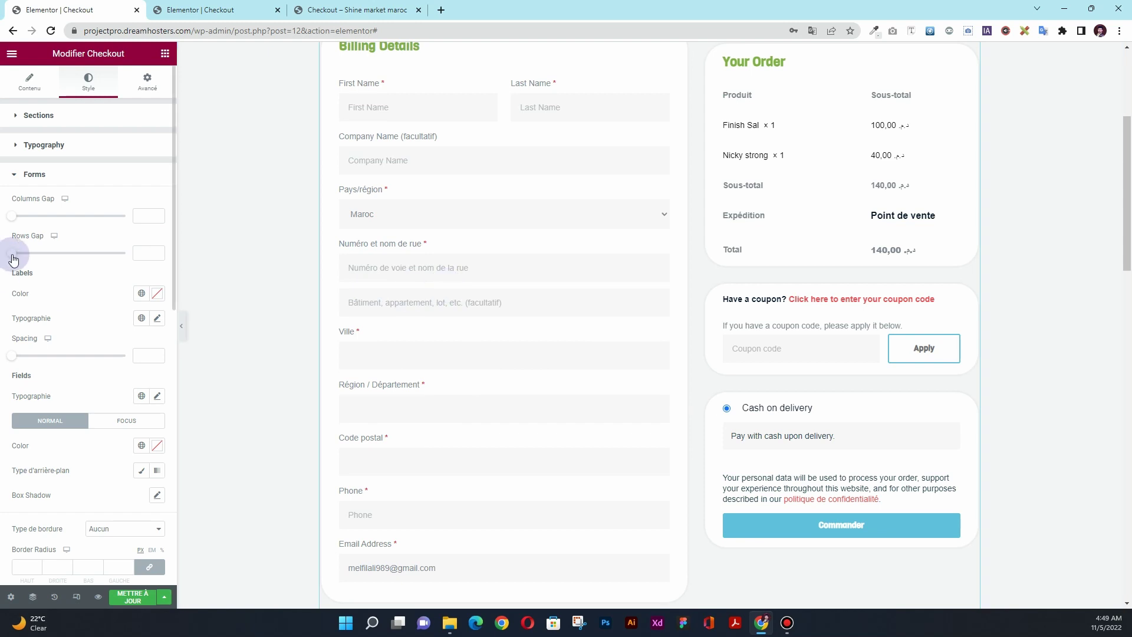
mouse_move(24, 259)
mouse_down()
mouse_move(52, 258)
mouse_move(31, 258)
mouse_up()
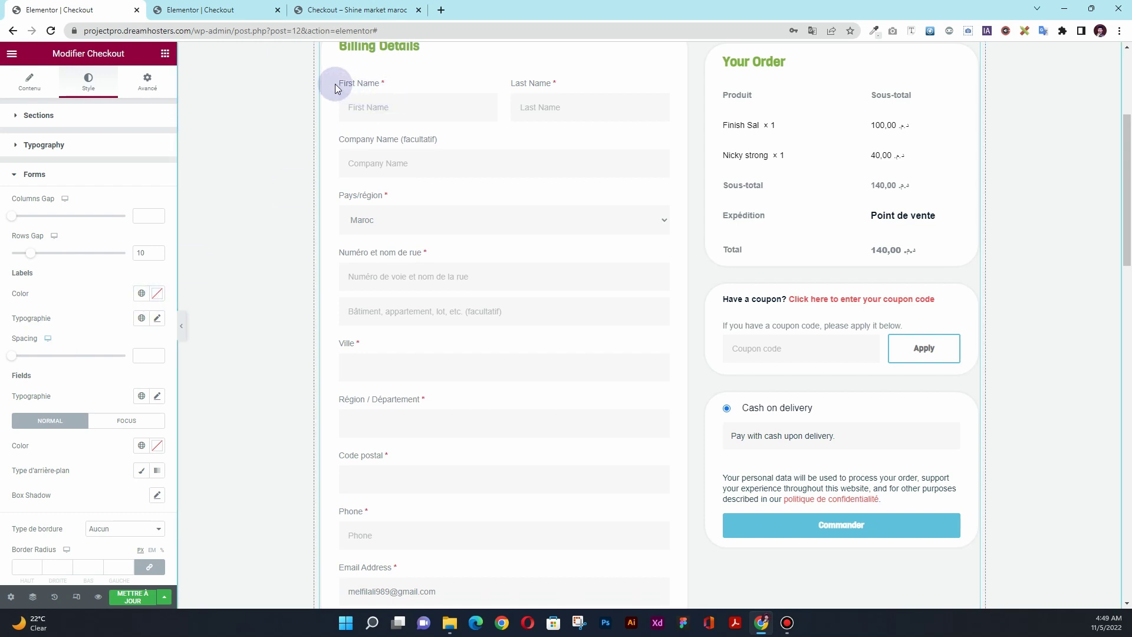
Apply the Primary global color to the form labels and set their font size to 14 px.
click(141, 293)
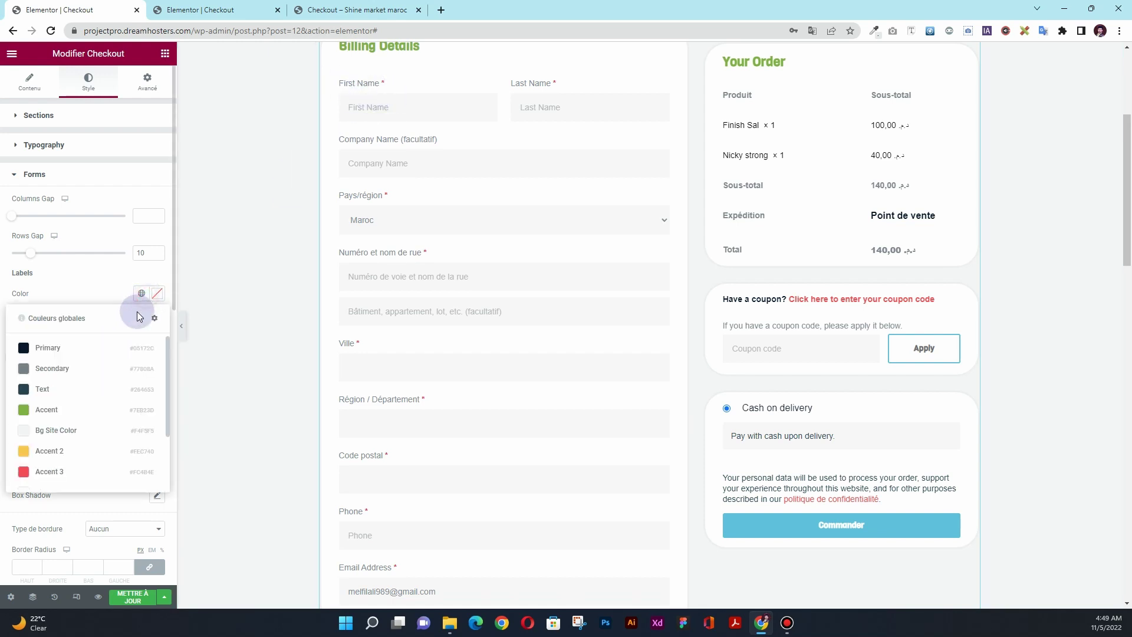
click(93, 348)
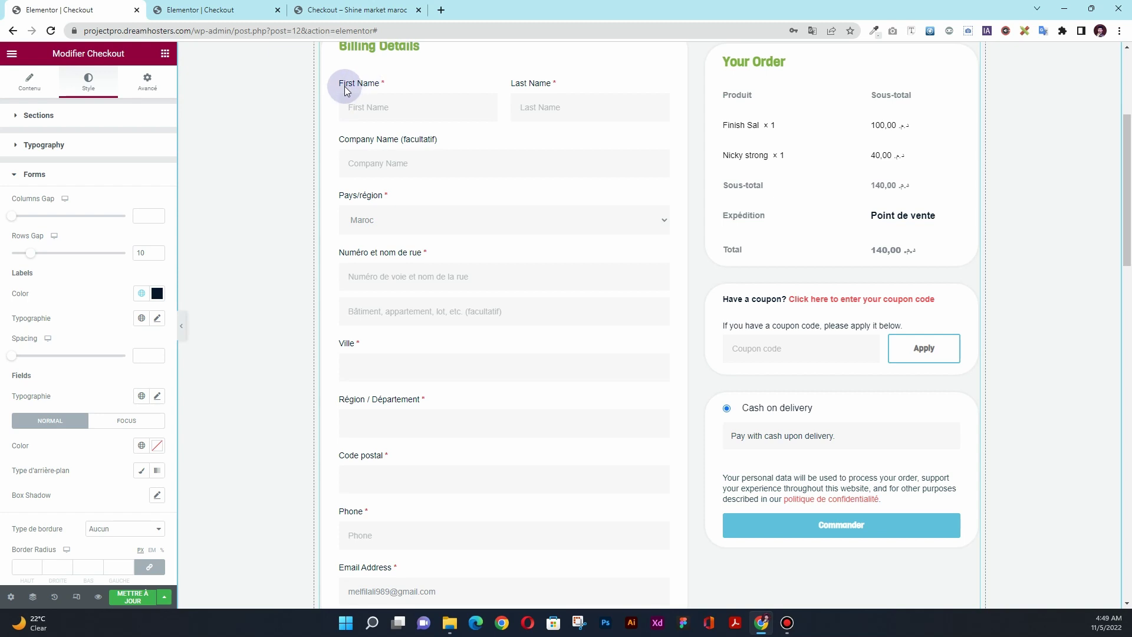
click(156, 321)
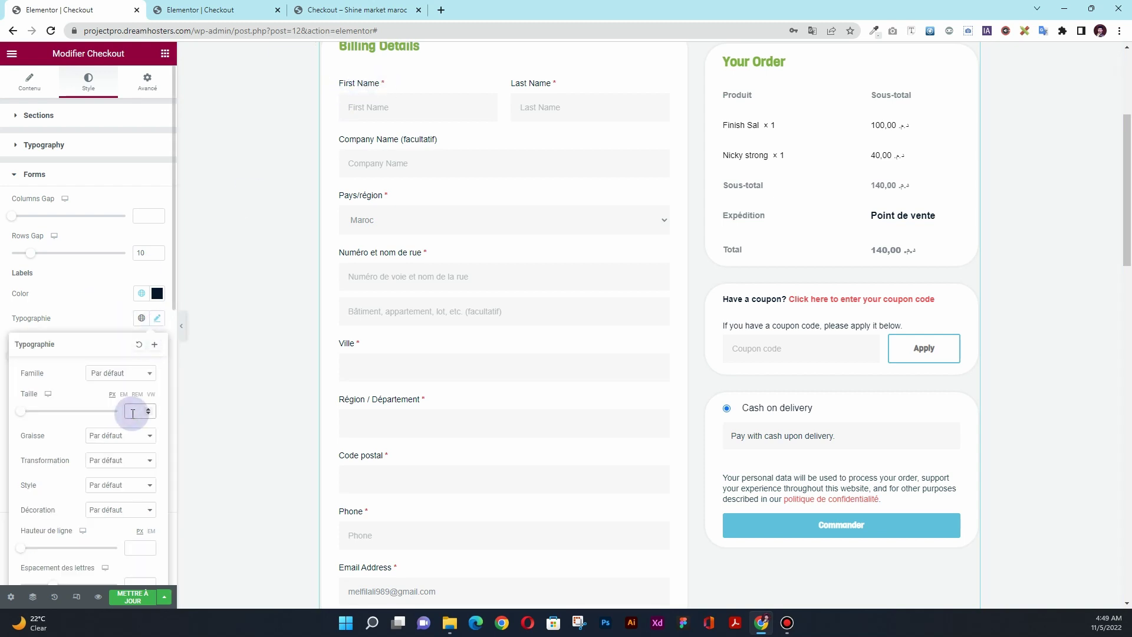
click(133, 413)
text(16)
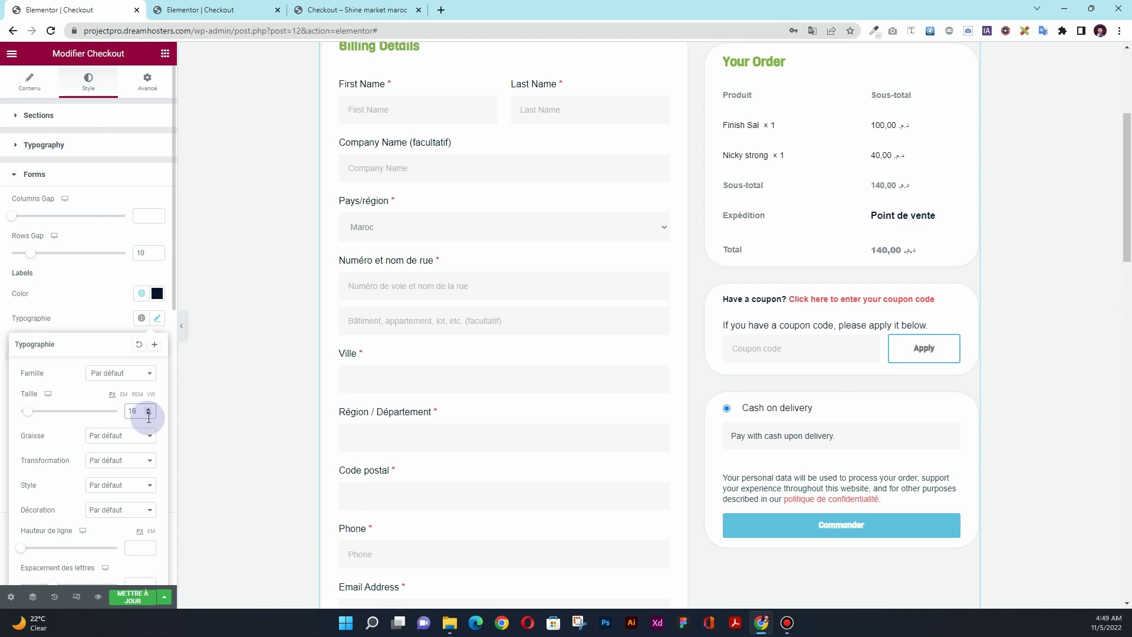
click(148, 414)
click(108, 294)
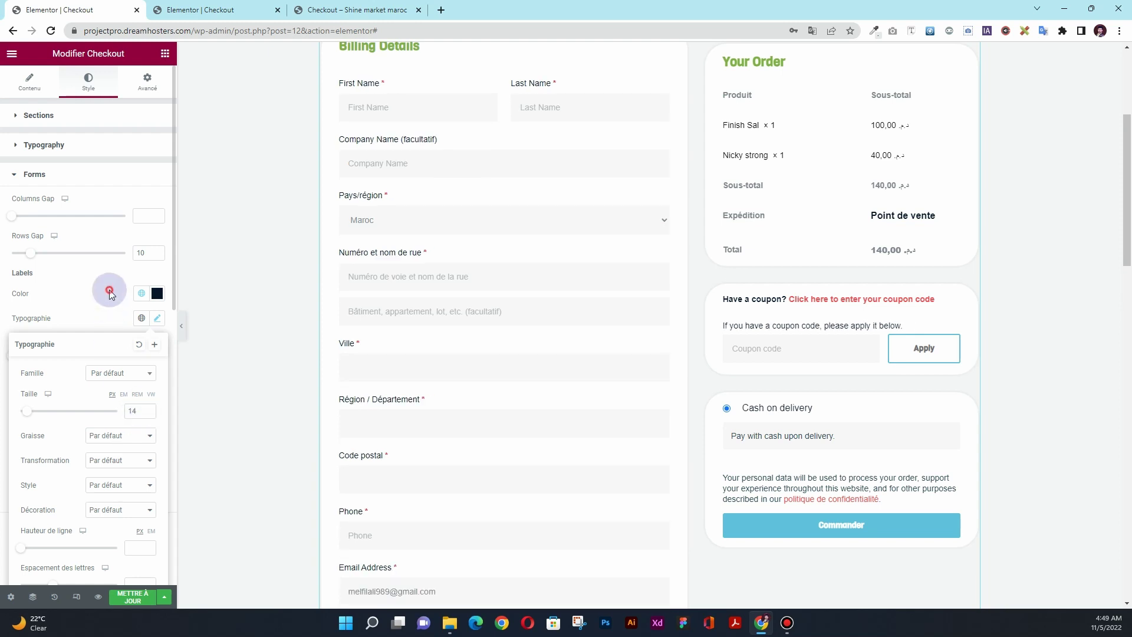
Set the form fields' font size to 14 px and raise it slightly above that.
scroll(131, 371, down, 1)
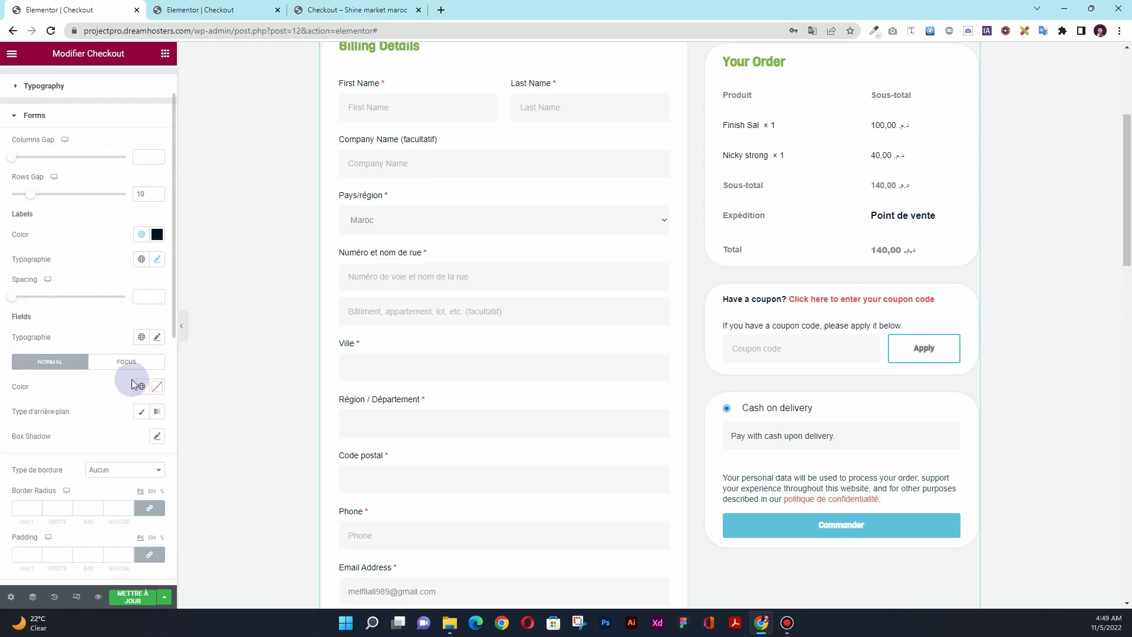
click(157, 339)
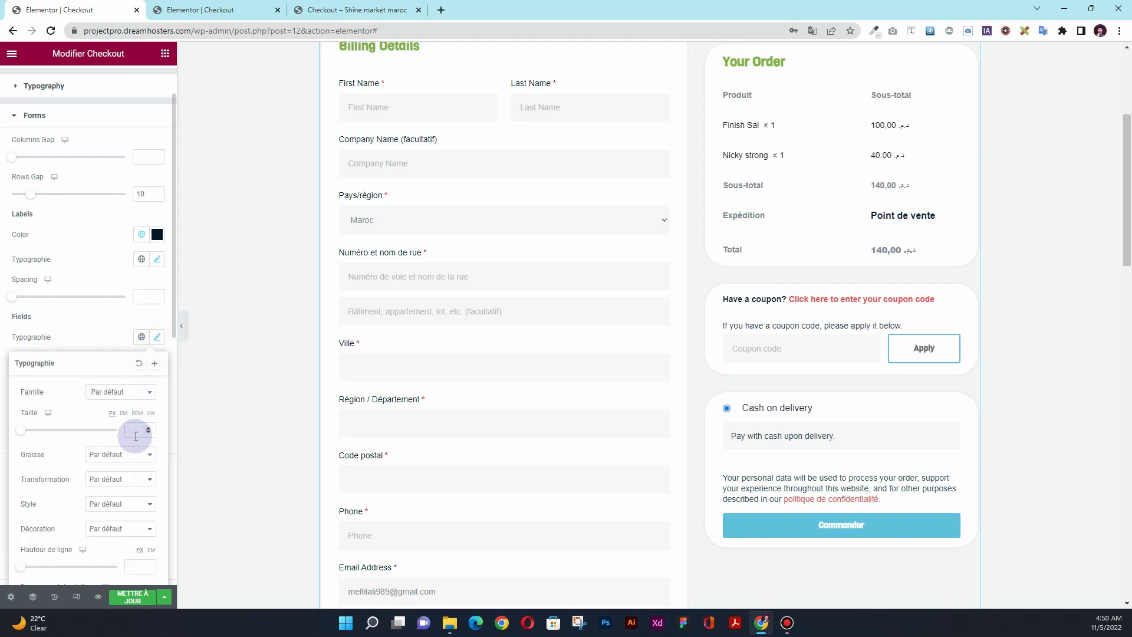
text(14)
click(150, 429)
click(76, 319)
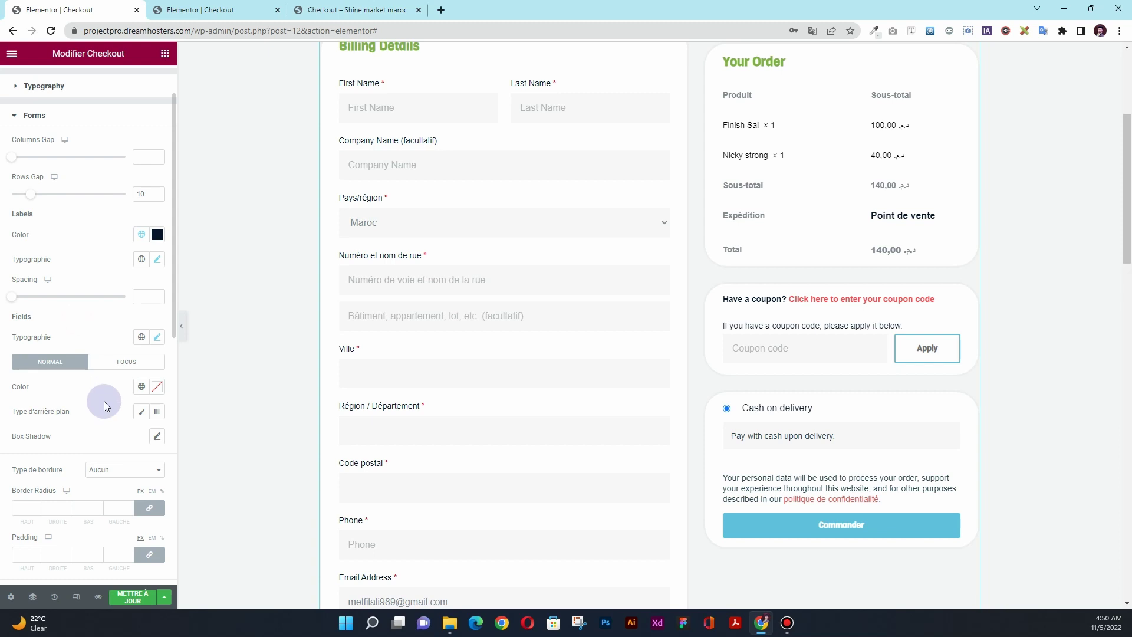
Apply the Secondary global color to the text of the form fields.
scroll(104, 401, down, 1)
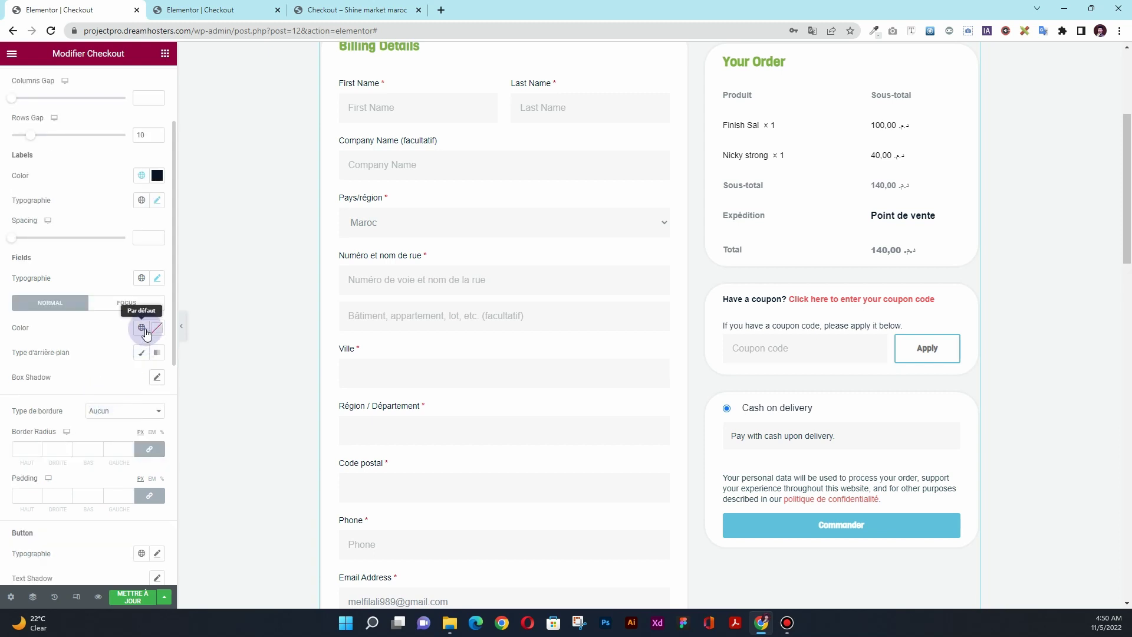
click(143, 328)
click(101, 403)
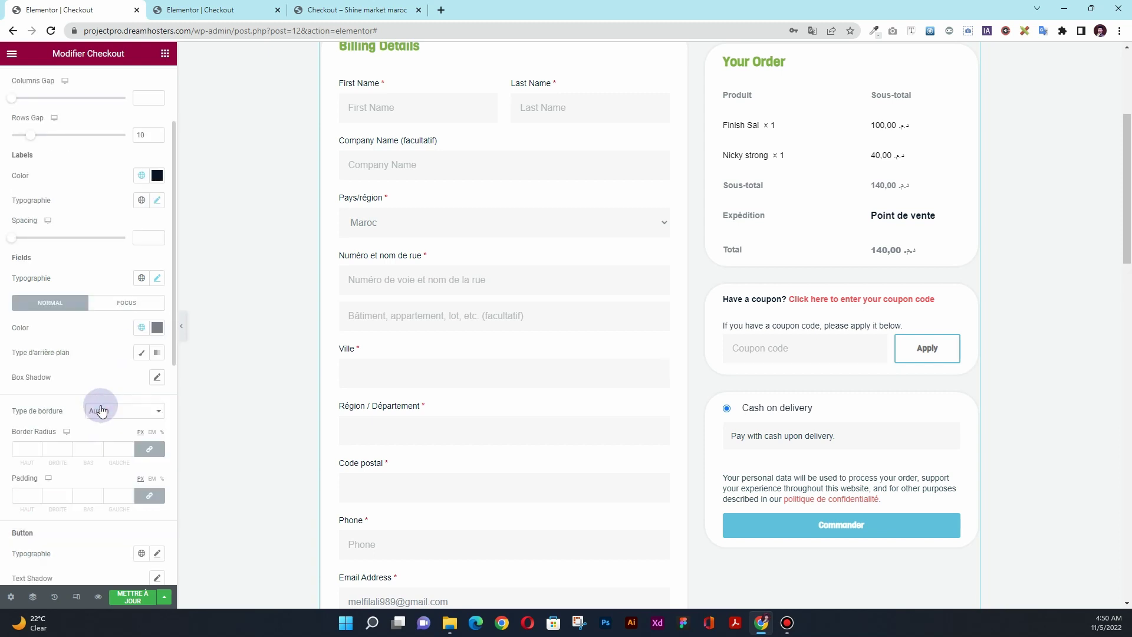
Give the form fields a classic background in the Text global color with its opacity lowered to #2646531F.
click(140, 355)
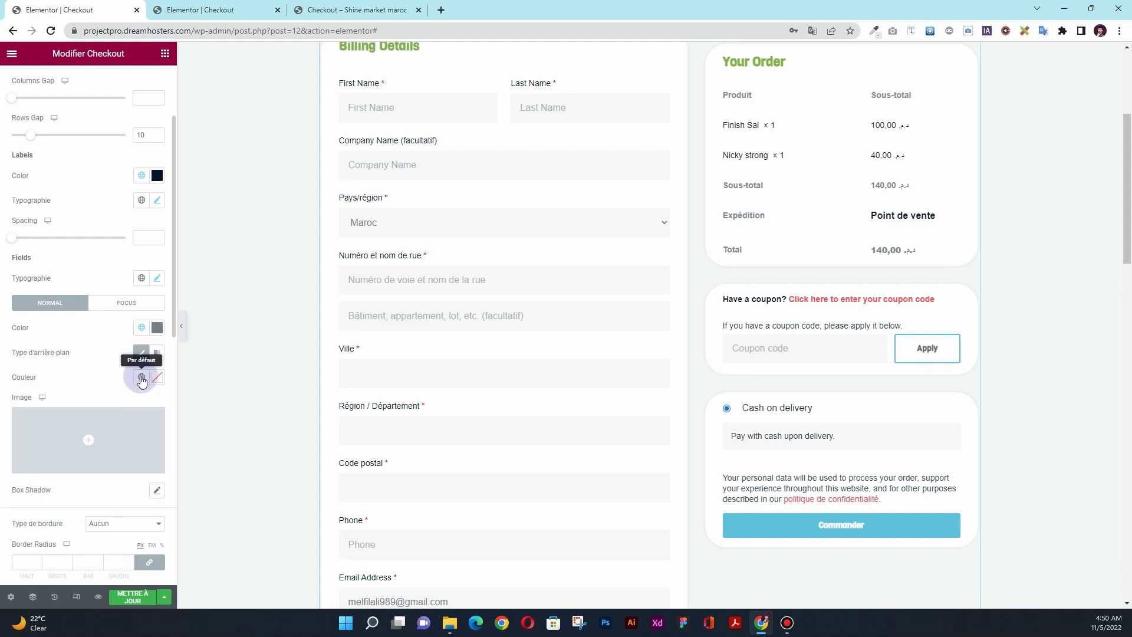
click(142, 378)
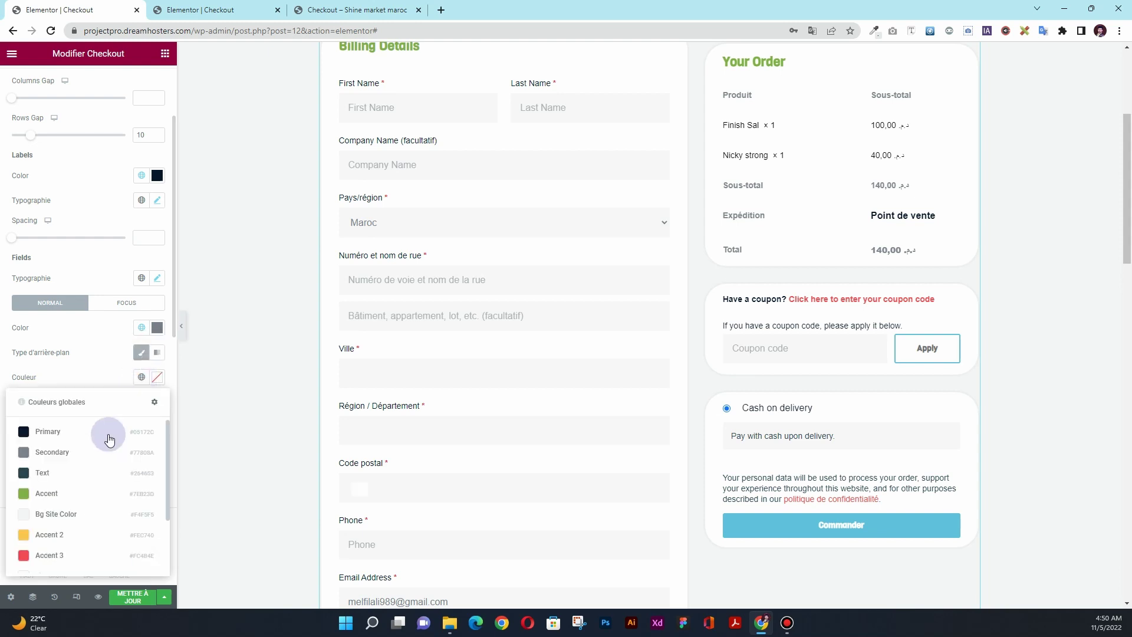
click(95, 470)
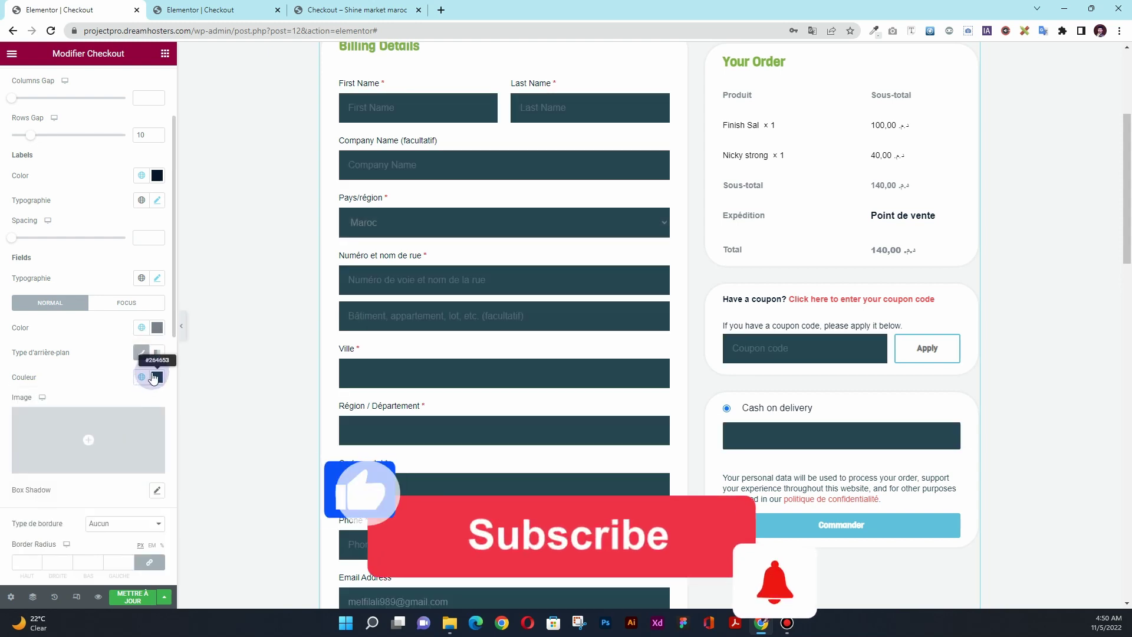
click(156, 377)
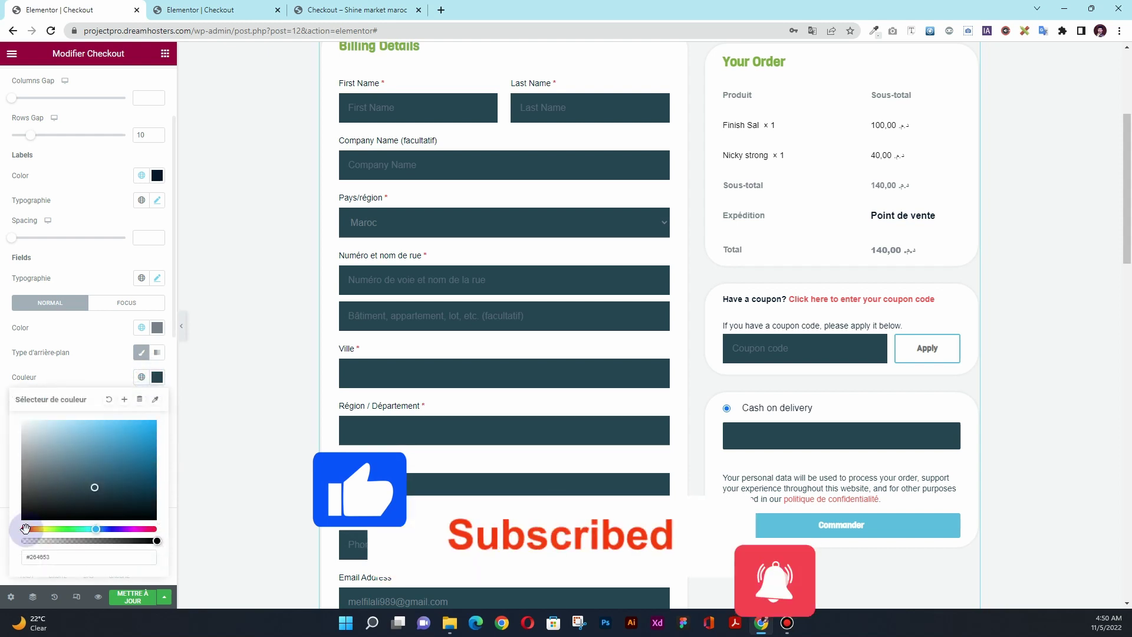
click(37, 541)
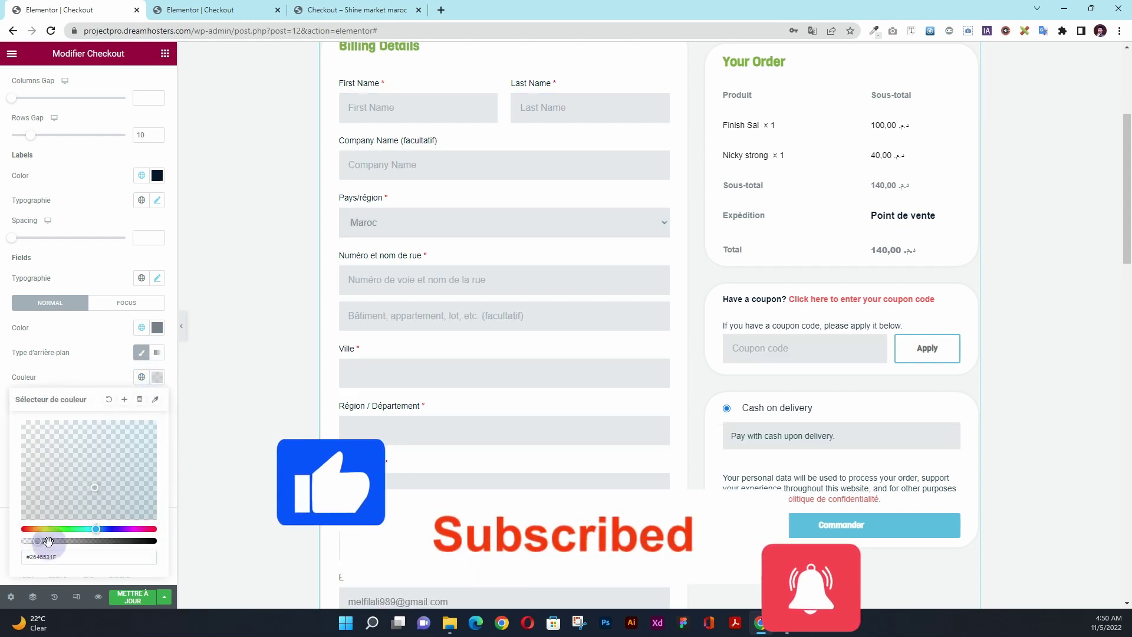
click(86, 355)
Round the form fields with a 40 px border radius on all corners.
scroll(43, 517, down, 2)
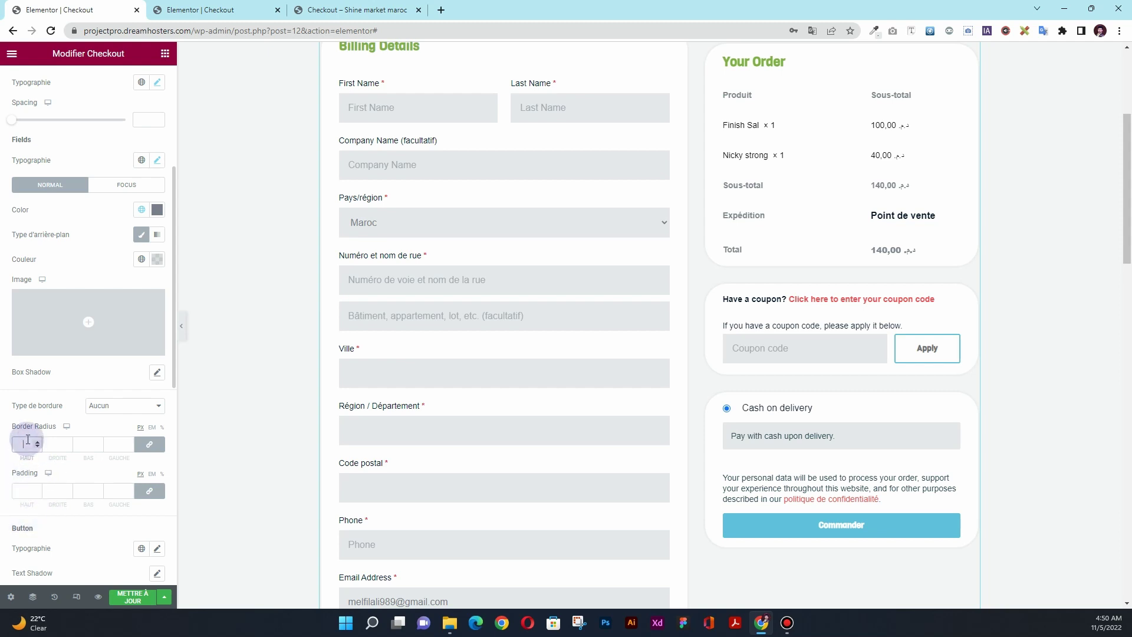
text(40)
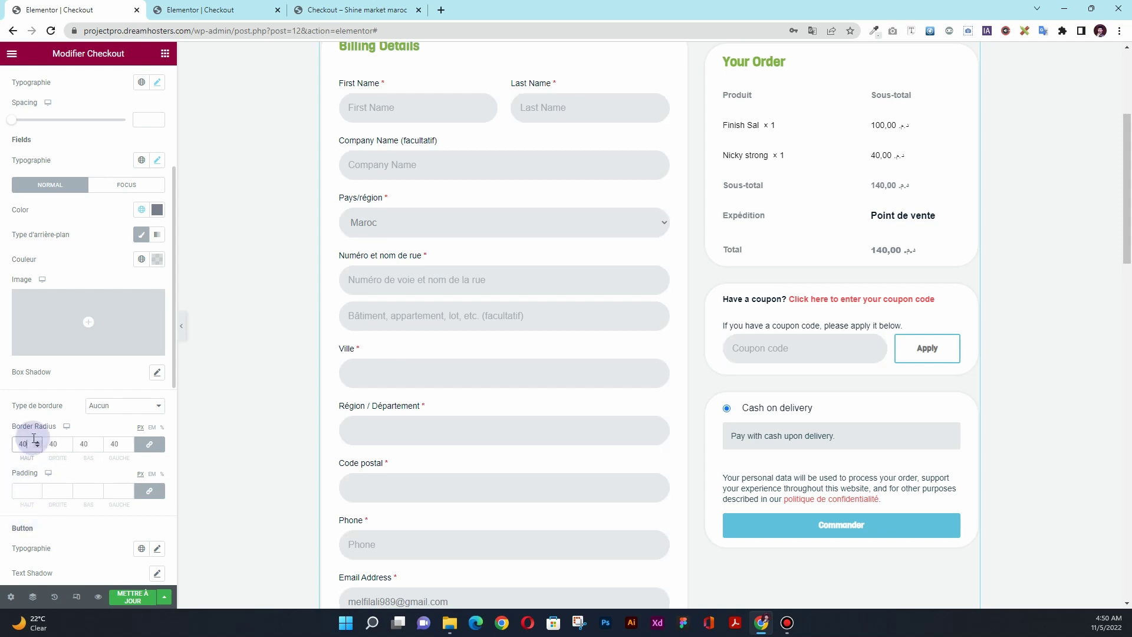
scroll(457, 287, down, 9)
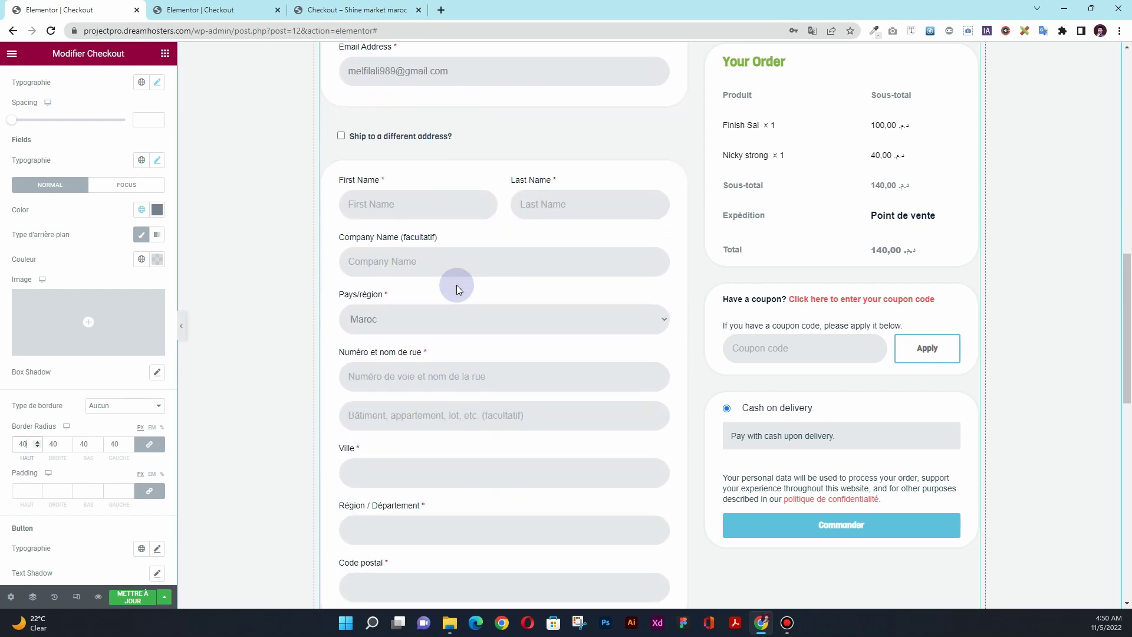
scroll(457, 287, up, 7)
scroll(457, 287, down, 12)
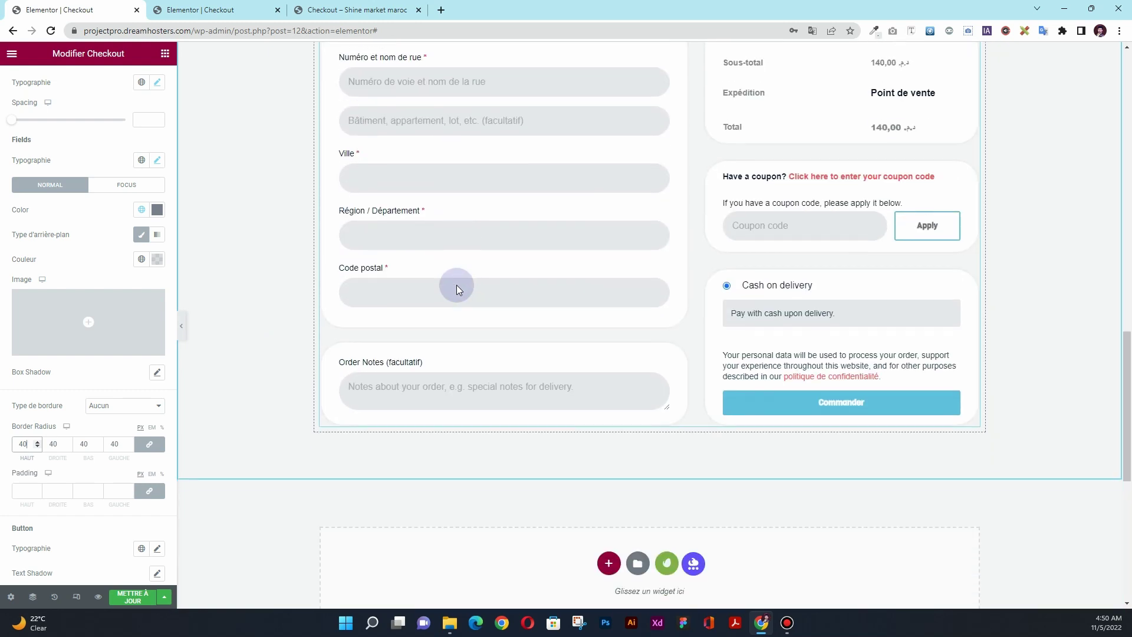
scroll(457, 287, up, 10)
scroll(457, 287, down, 1)
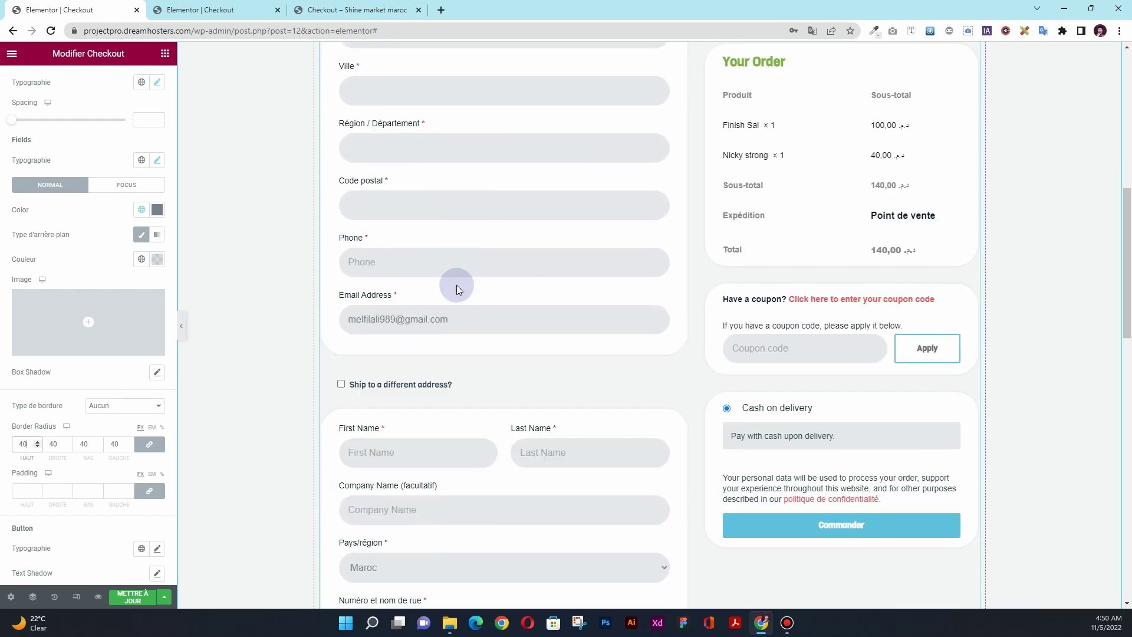
scroll(457, 287, down, 1)
Apply a global font to the typography of the Checkout form's button.
scroll(38, 354, down, 3)
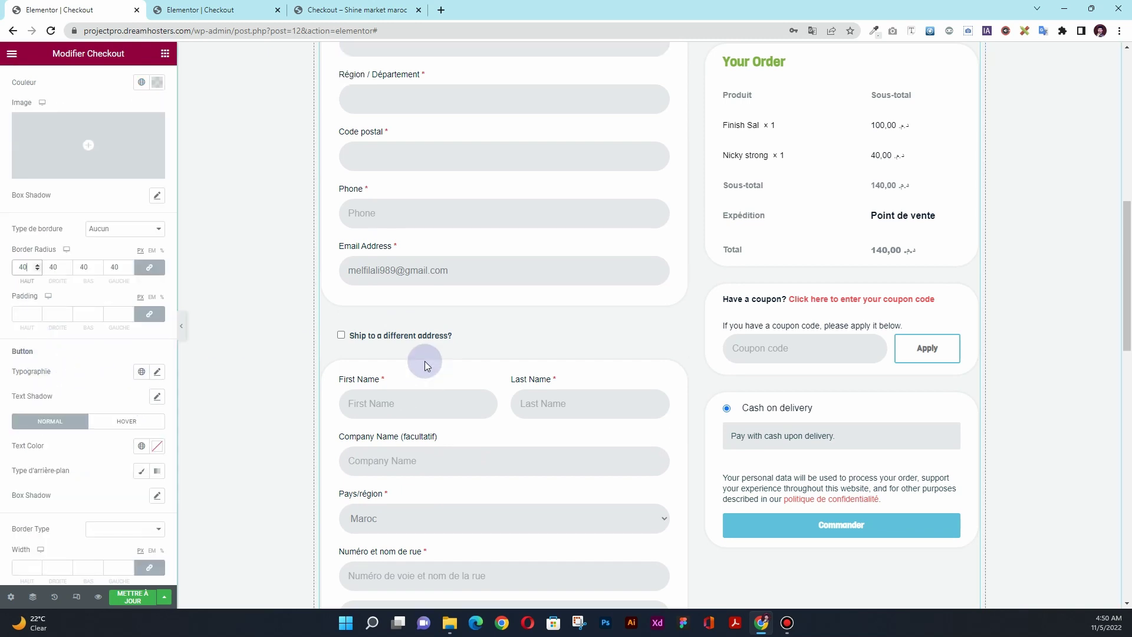
scroll(424, 362, up, 5)
scroll(425, 362, down, 3)
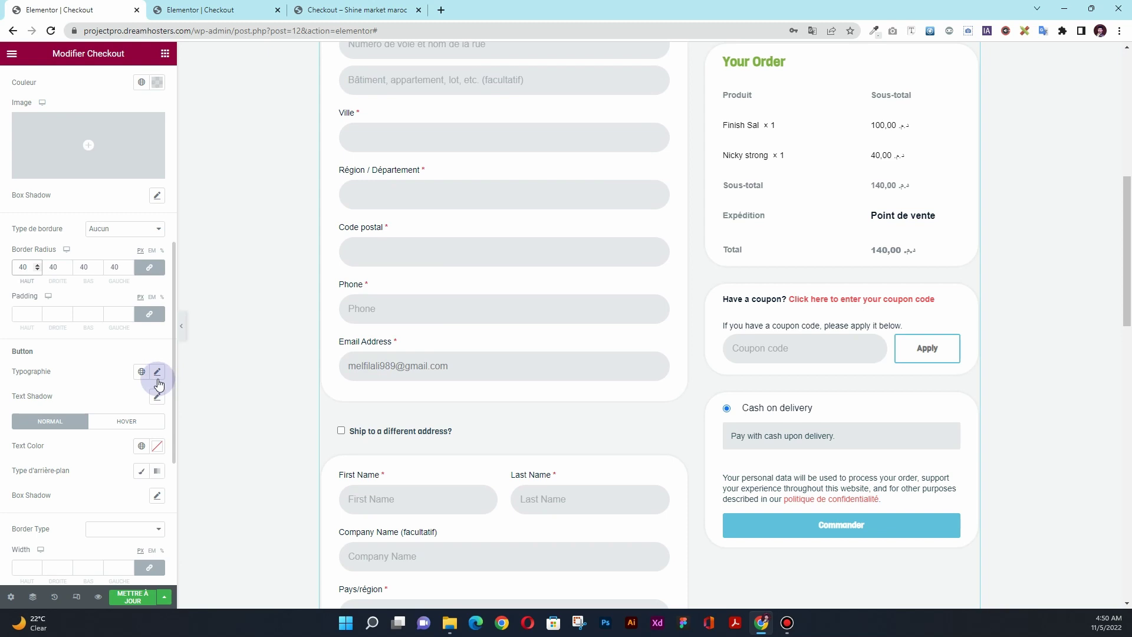
click(141, 371)
click(86, 476)
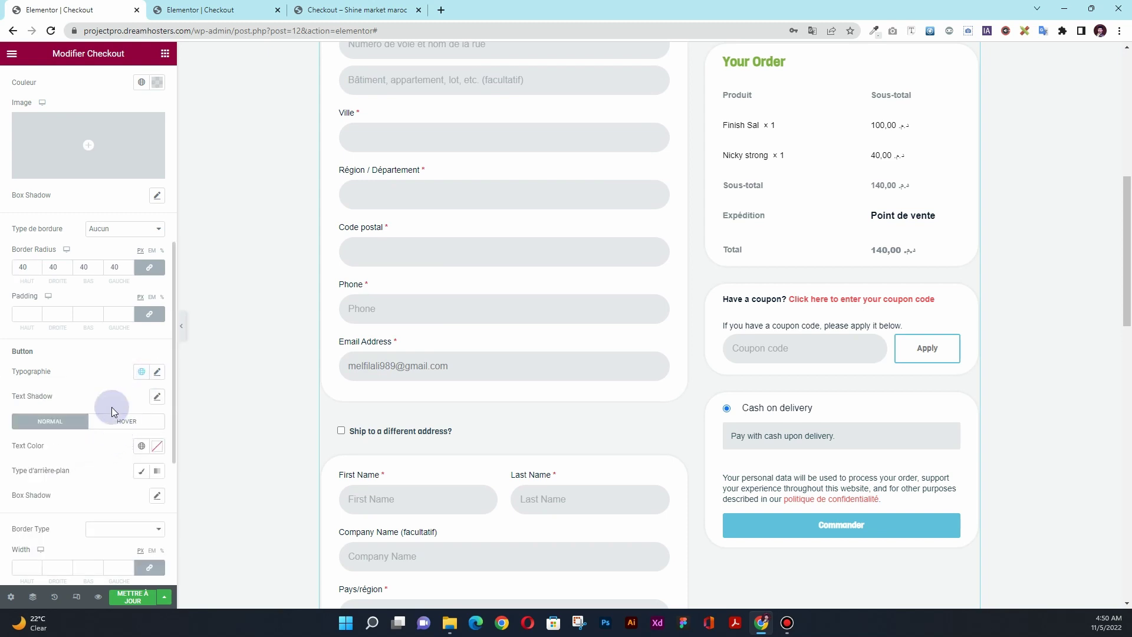
Give the form's button a classic background in the Accent global color and a border width of 0 px on all sides.
scroll(112, 408, down, 1)
click(141, 411)
click(142, 436)
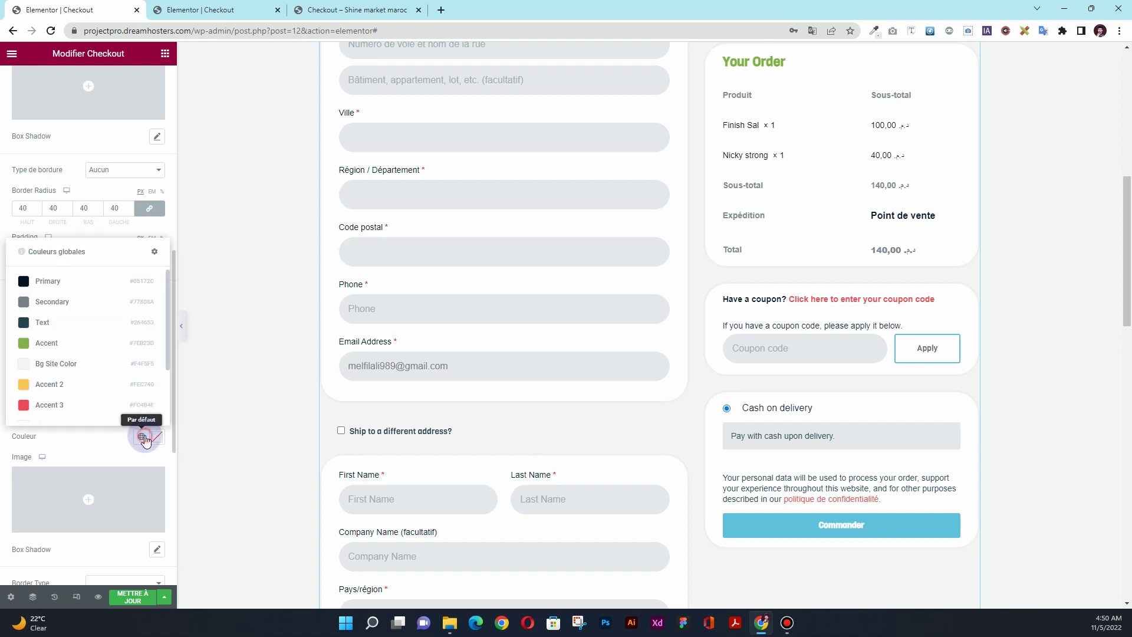
click(80, 344)
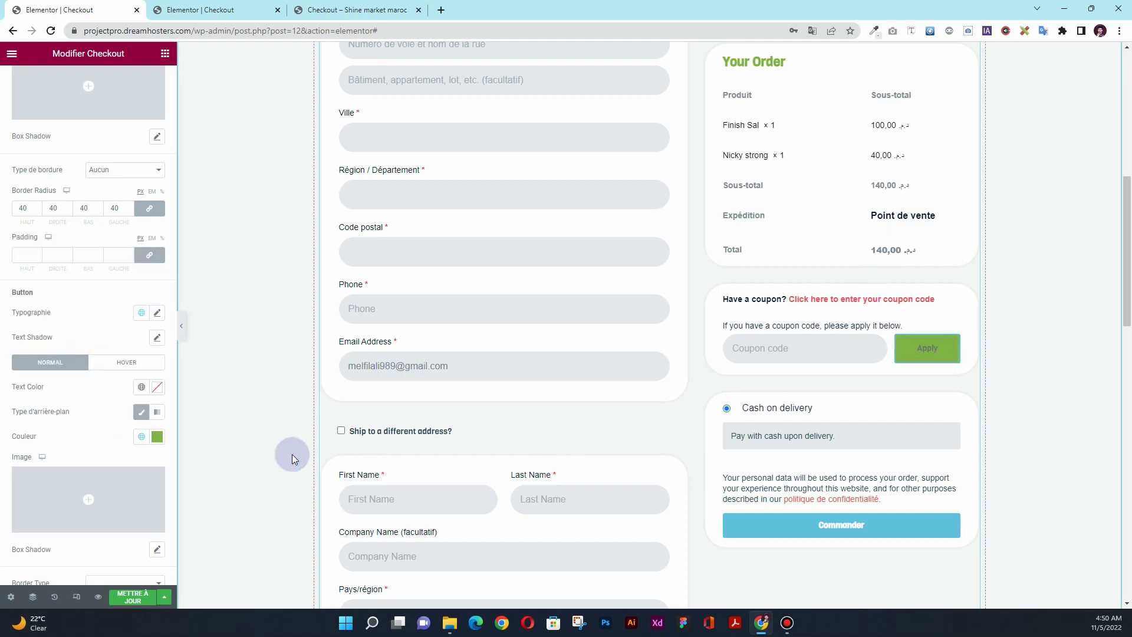
scroll(83, 442, down, 3)
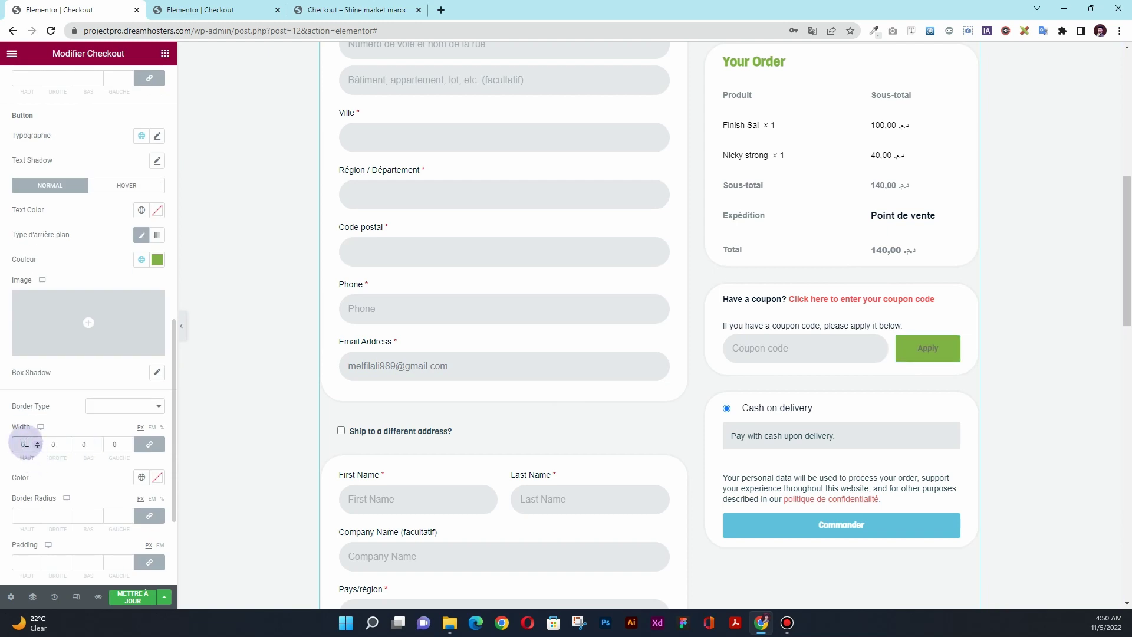
Make the form button's normal text white, and give its hover state white text on a classic Accent 3 background.
click(141, 210)
click(157, 209)
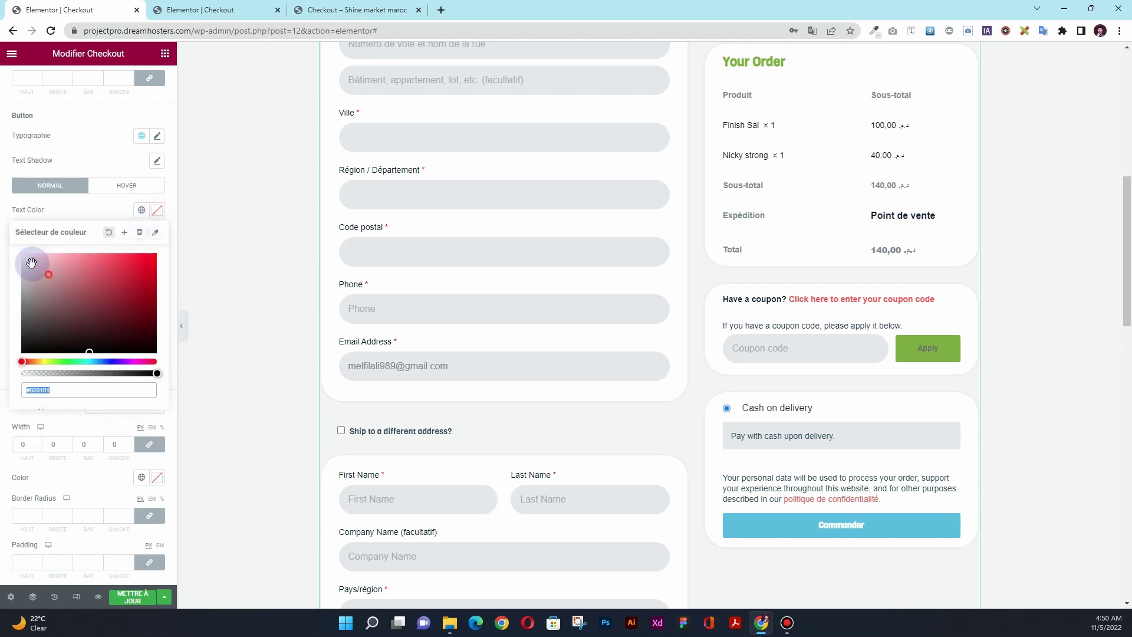
click(134, 184)
click(142, 239)
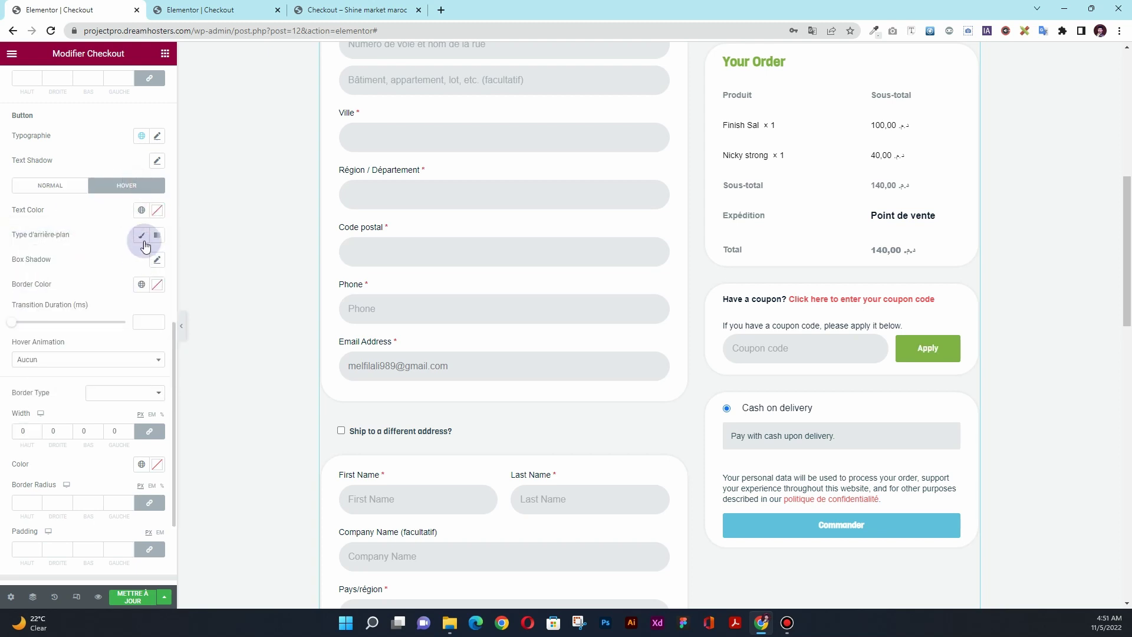
click(141, 259)
click(56, 435)
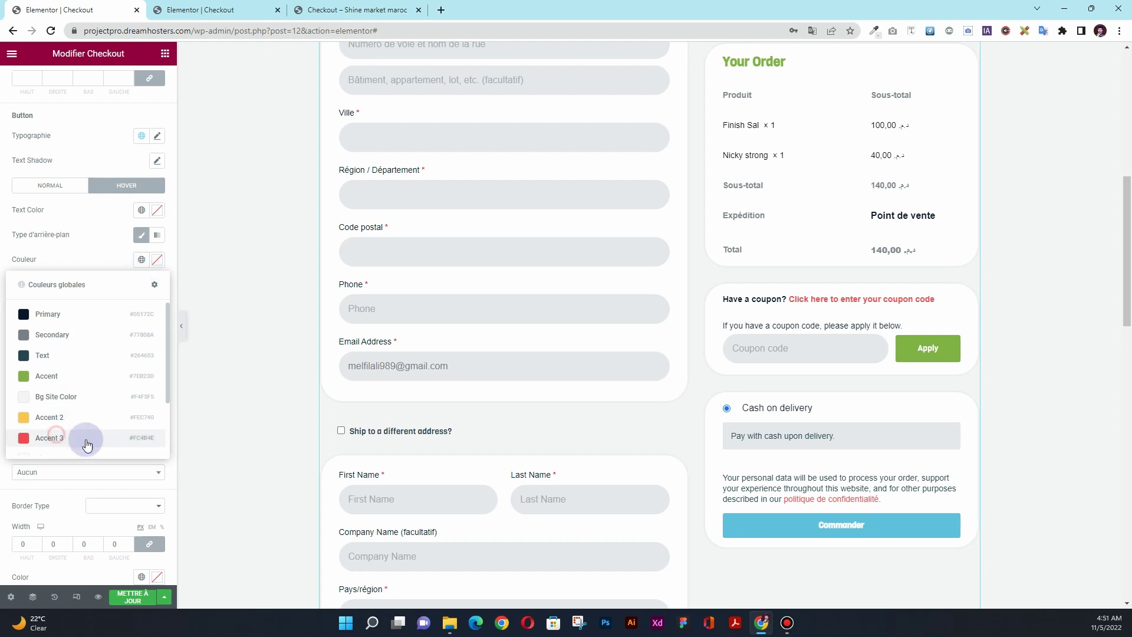
click(159, 214)
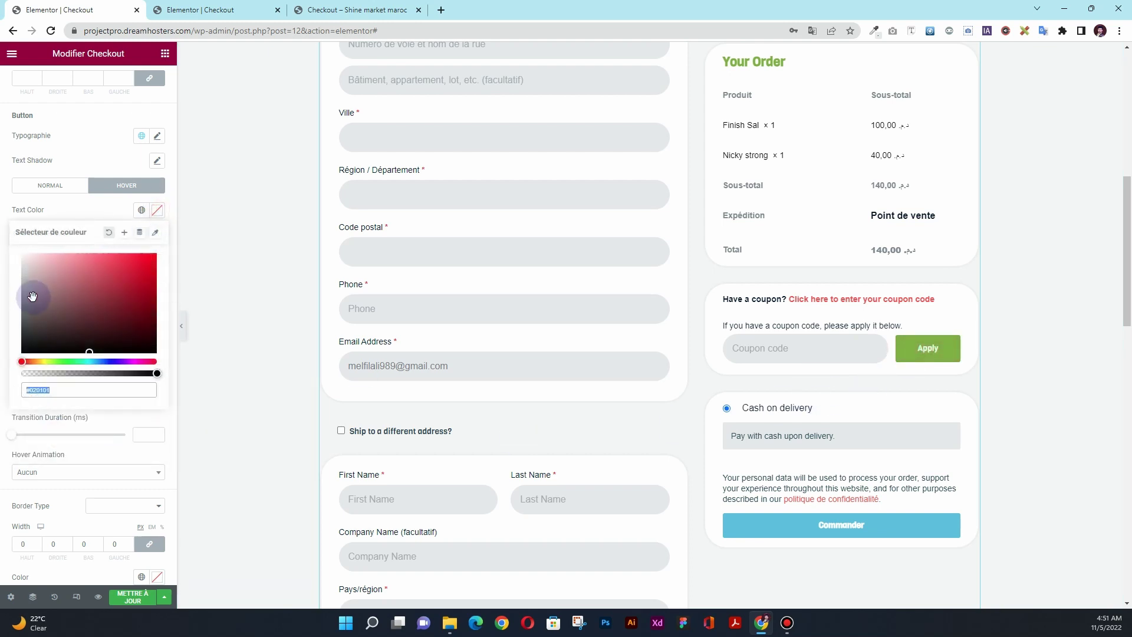
click(2, 222)
Round the form button with a 40 px border radius on all corners.
scroll(35, 406, down, 2)
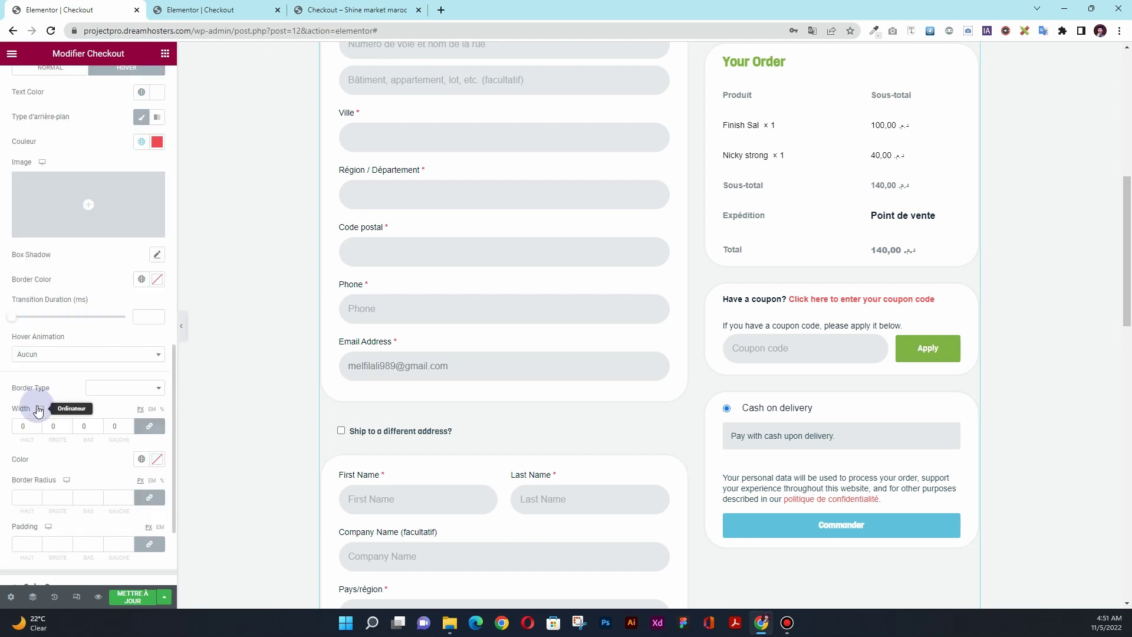
click(24, 494)
text(4)
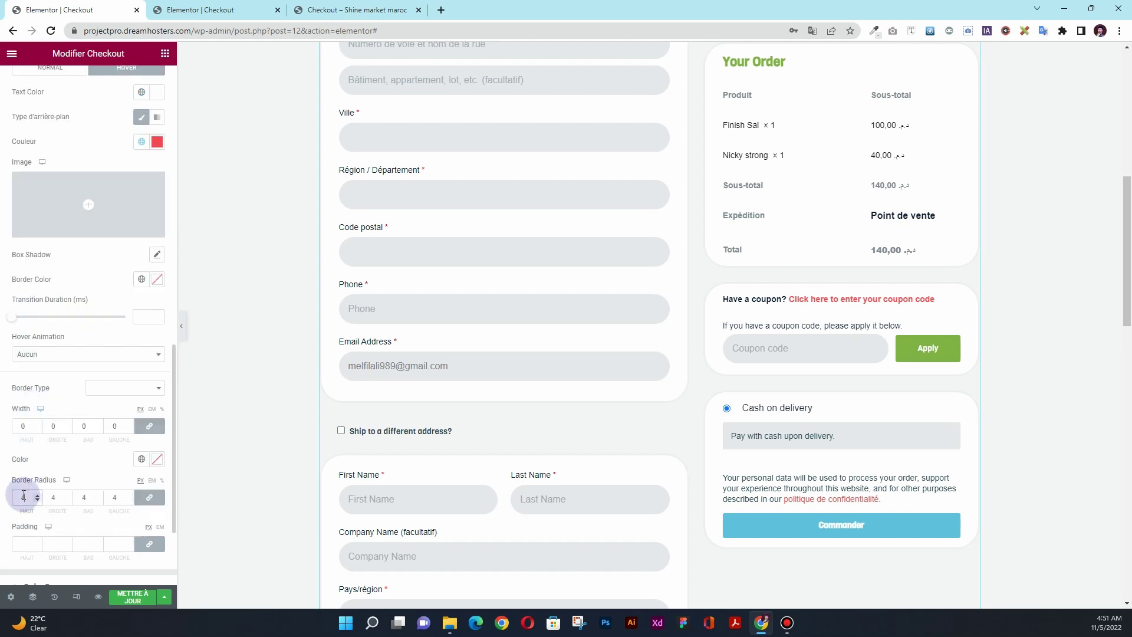
text(0)
click(912, 362)
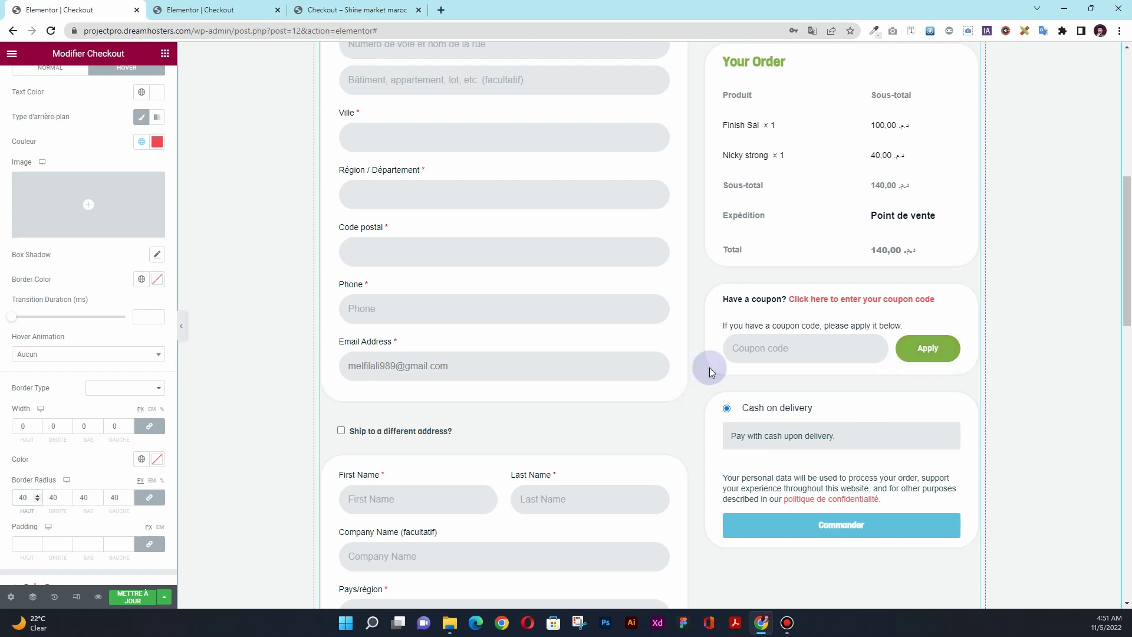
Set the Items and Variations colors of the Order Summary to the Primary global color.
scroll(434, 353, up, 2)
scroll(434, 354, down, 1)
scroll(25, 439, down, 2)
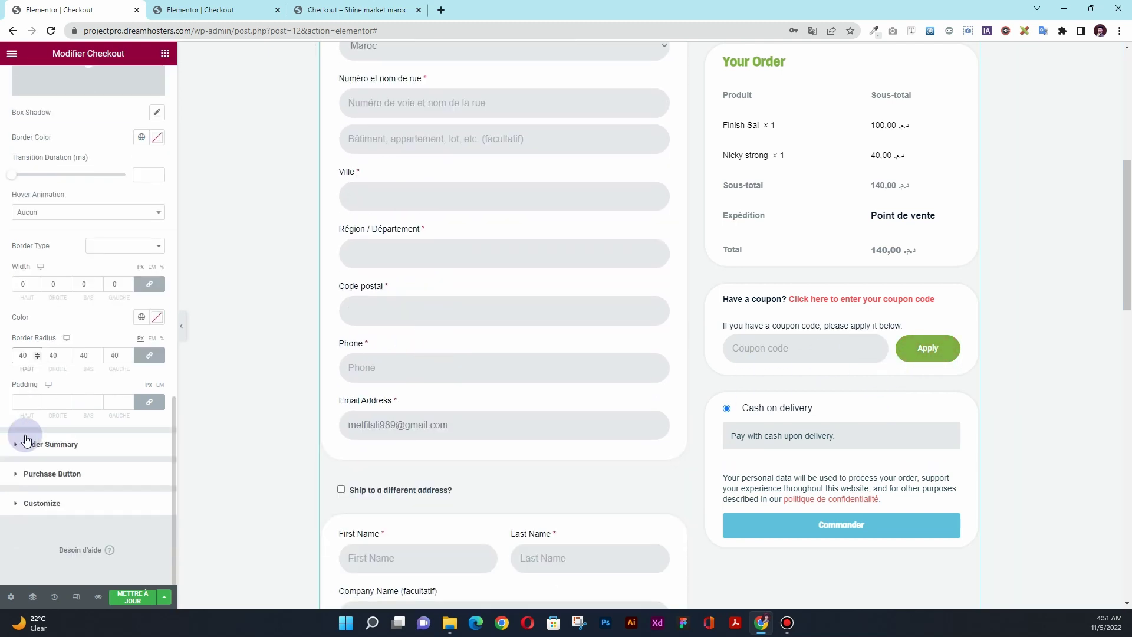
click(89, 450)
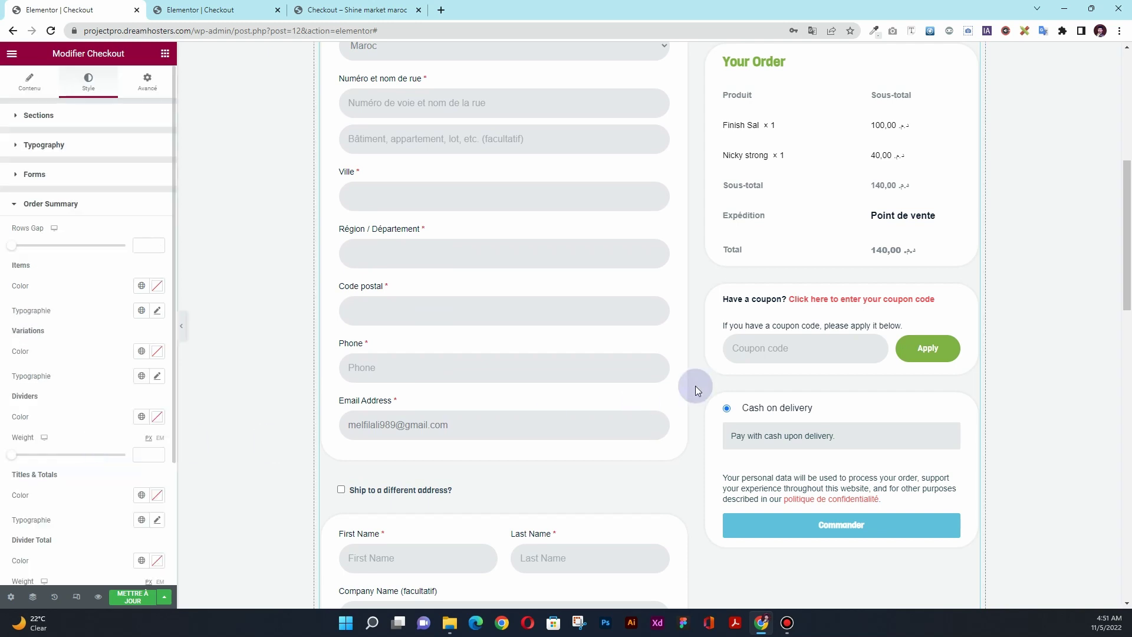
scroll(748, 356, up, 6)
scroll(749, 359, down, 2)
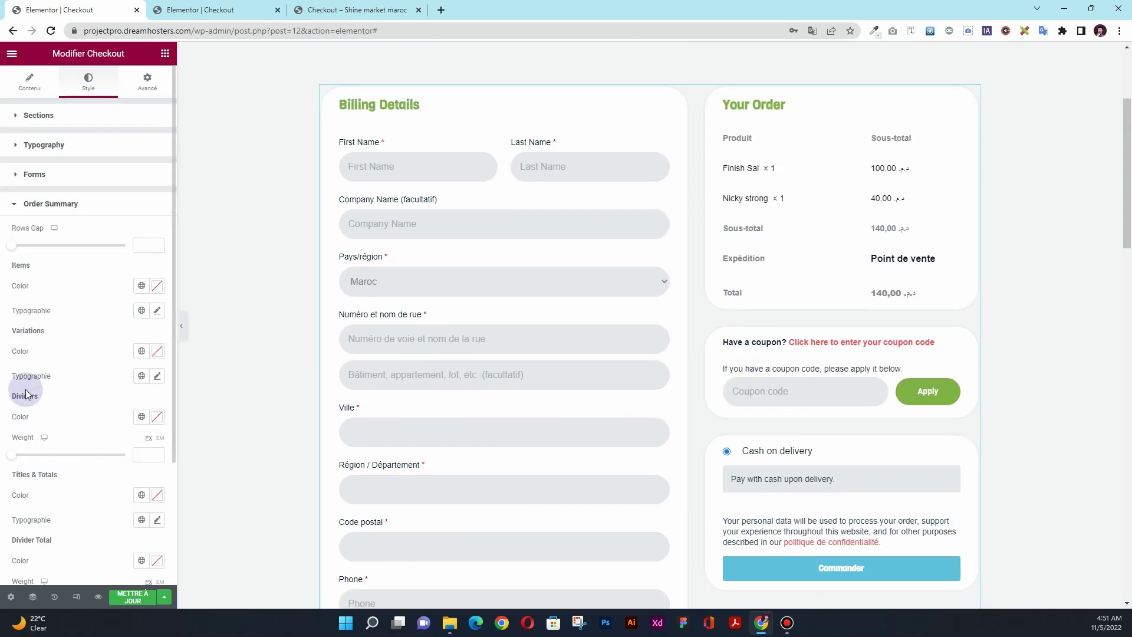
click(141, 287)
click(116, 336)
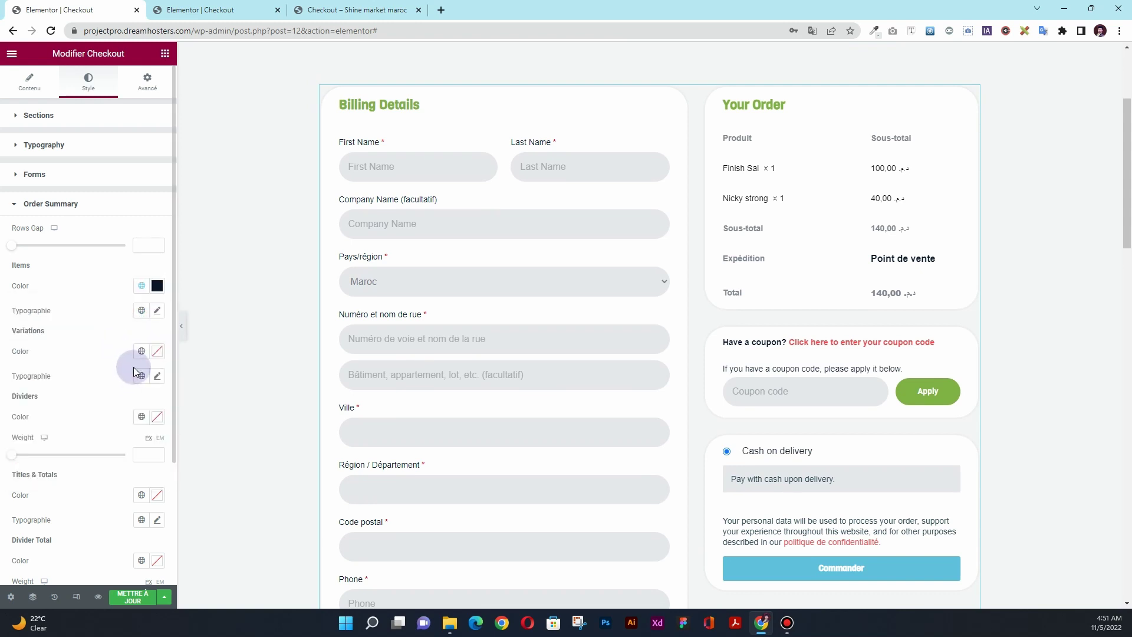
click(141, 351)
click(114, 411)
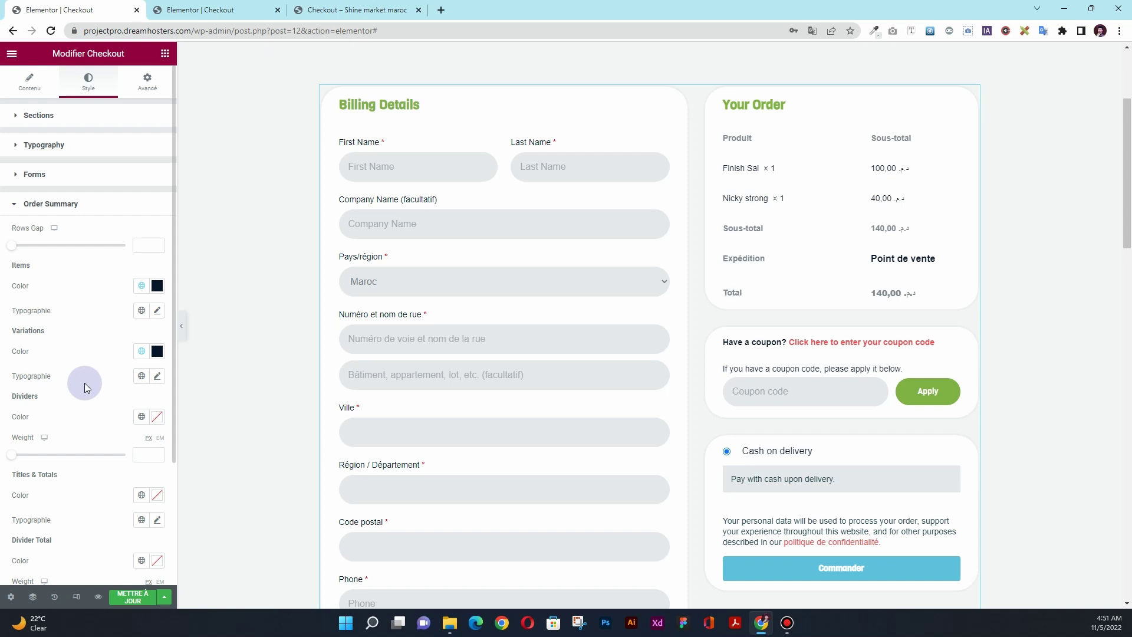
Enlarge the typography size of the Order Summary items to slightly above 15 px.
click(157, 315)
click(131, 402)
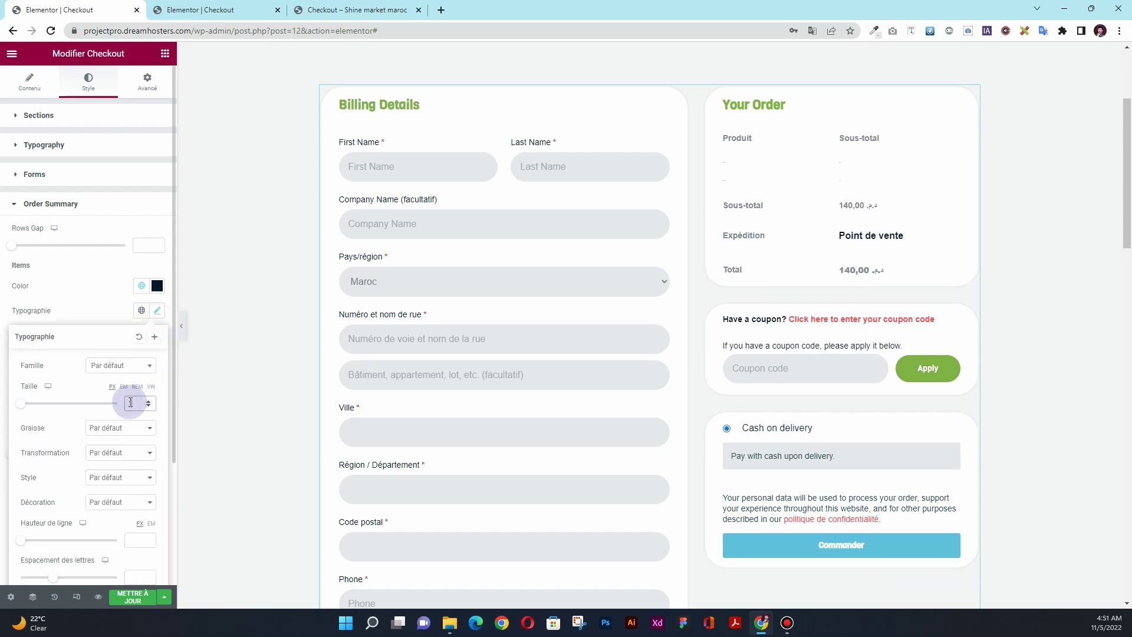
text(15)
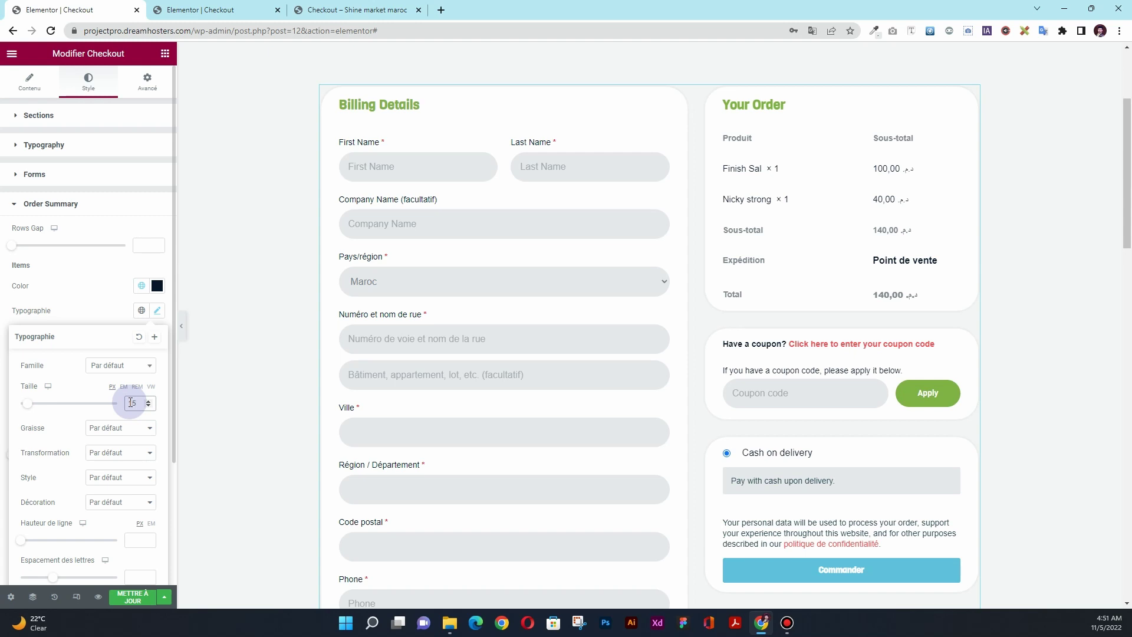
click(149, 403)
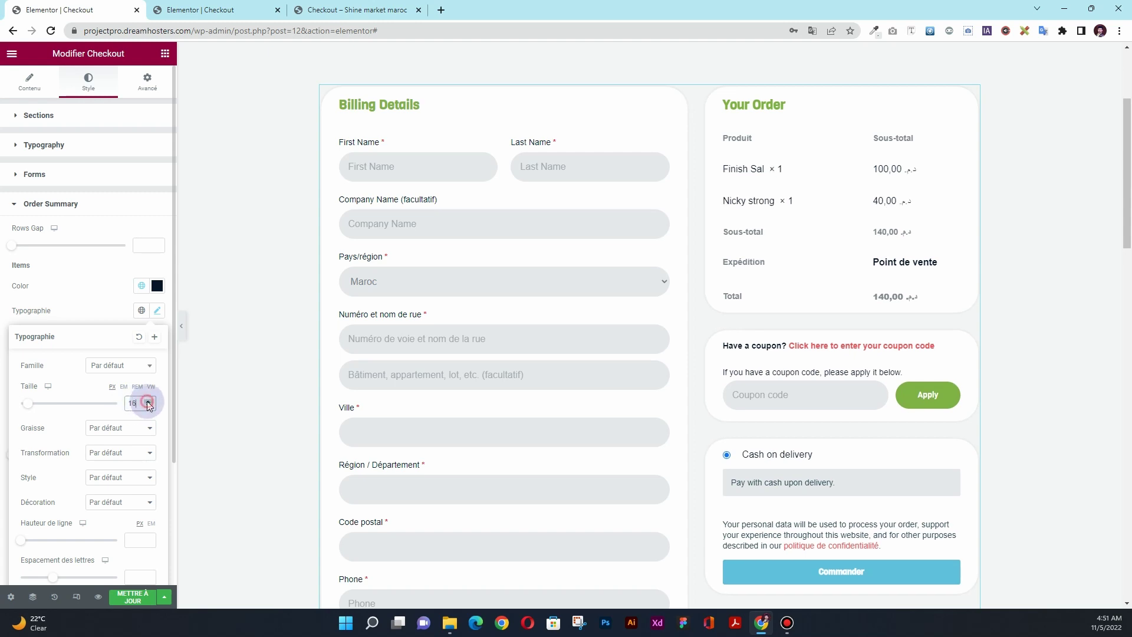
Recolor the Order Summary items with the Text global color, its opacity lowered to #264653B3.
click(141, 285)
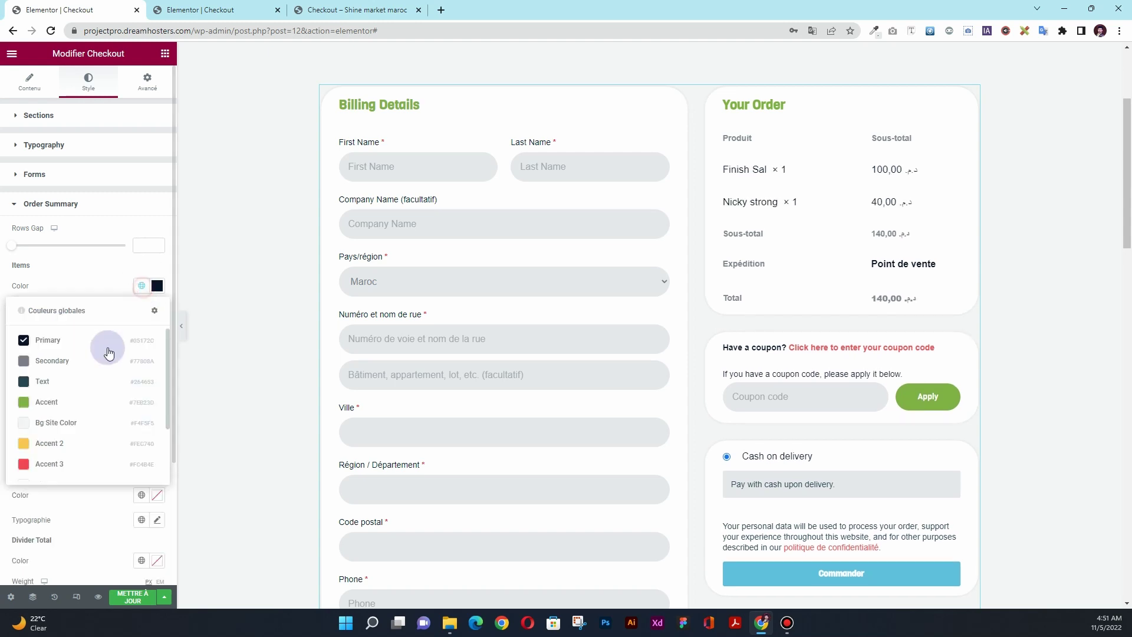
click(93, 380)
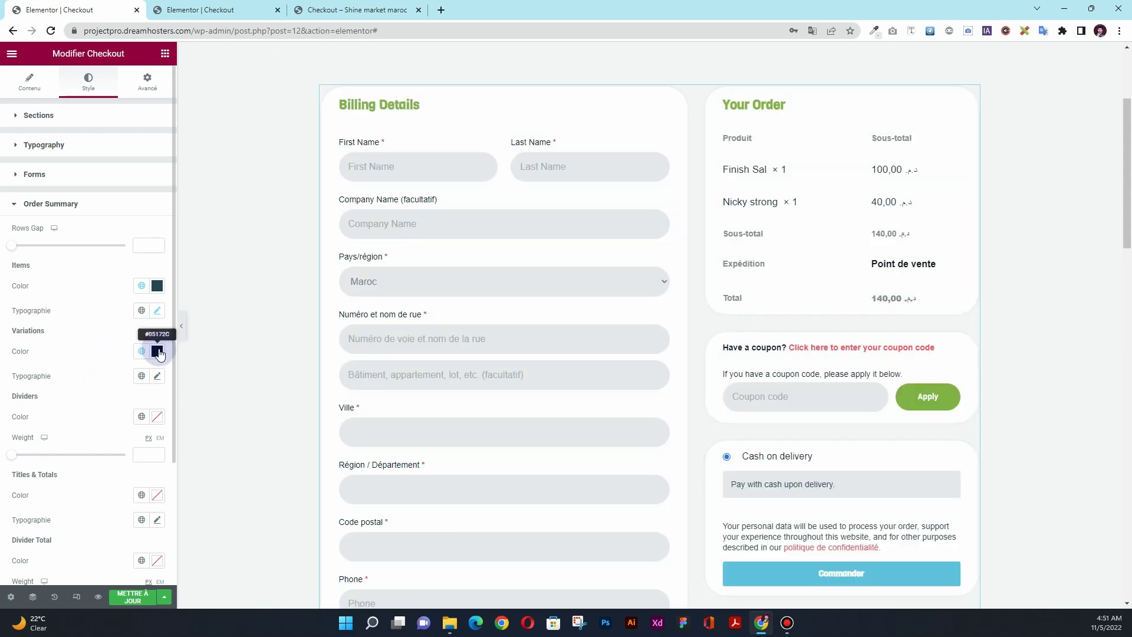
click(158, 287)
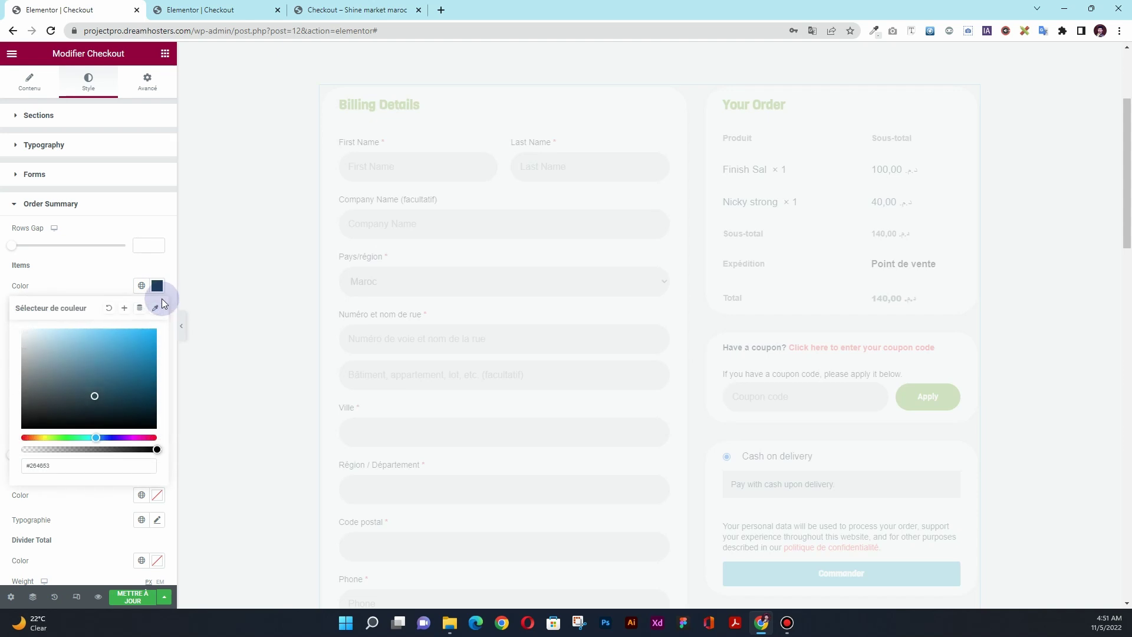
drag(93, 450, 125, 450)
click(105, 279)
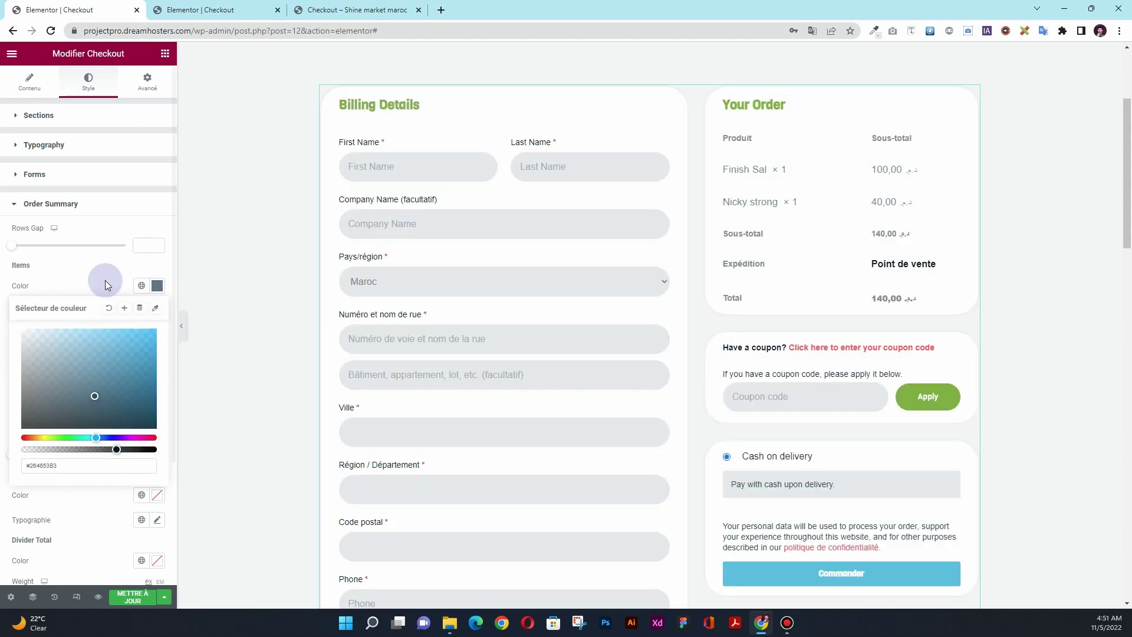
click(90, 334)
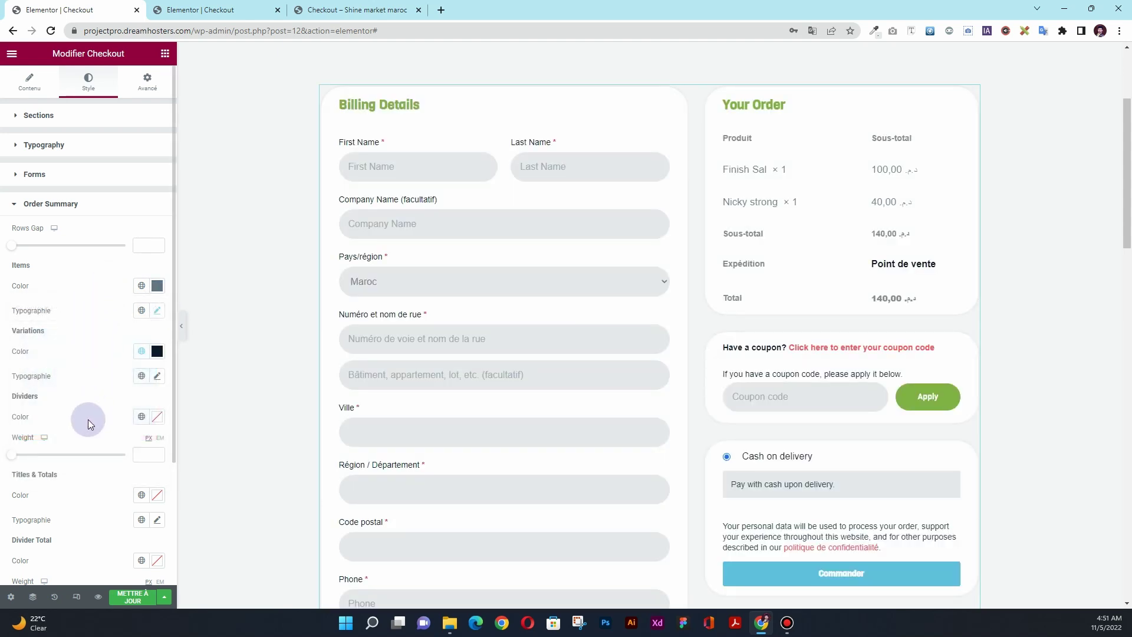
Give the Order Summary dividers a weight of 1 px and the near-black color #020101 at reduced opacity.
scroll(92, 351, down, 1)
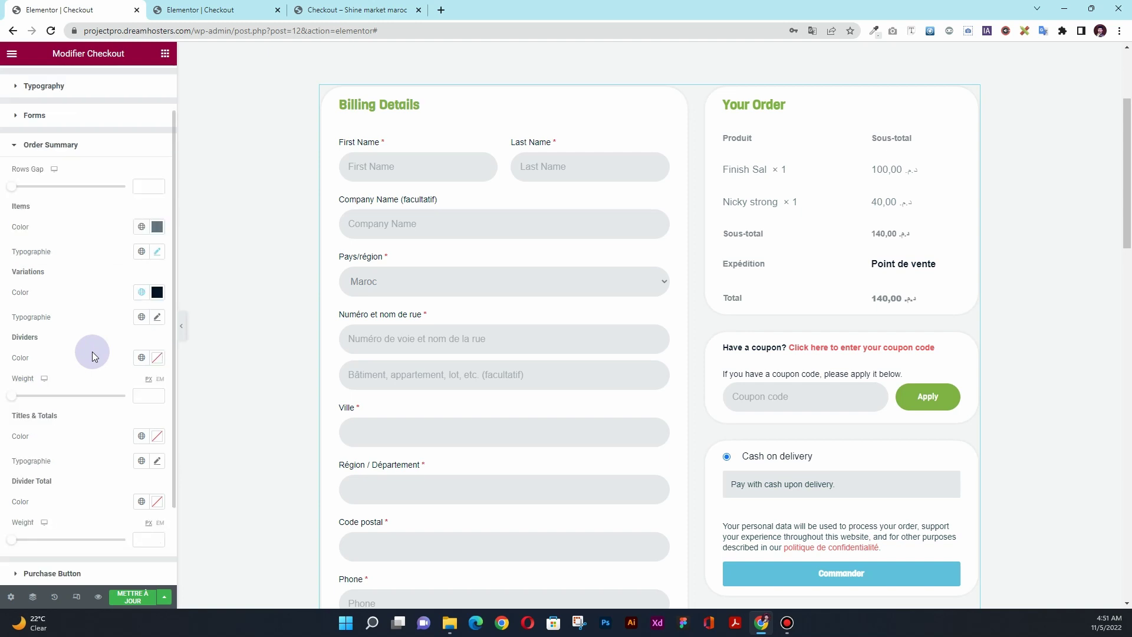
drag(21, 400, 16, 399)
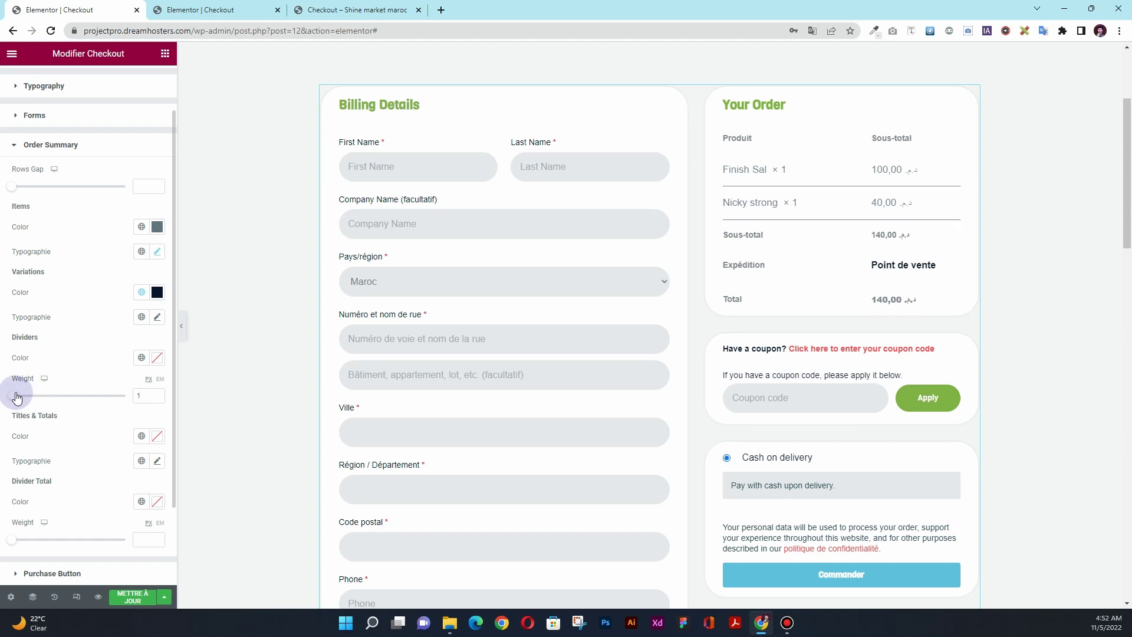
click(158, 361)
click(63, 524)
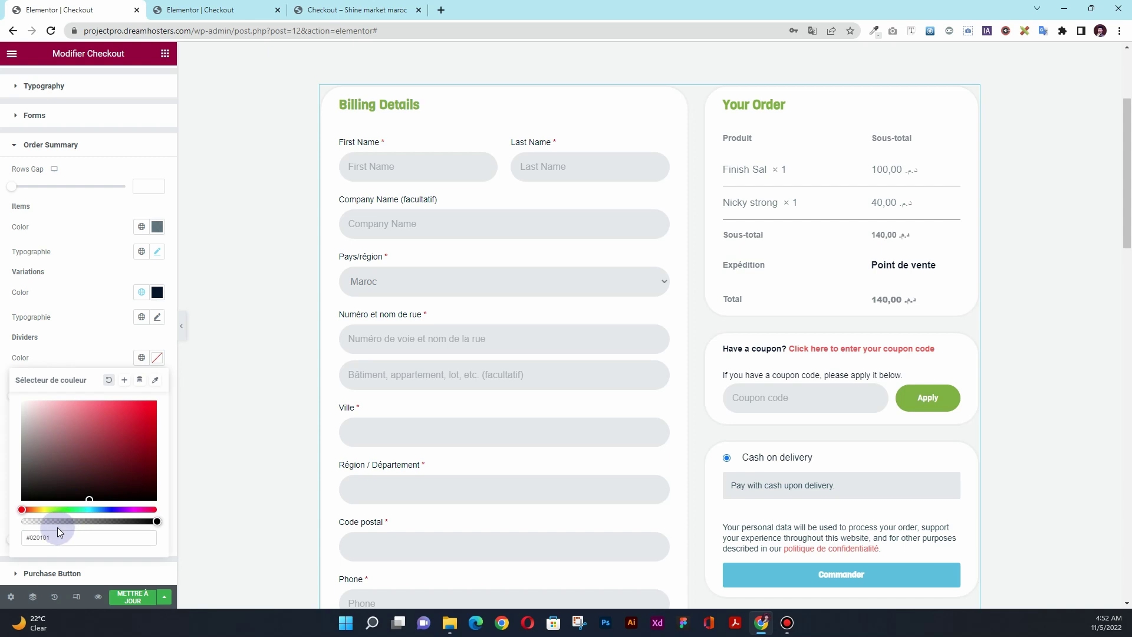
click(53, 523)
click(94, 357)
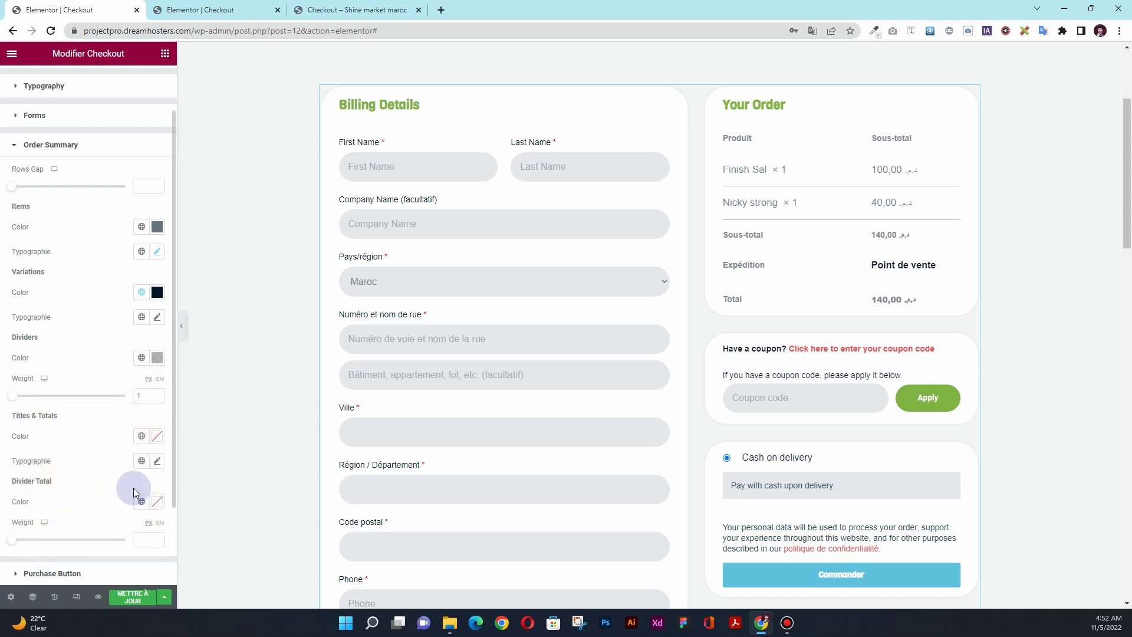
Give the Order Summary's Titles & Totals the Primary global color and a 16 px font size.
click(157, 462)
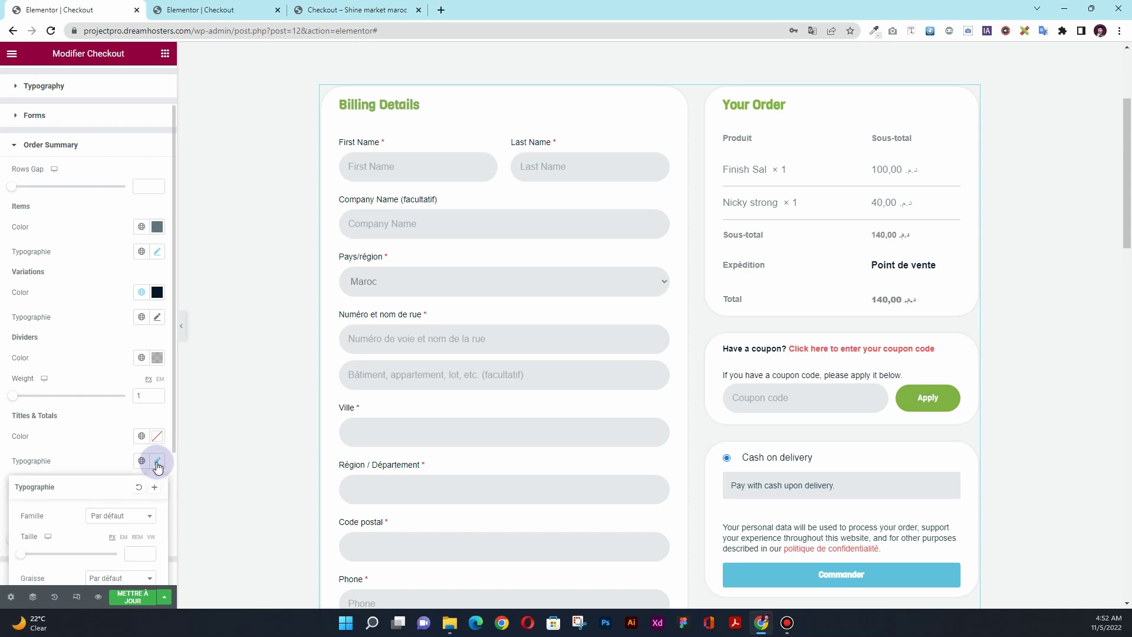
click(142, 460)
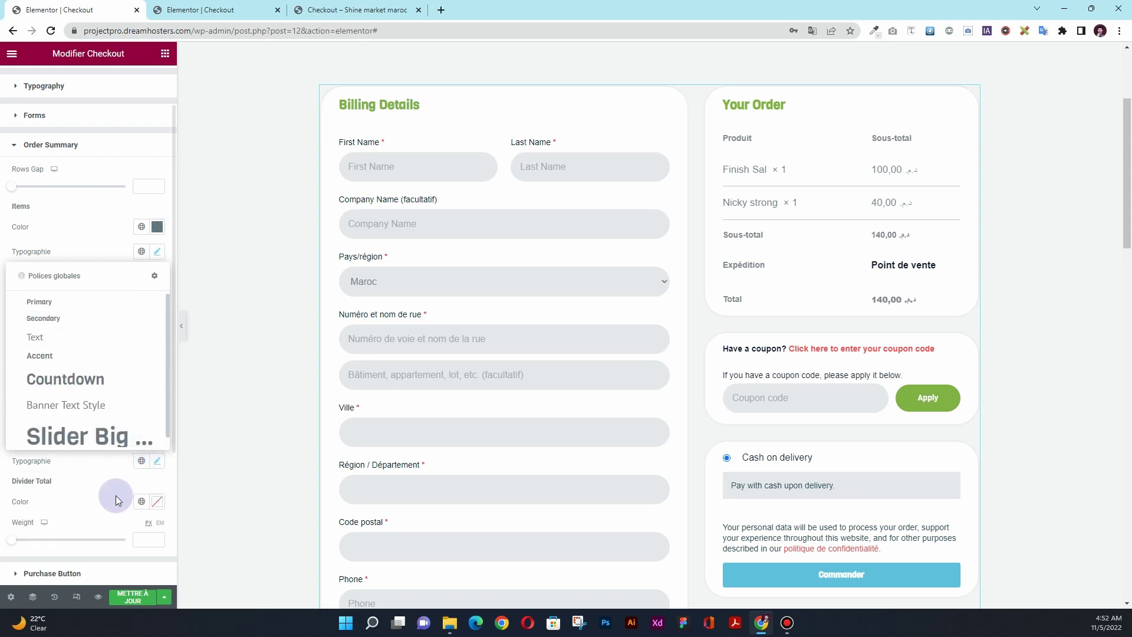
click(115, 499)
click(145, 438)
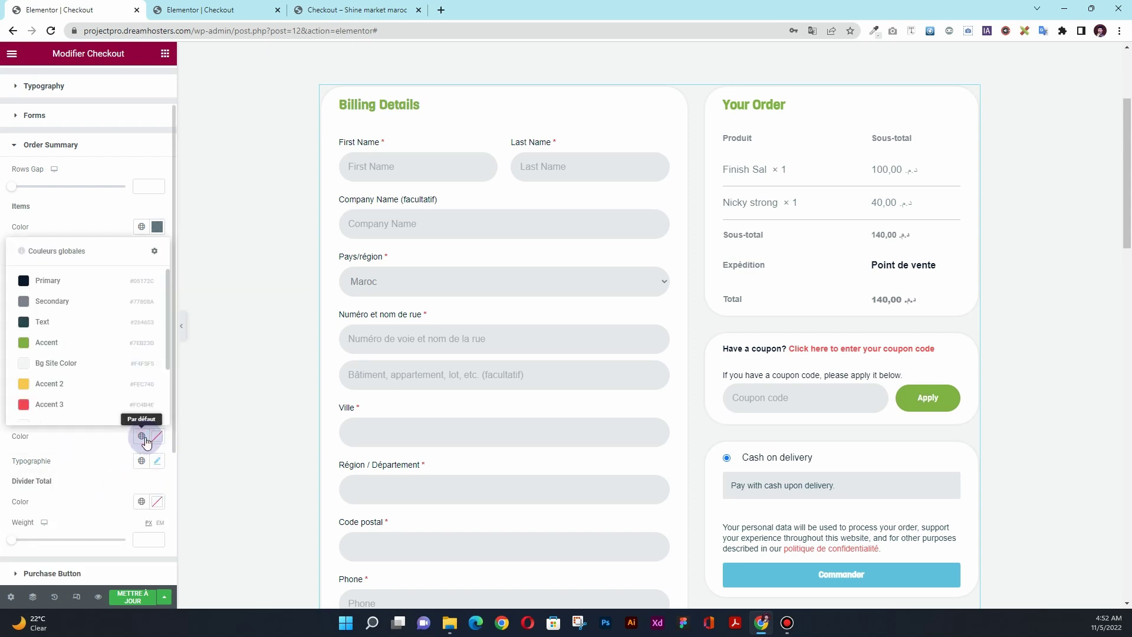
click(73, 275)
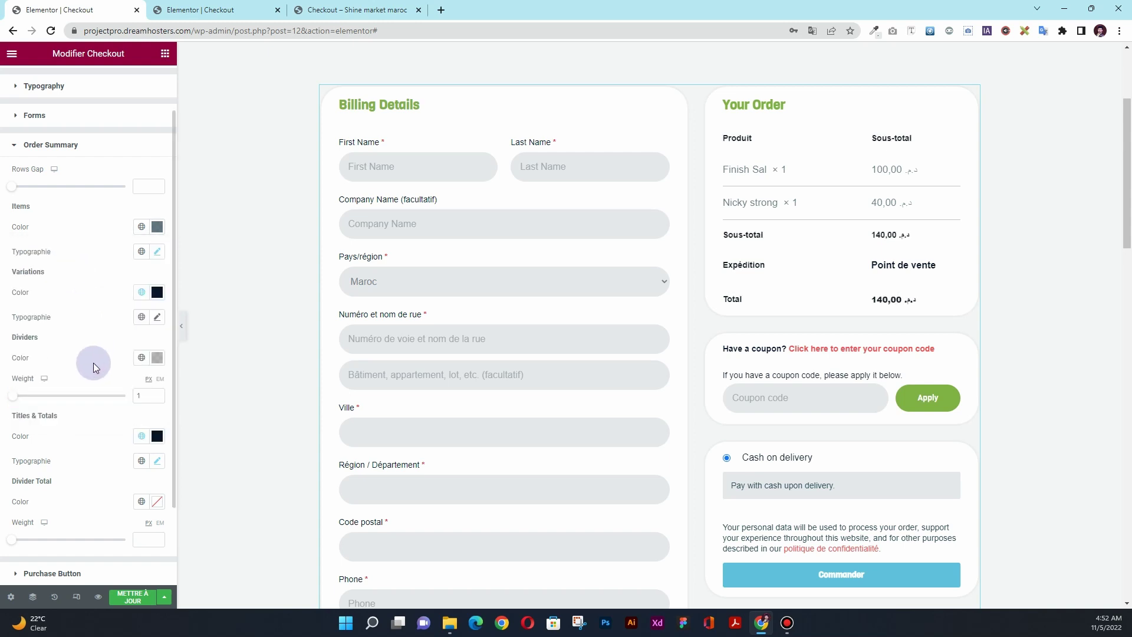
click(157, 460)
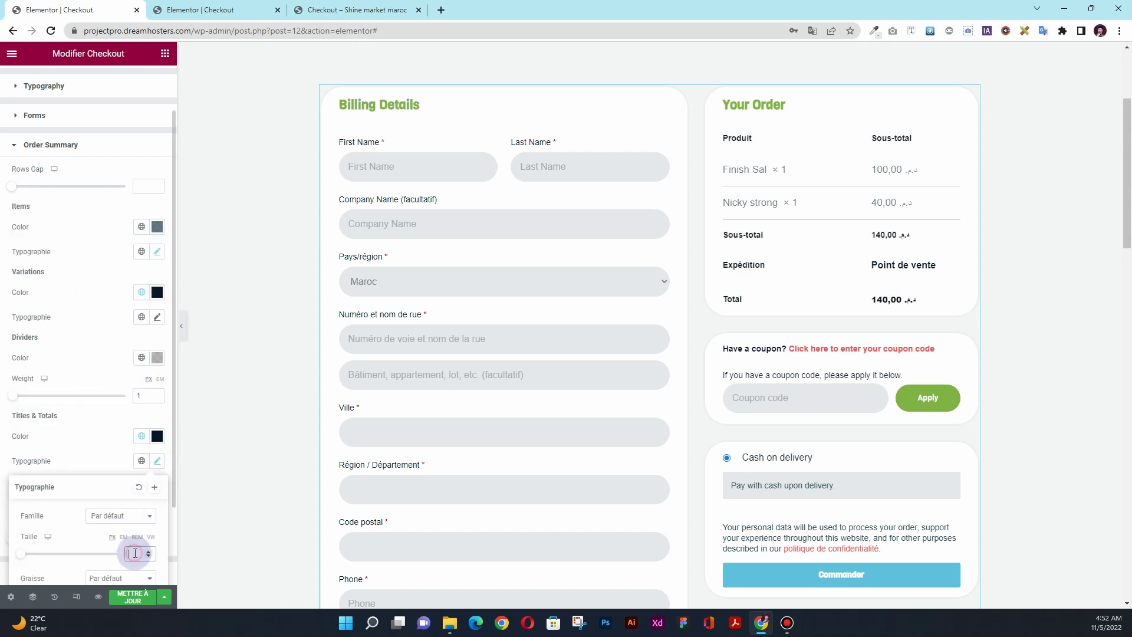
text(16)
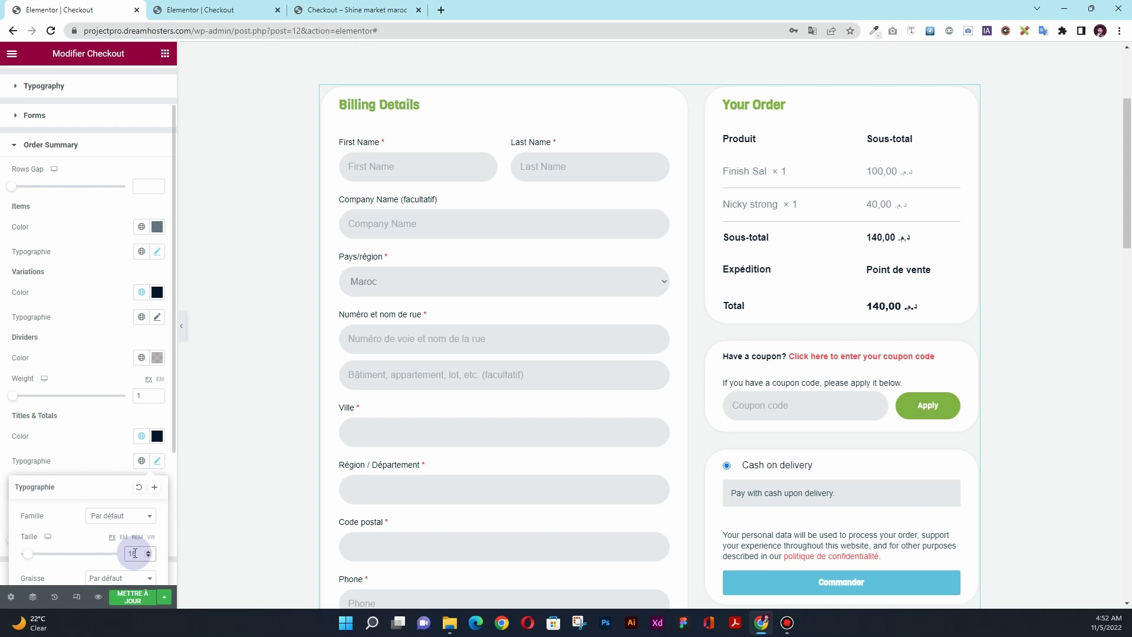
click(115, 457)
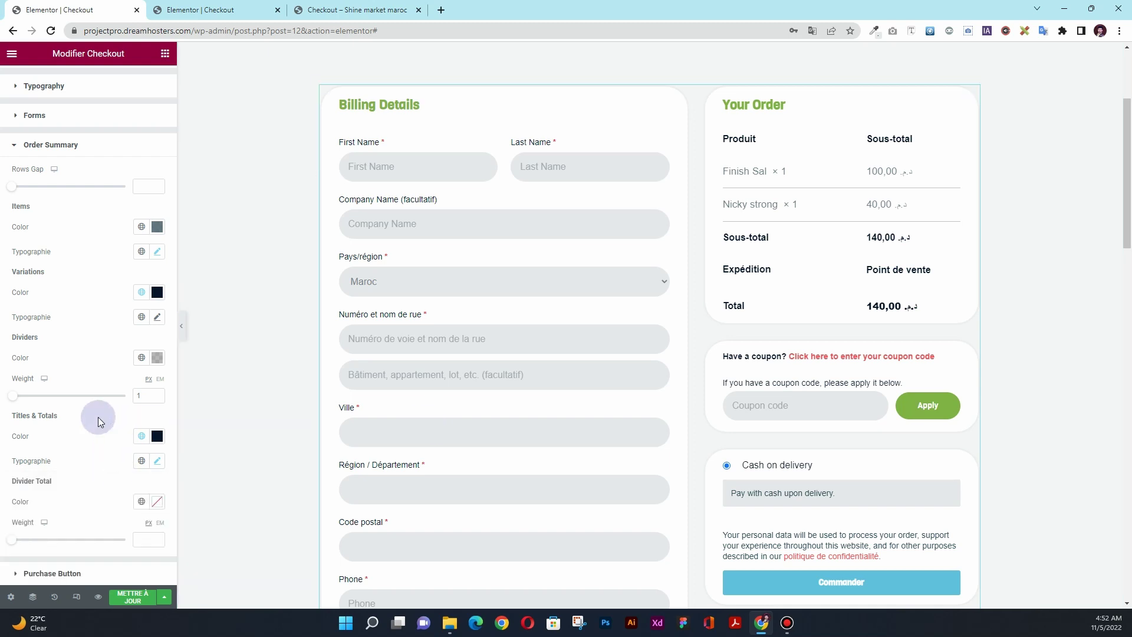
Give the purchase button's normal state a classic background in the Accent global color.
scroll(83, 447, down, 2)
click(67, 478)
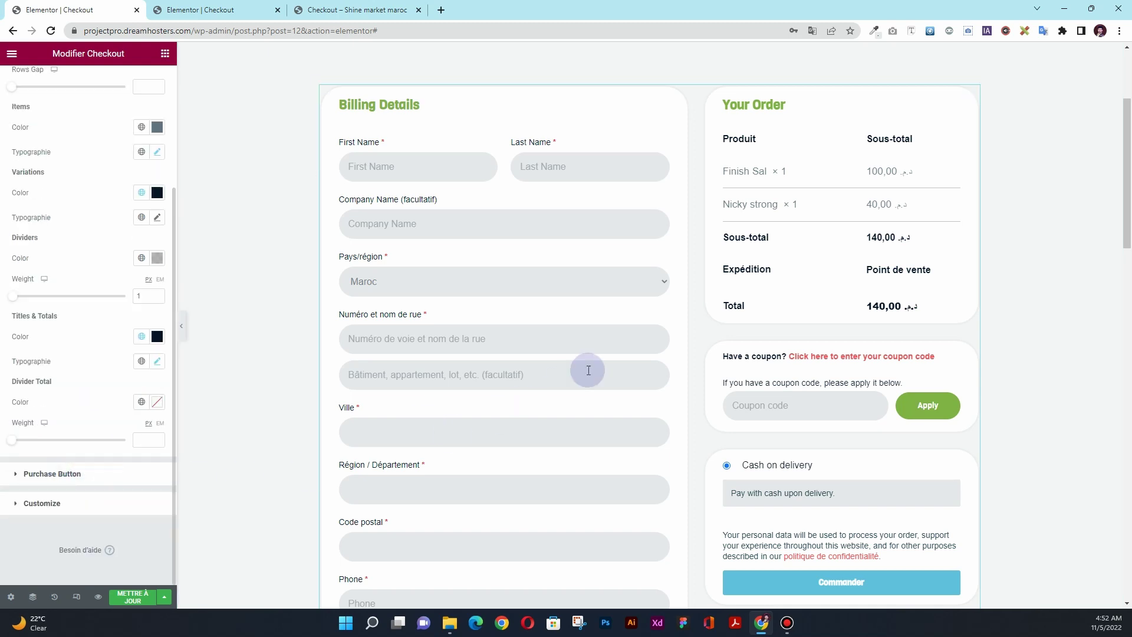
scroll(796, 298, down, 3)
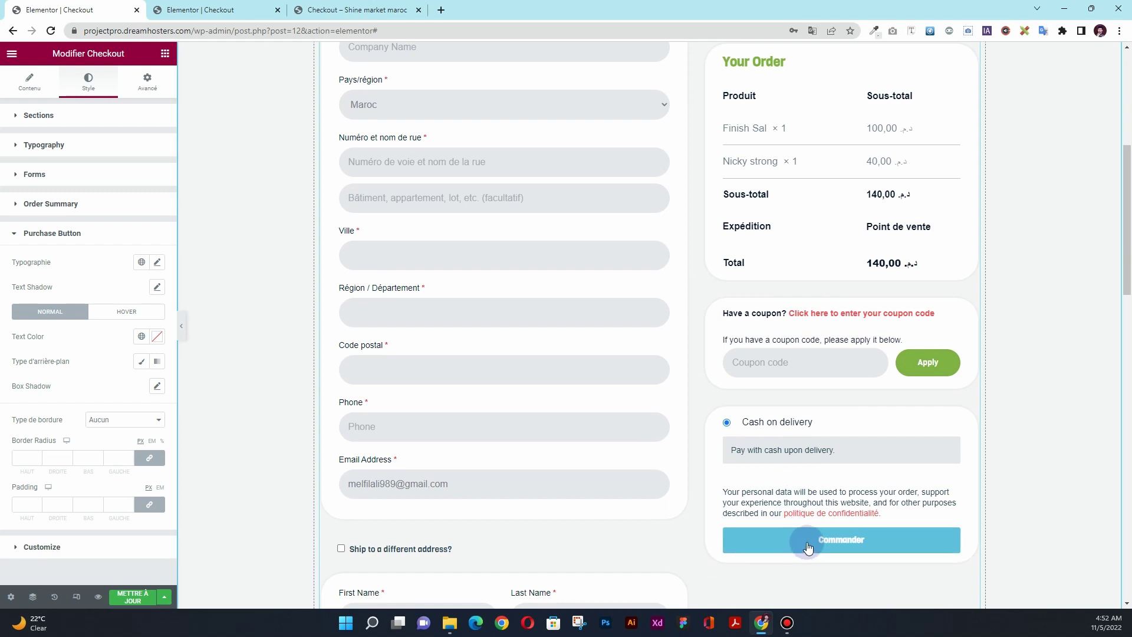
click(141, 362)
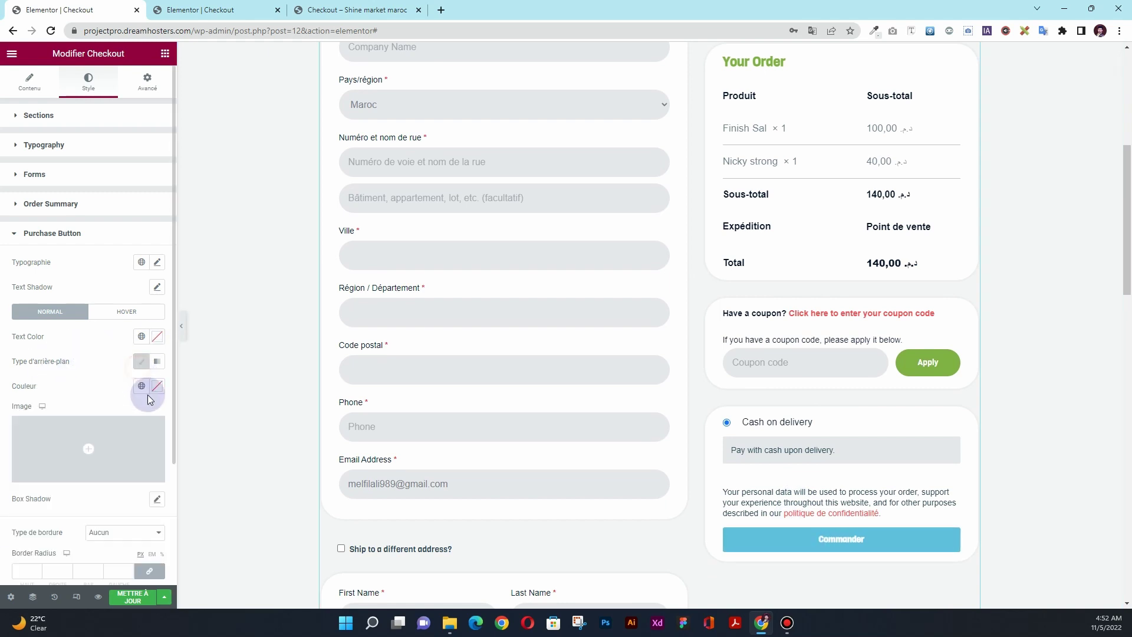
click(142, 386)
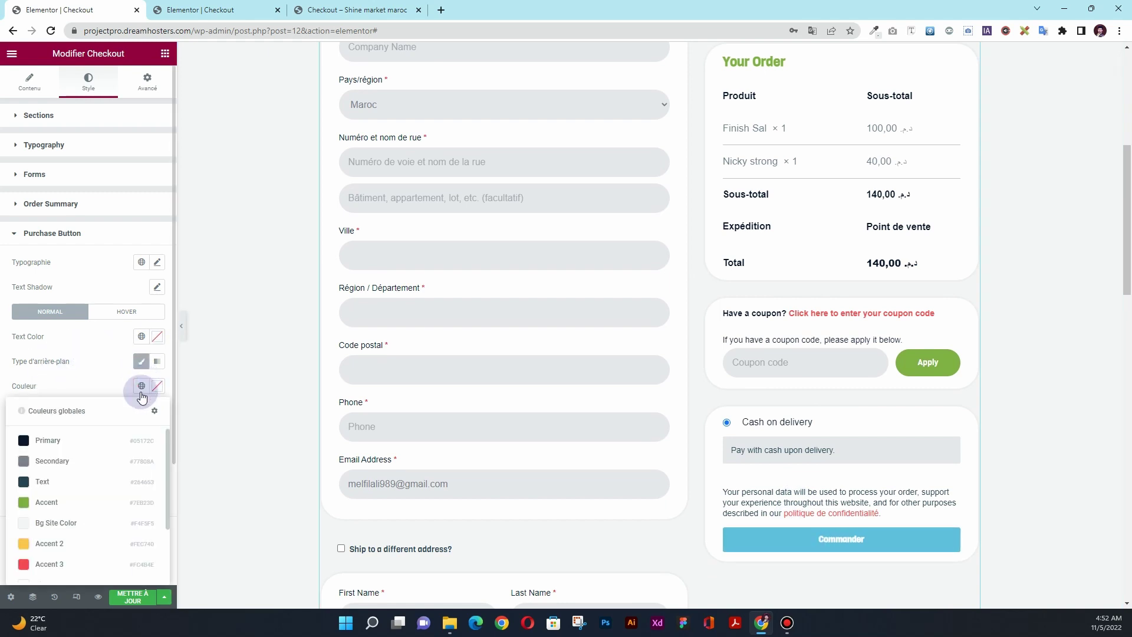
click(74, 501)
Apply the global typography with the Vigo family and weight 500 to the purchase button and set its size to 16 px.
click(141, 262)
click(110, 366)
click(158, 273)
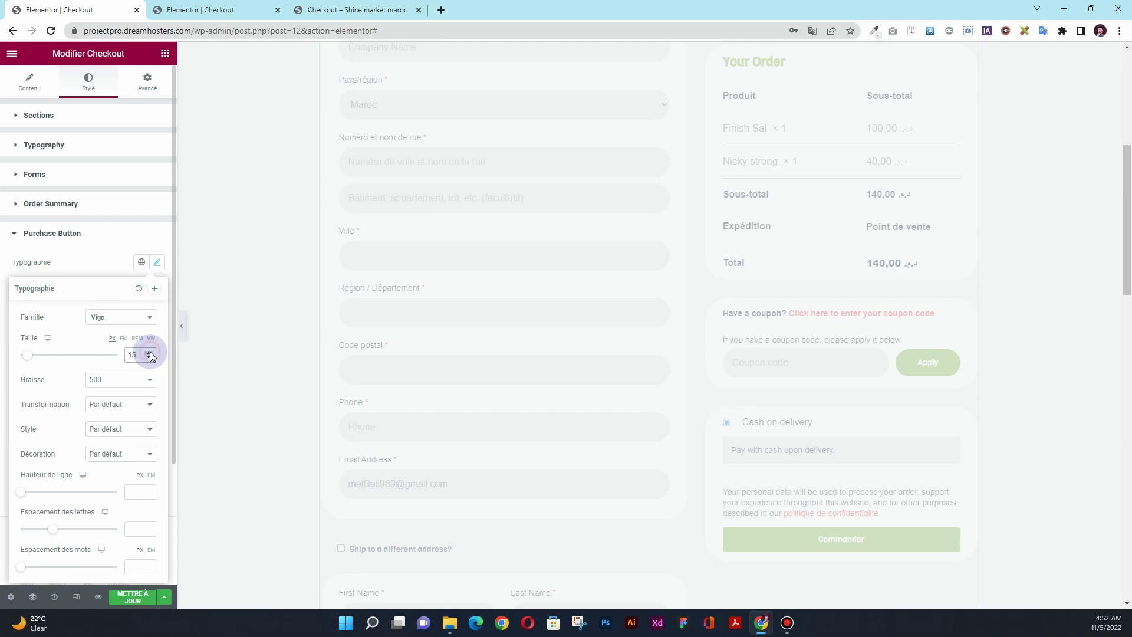
click(150, 353)
click(108, 255)
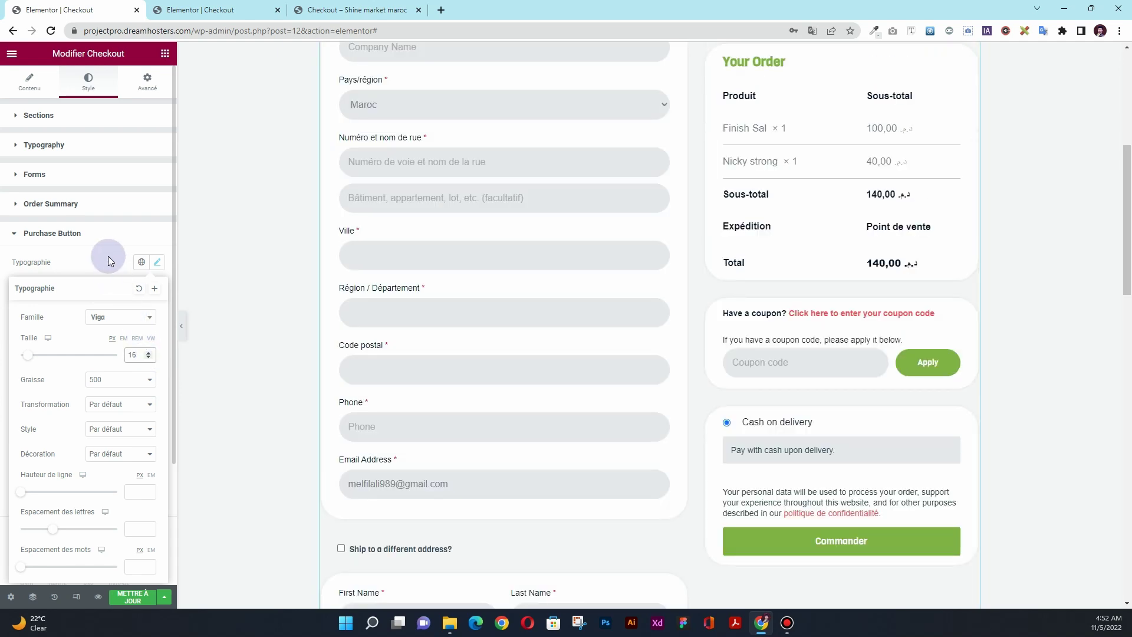
Give the purchase button's hover state a classic background in the Accent 3 global color and white text.
click(131, 317)
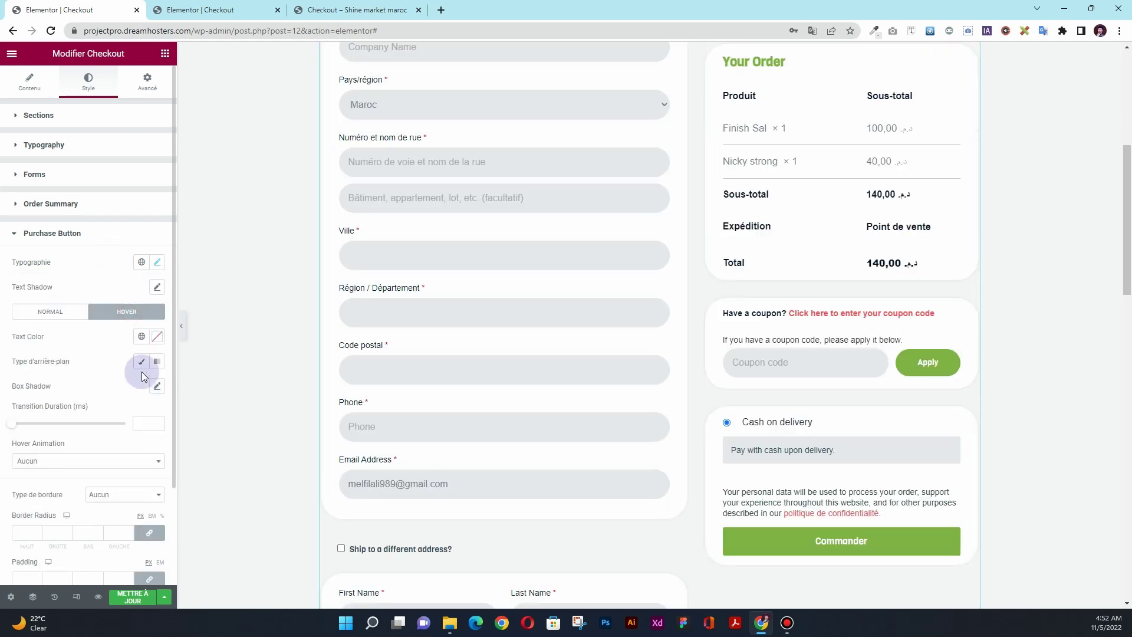
click(142, 362)
click(141, 385)
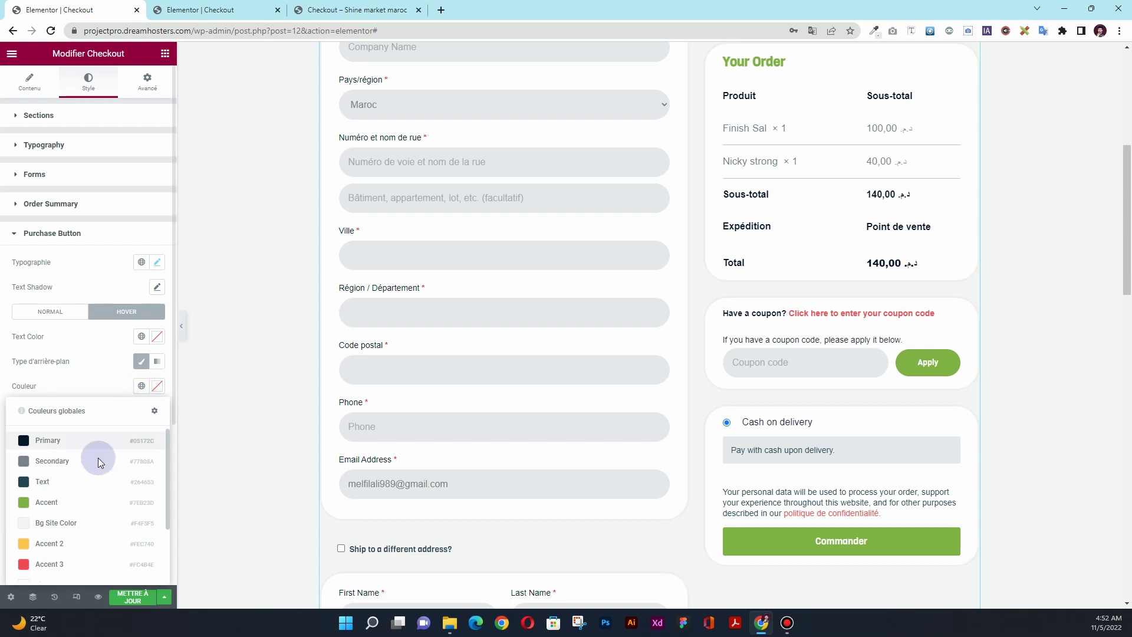
click(81, 563)
click(157, 336)
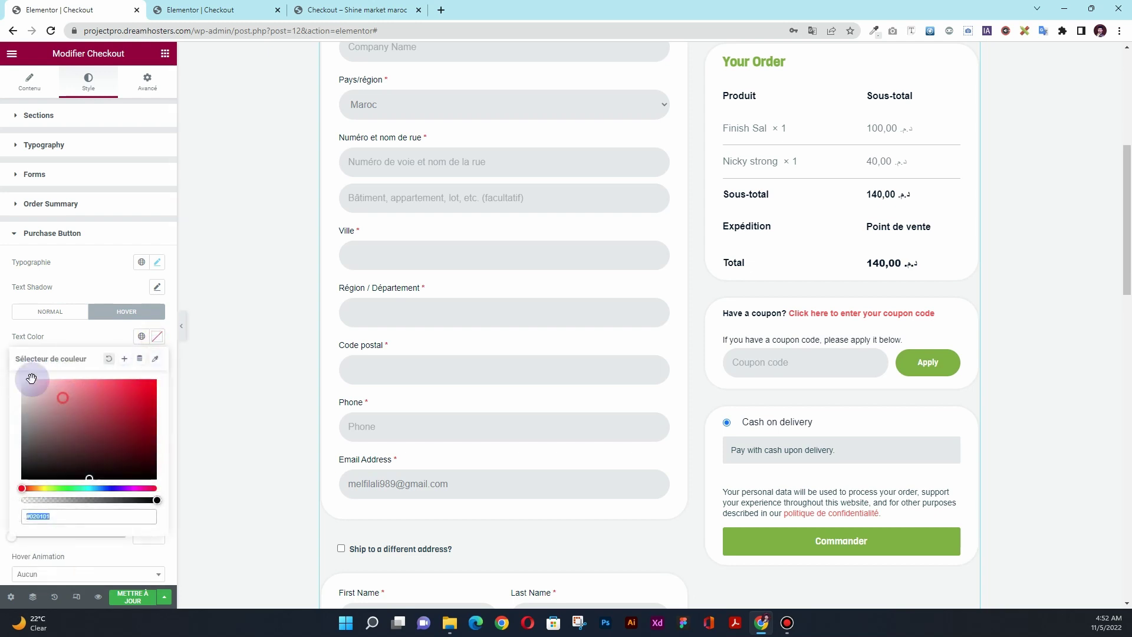
click(183, 417)
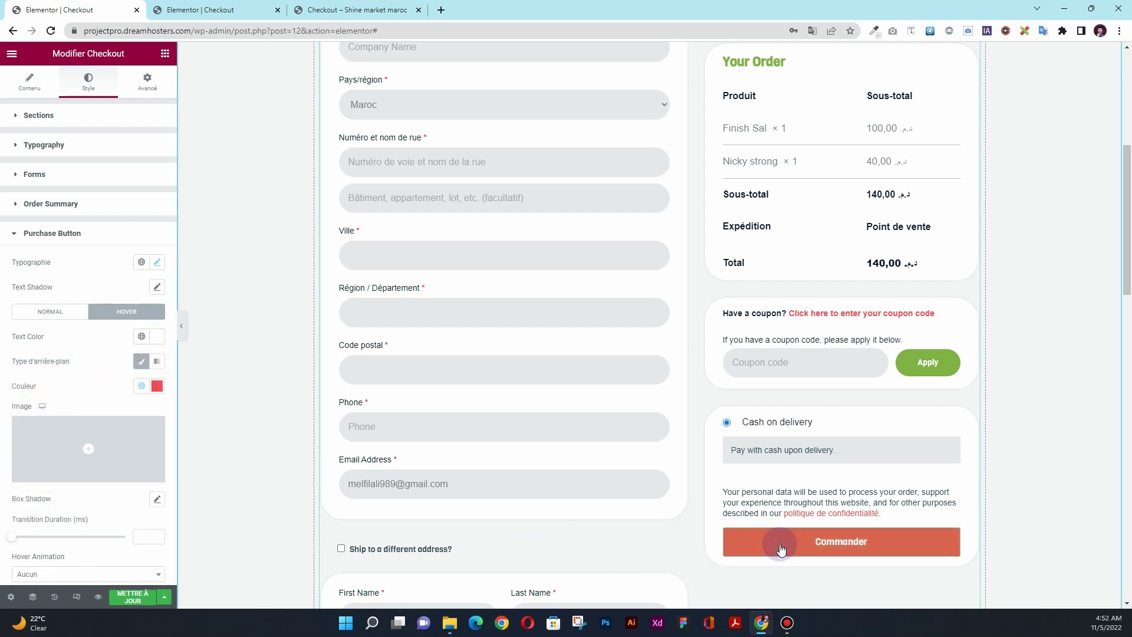
Set the purchase button's border type to Continue with a width of 0 and a border radius of 40 px.
scroll(58, 398, down, 2)
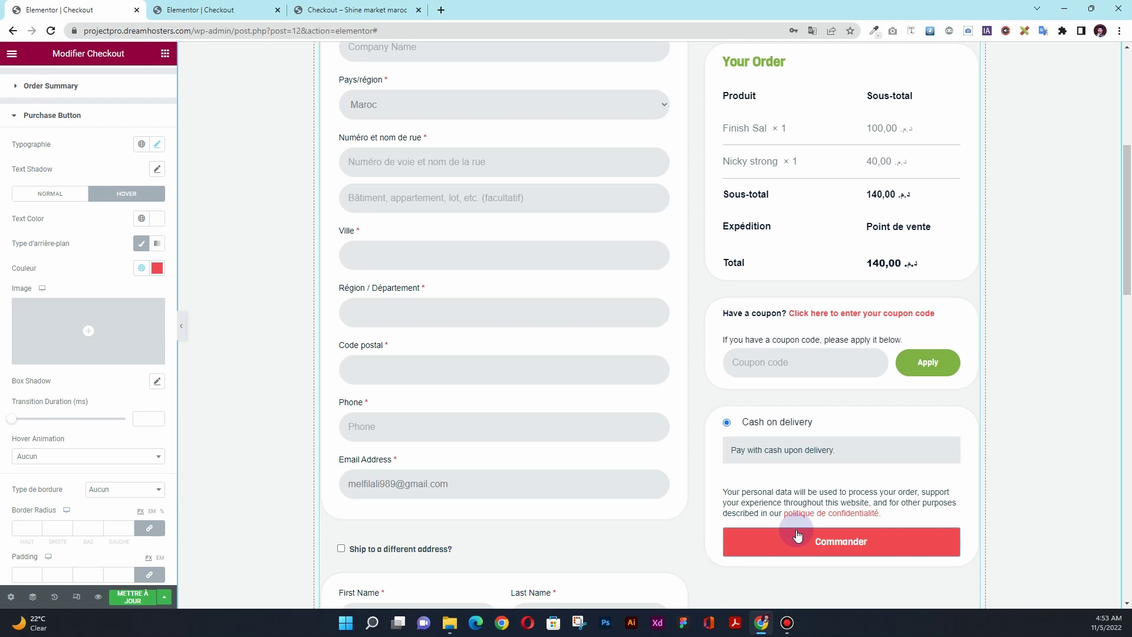
click(122, 490)
click(121, 512)
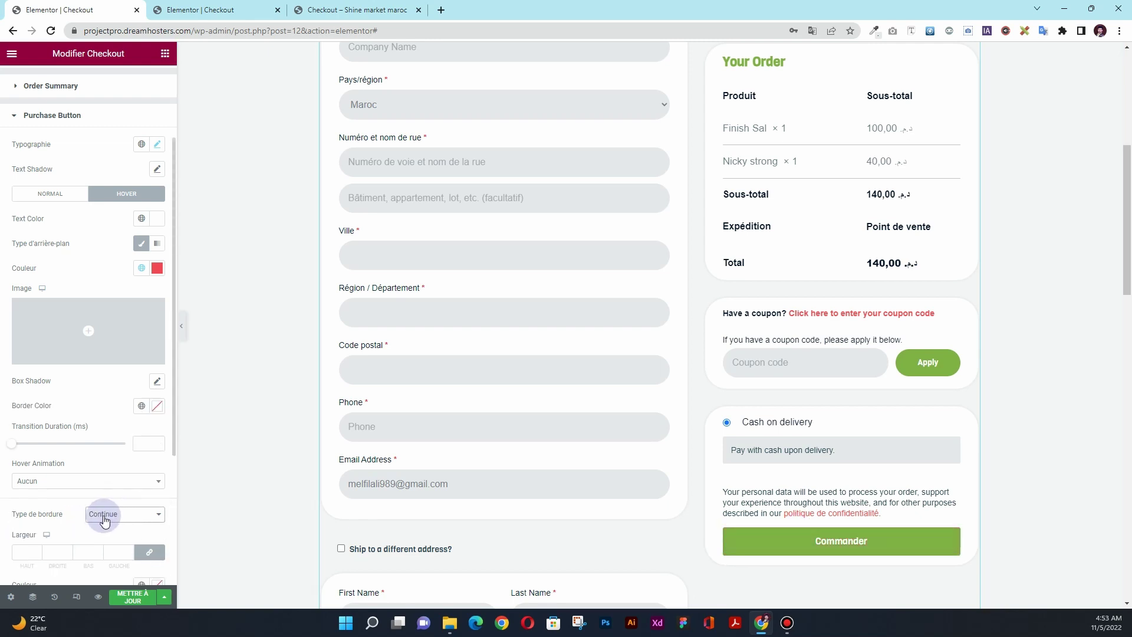
scroll(58, 507, down, 1)
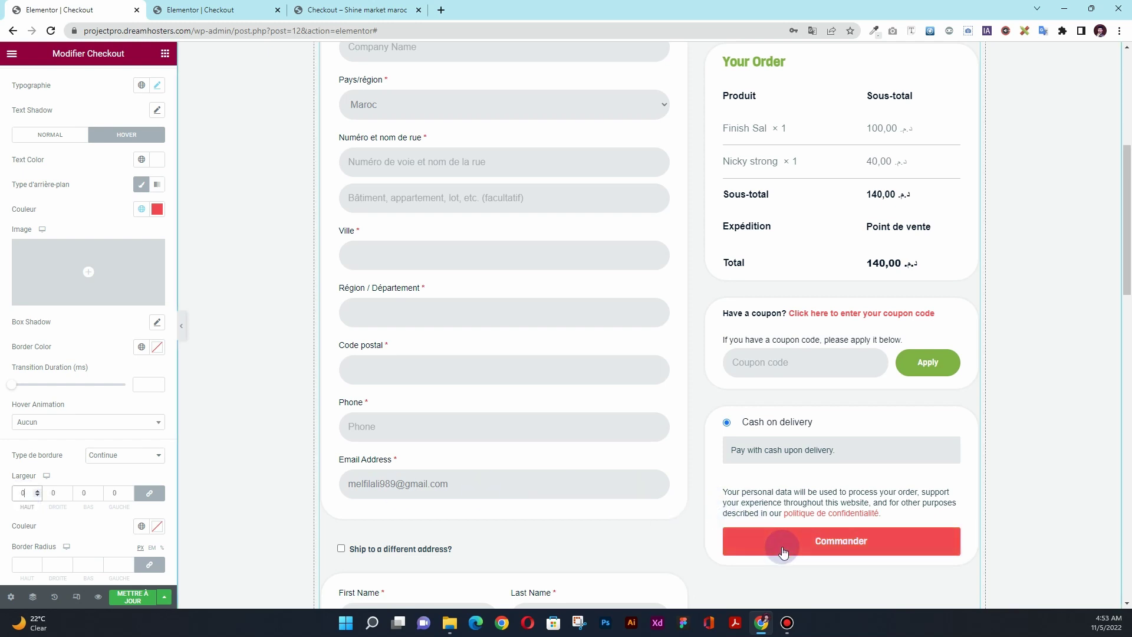
scroll(19, 518, down, 1)
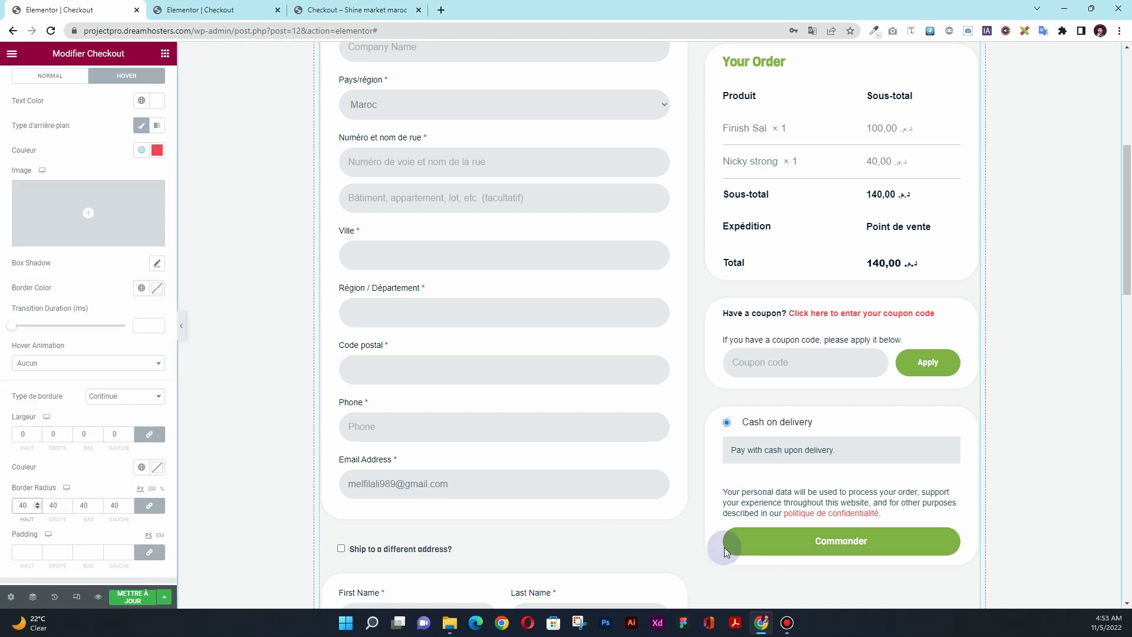
Review the whole Checkout layout with the editing panel hidden, from Billing Details down to the shipping address form.
scroll(440, 414, up, 3)
scroll(439, 416, up, 10)
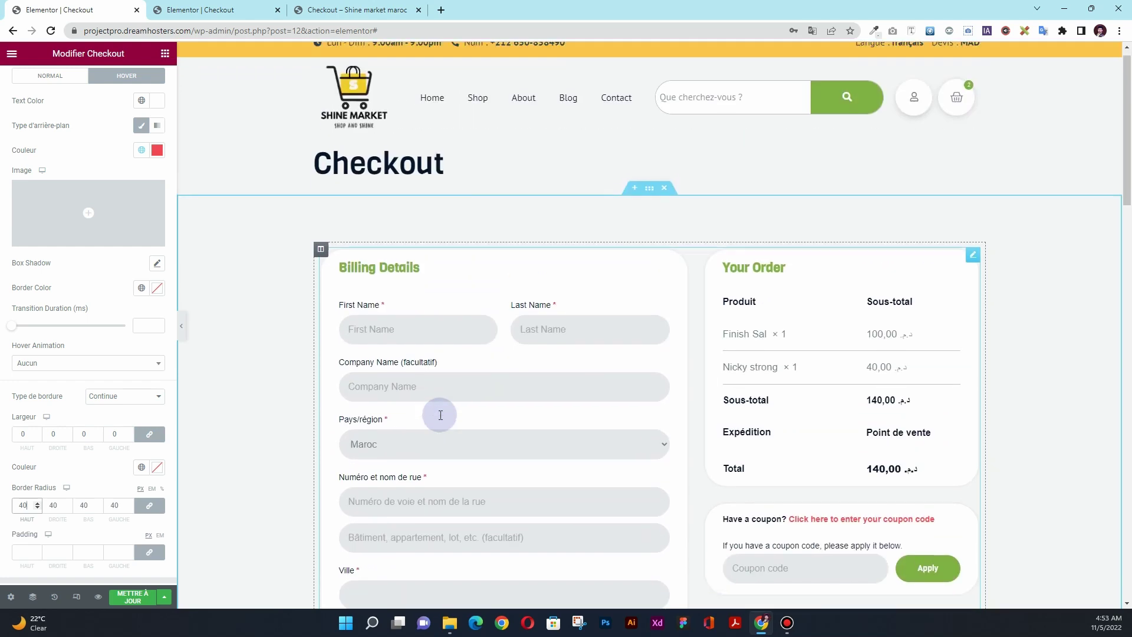
scroll(437, 416, down, 5)
scroll(99, 433, down, 2)
scroll(96, 415, up, 5)
click(181, 325)
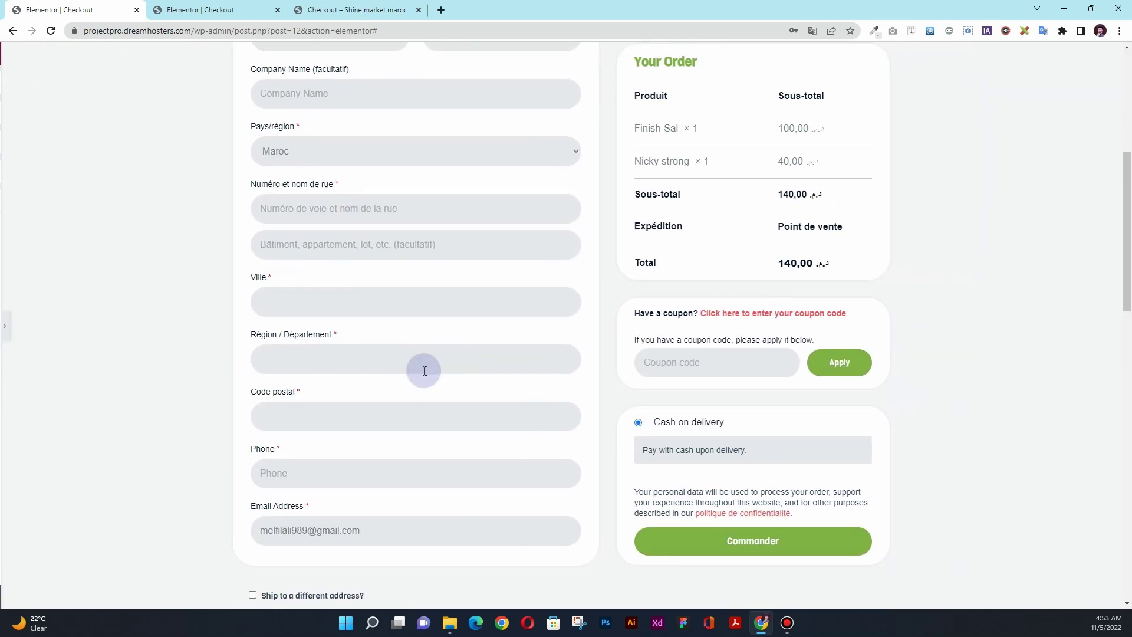
scroll(413, 374, up, 5)
scroll(406, 375, down, 3)
scroll(405, 374, down, 15)
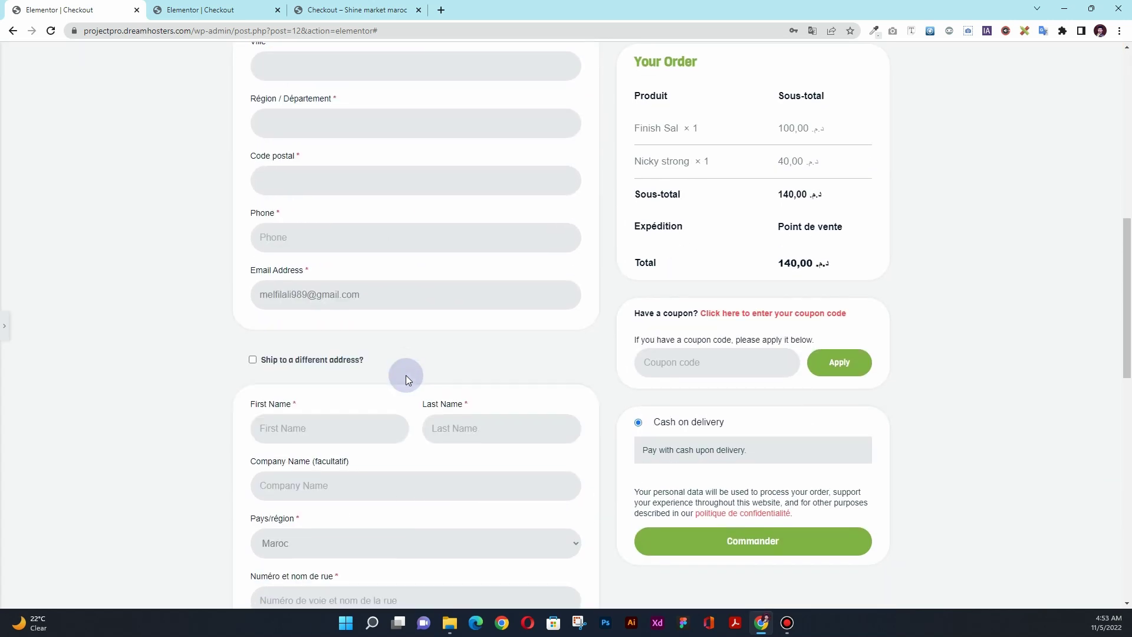
scroll(406, 374, up, 18)
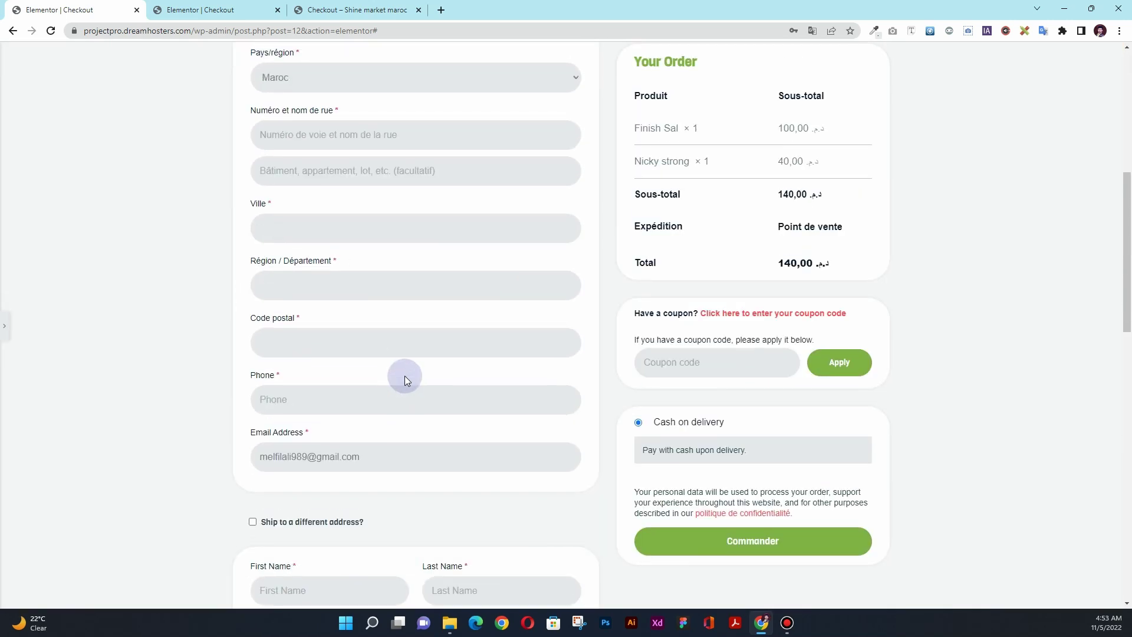
scroll(404, 376, down, 1)
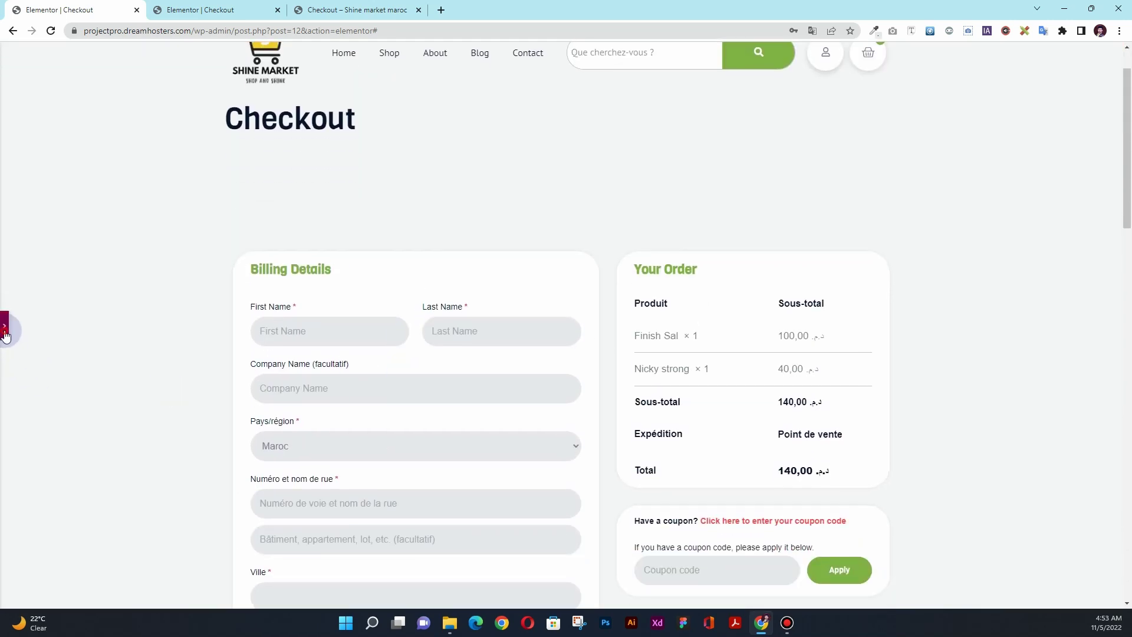
Bring back the editing panel and update the Checkout page to save its changes.
click(4, 330)
click(130, 600)
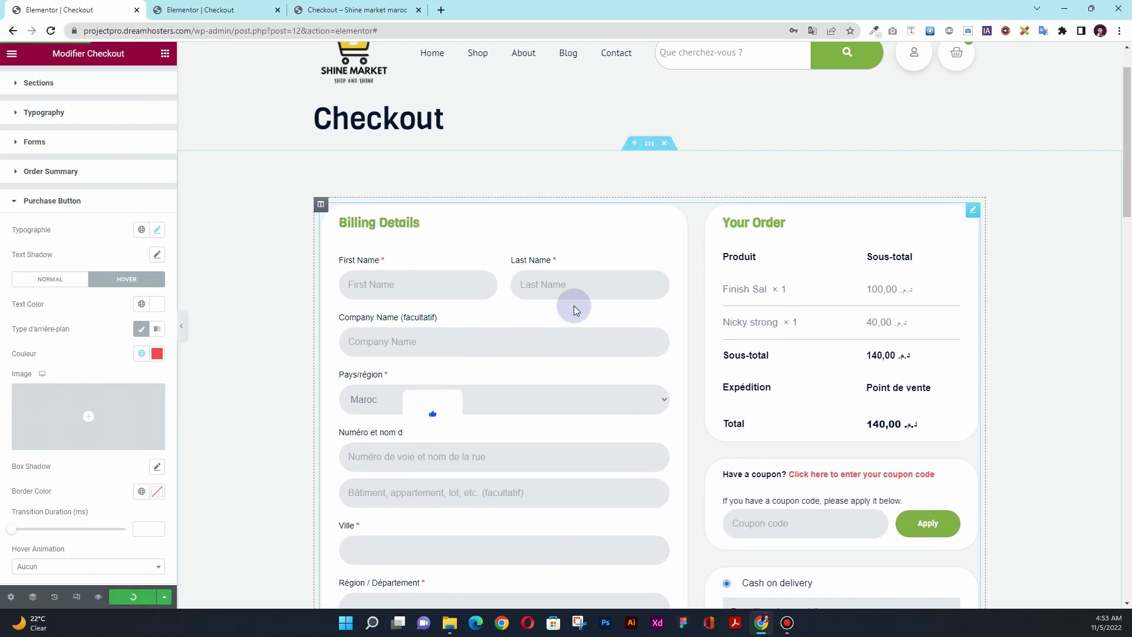